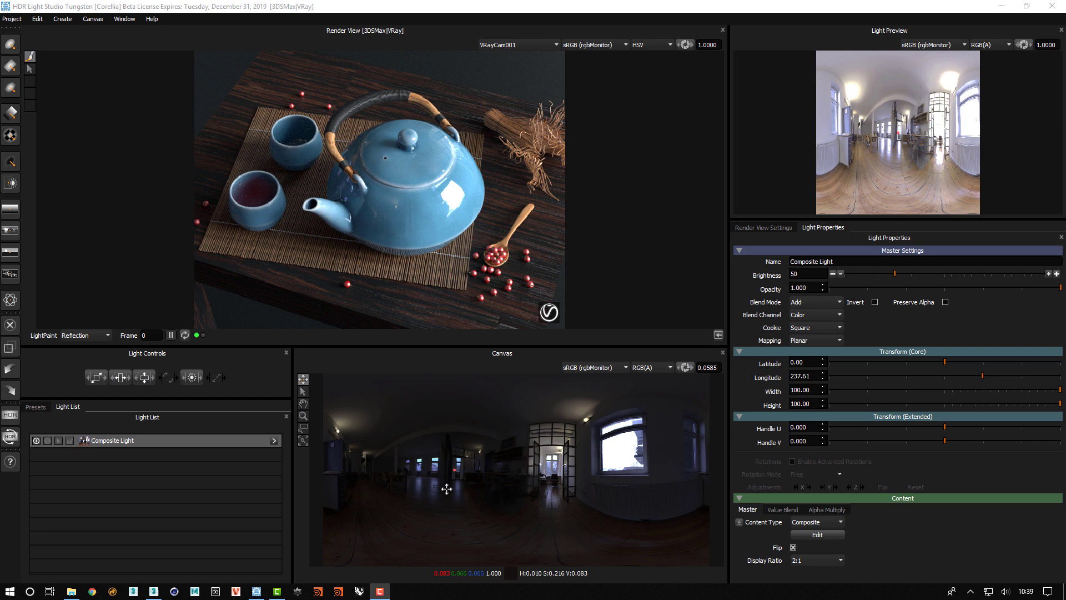
# Find the Composite Light row in the Light List, ready to open its five layers
pyautogui.moveTo(159, 444)
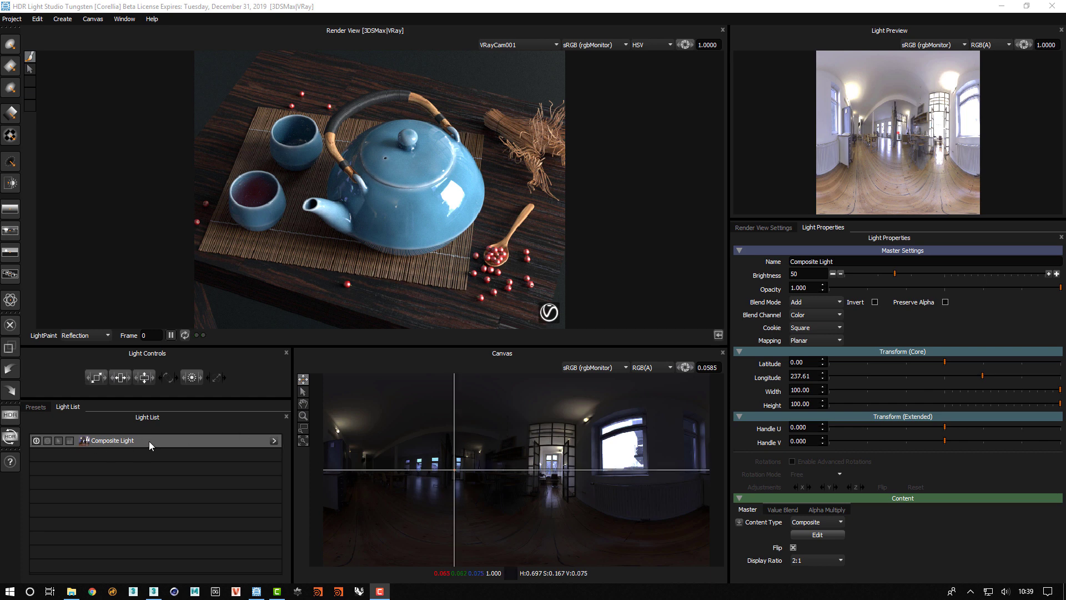
# Open the Composite Light and hide Regions 1, 2, 3 and the Low Pass layer
pyautogui.click(275, 441)
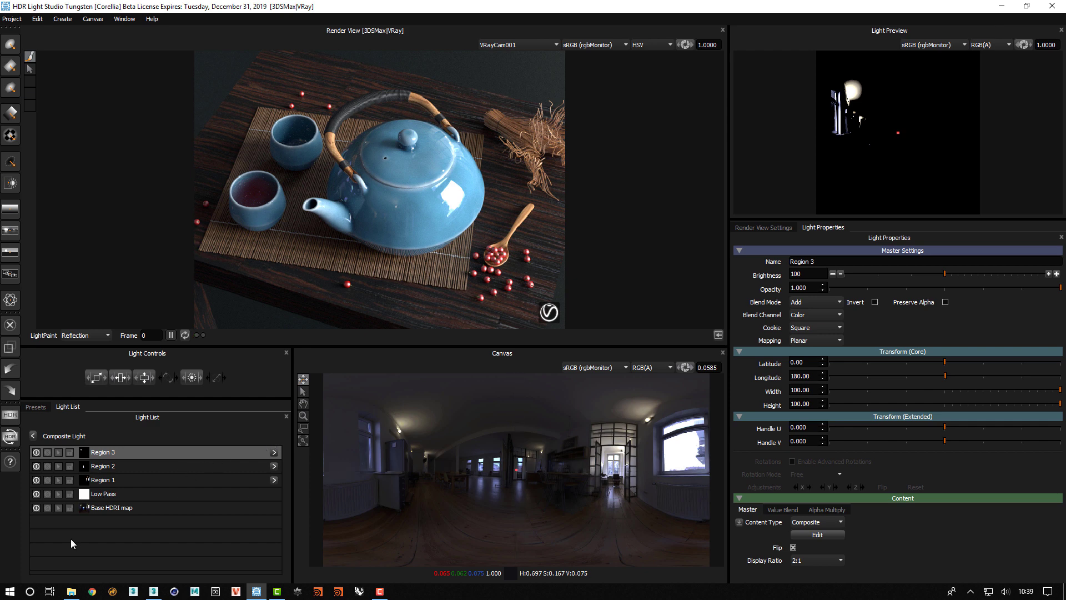
pyautogui.click(36, 478)
pyautogui.click(36, 466)
pyautogui.click(36, 451)
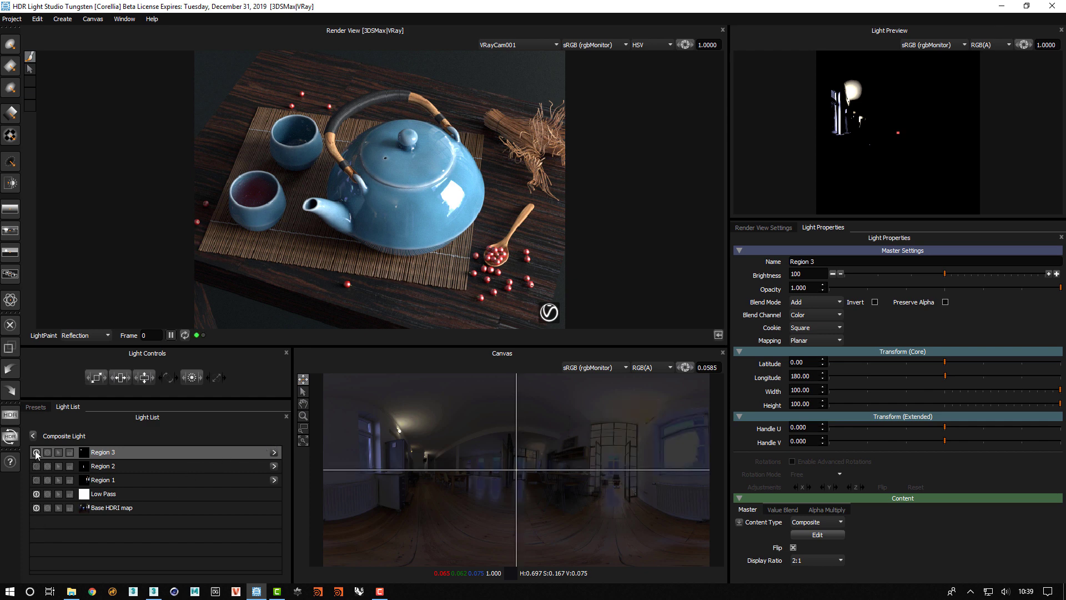
pyautogui.click(37, 493)
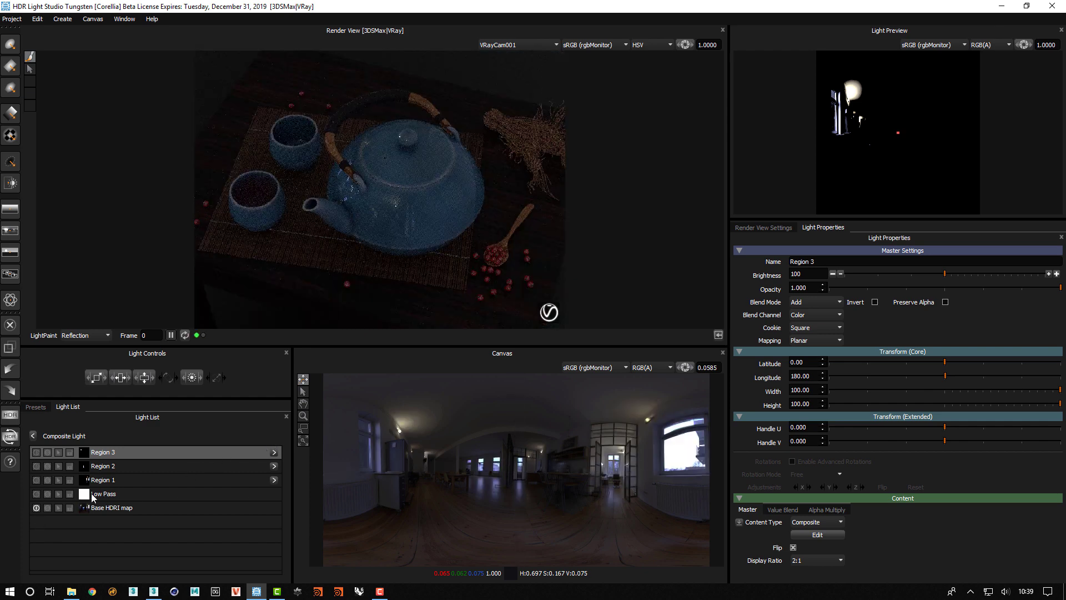
# Inspect the Base HDRI map and Low Pass settings, showing Low Pass and hiding the Base map
pyautogui.click(139, 510)
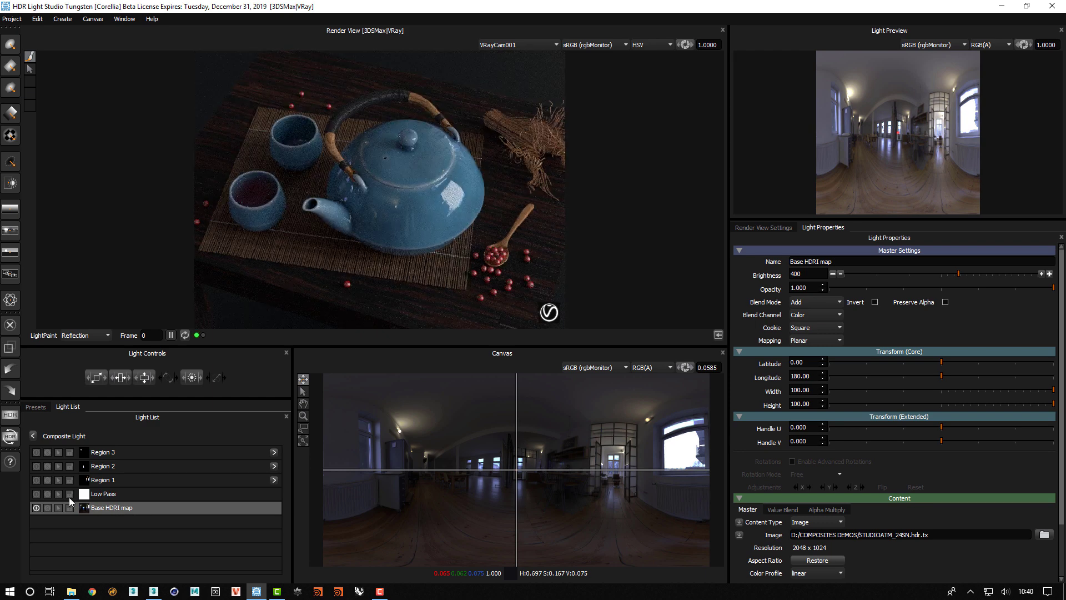
pyautogui.click(36, 494)
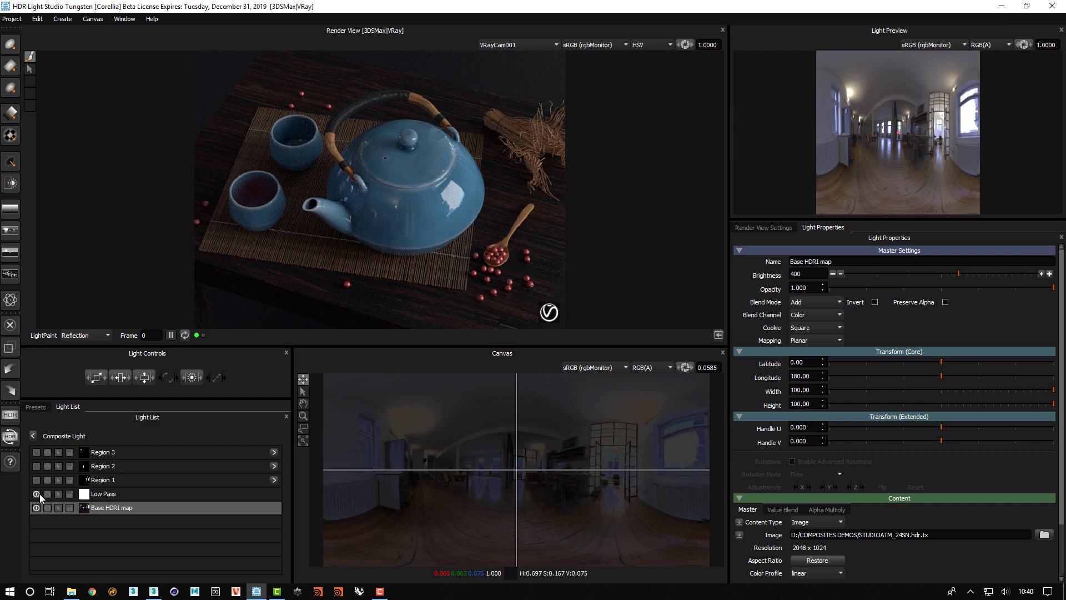
pyautogui.click(115, 495)
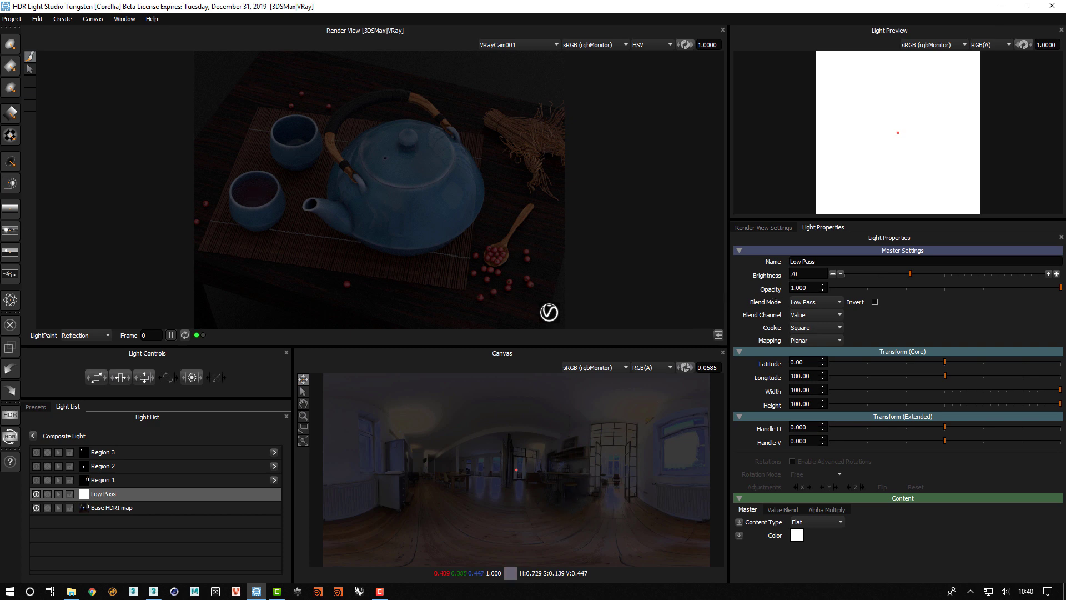
pyautogui.moveTo(127, 496)
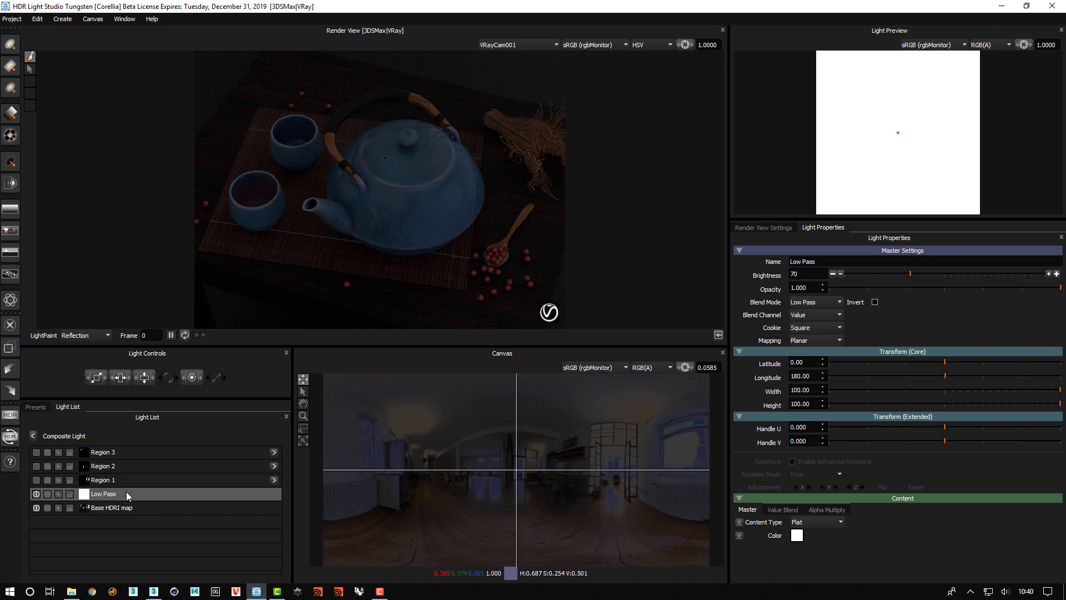
pyautogui.click(35, 505)
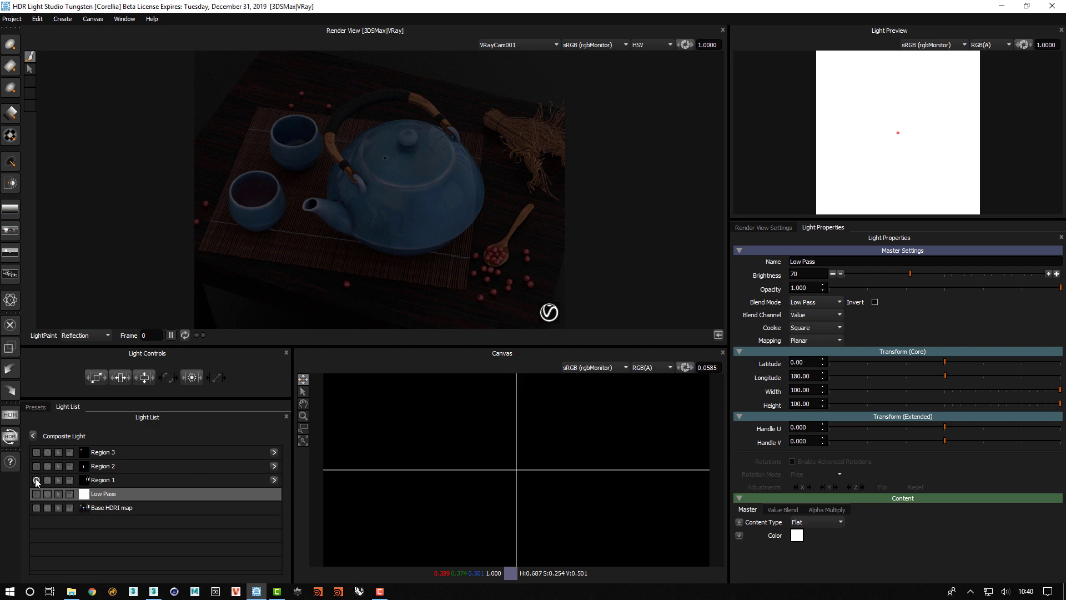
# Turn Regions 1–3, Low Pass and the Base HDRI map back on
pyautogui.click(35, 479)
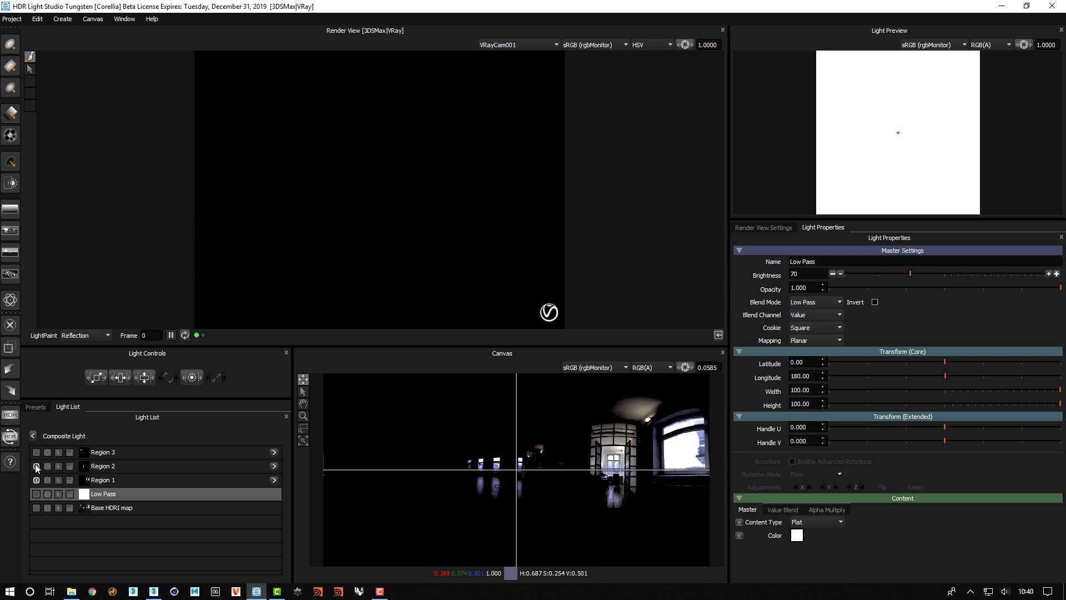
pyautogui.click(36, 465)
pyautogui.click(36, 451)
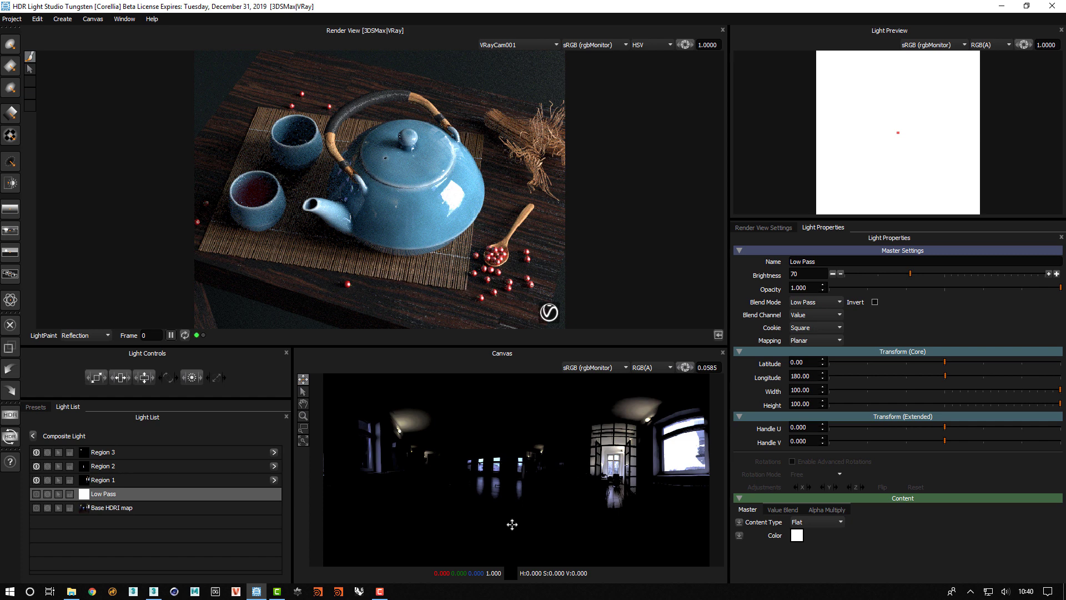
pyautogui.click(36, 494)
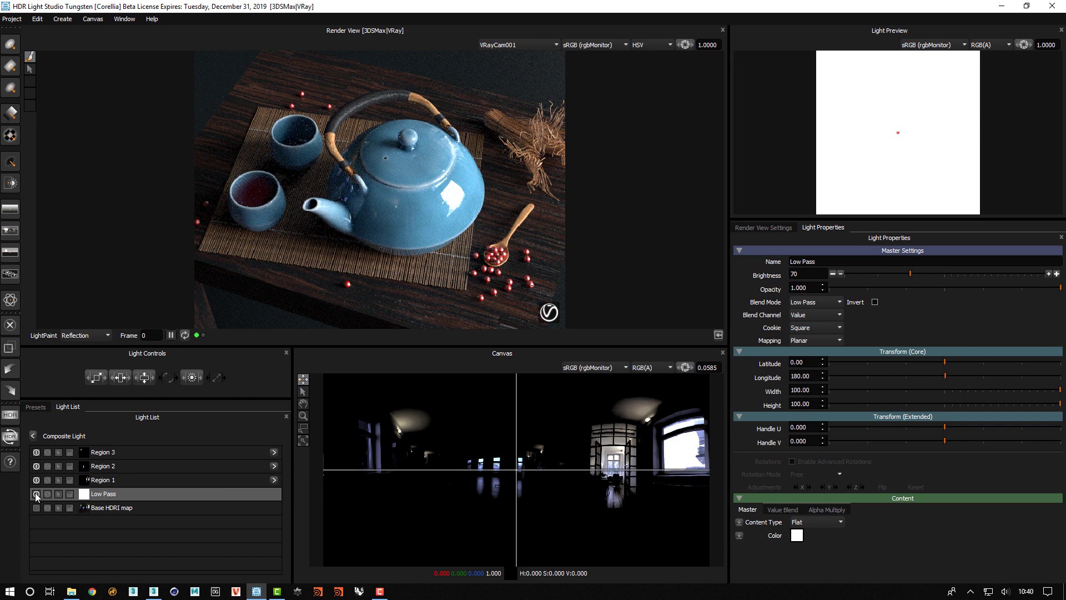
pyautogui.click(36, 508)
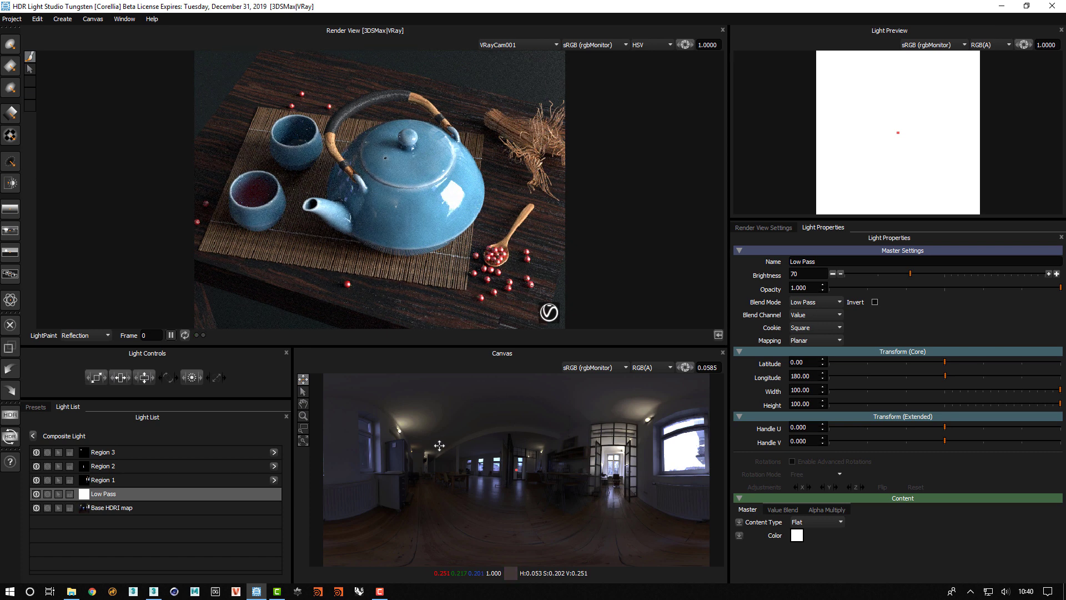
# Select Region 1 and hide Regions 2 and 3 to compare Region 1 alone
pyautogui.click(228, 479)
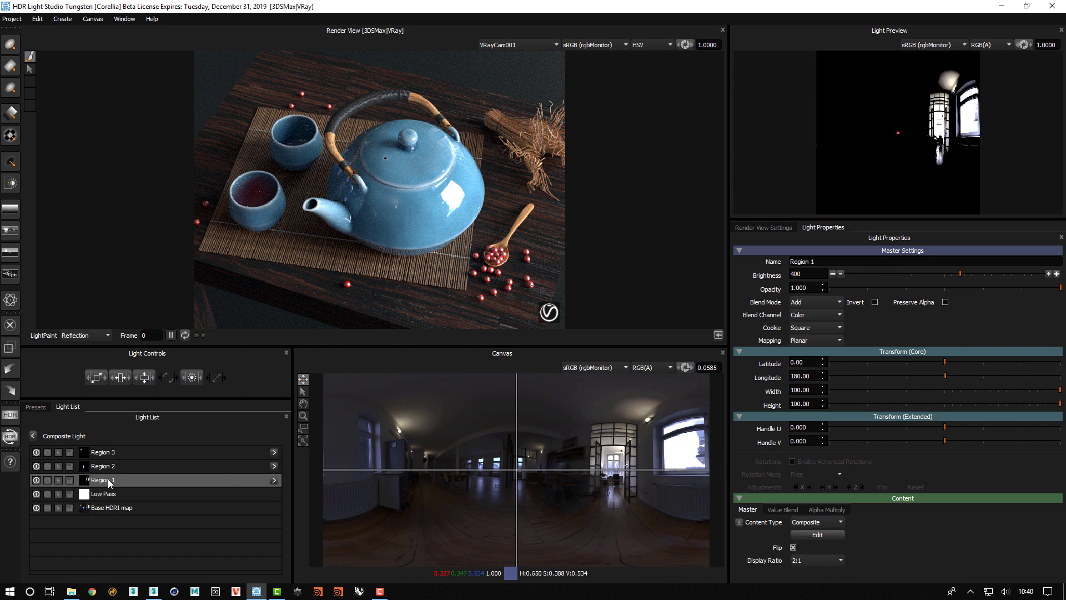
pyautogui.click(37, 466)
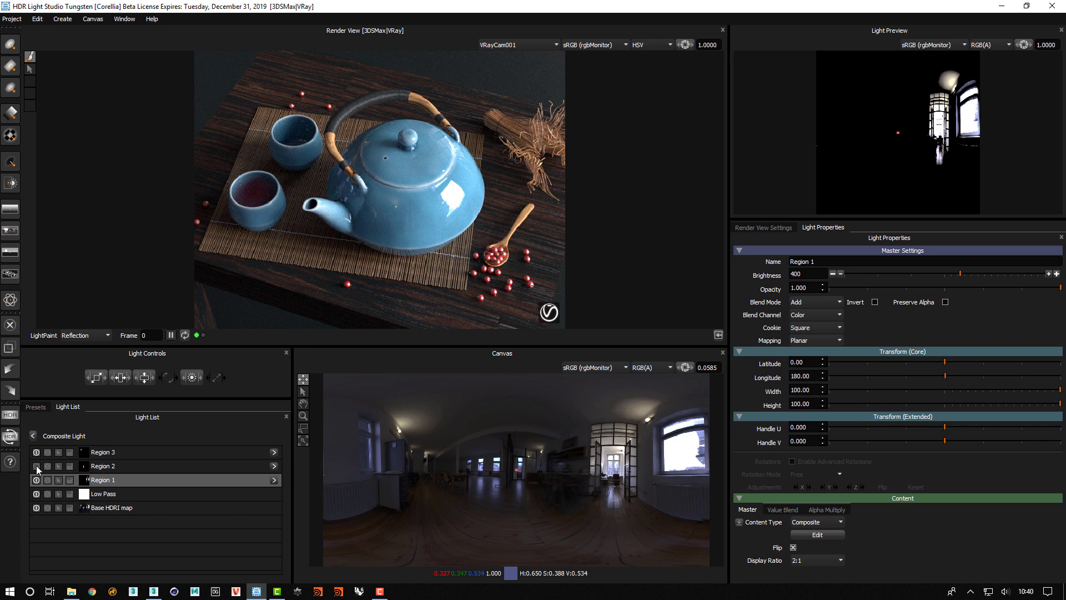
pyautogui.click(36, 452)
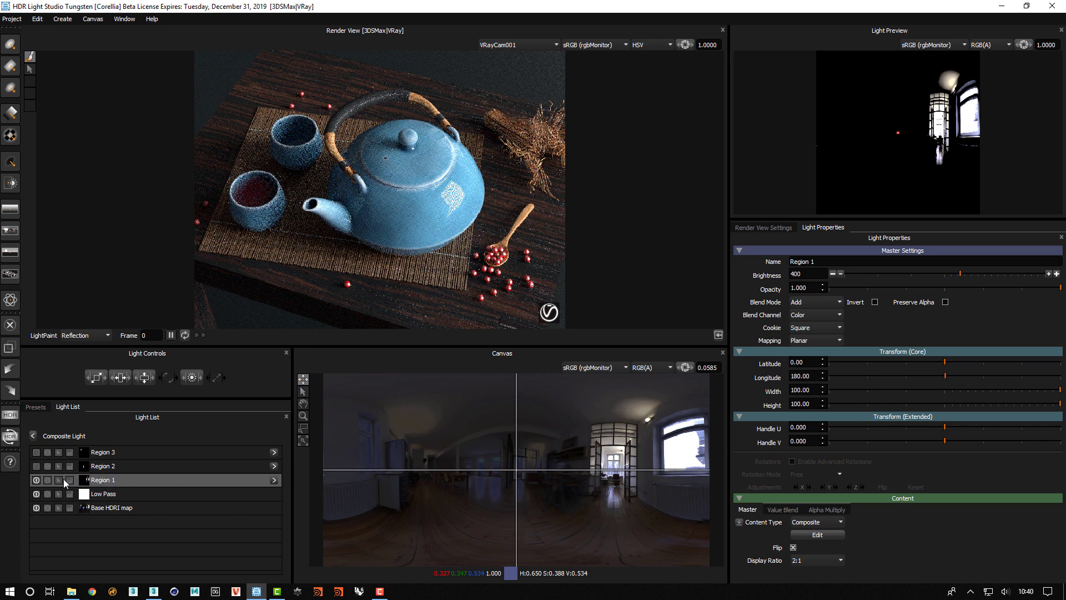
pyautogui.click(37, 479)
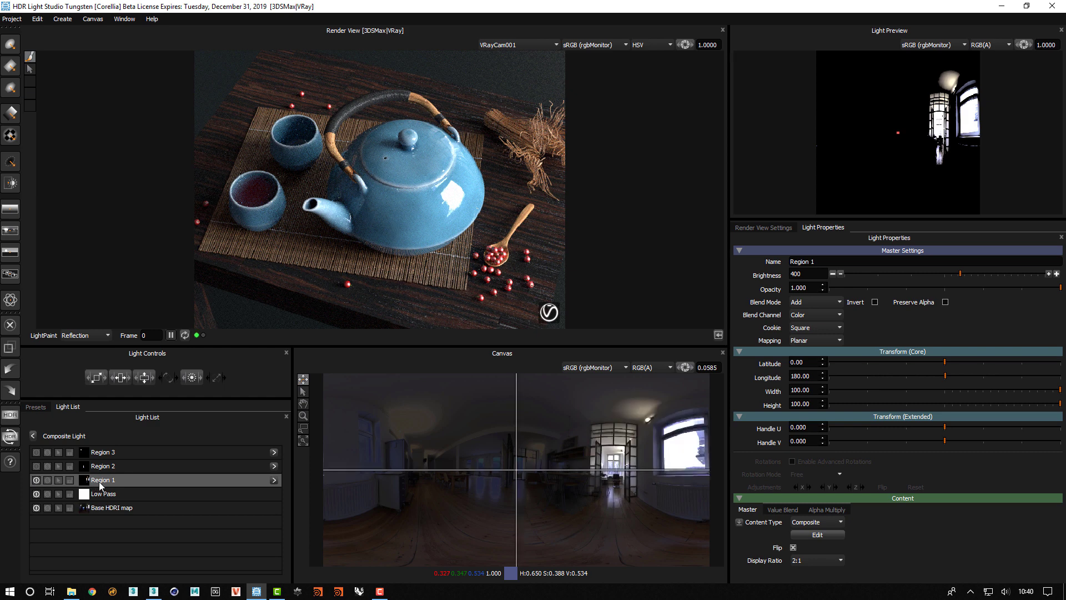
# Adjust Region 1's brightness slider, raising it to about 919 and settling at 562
pyautogui.click(976, 274)
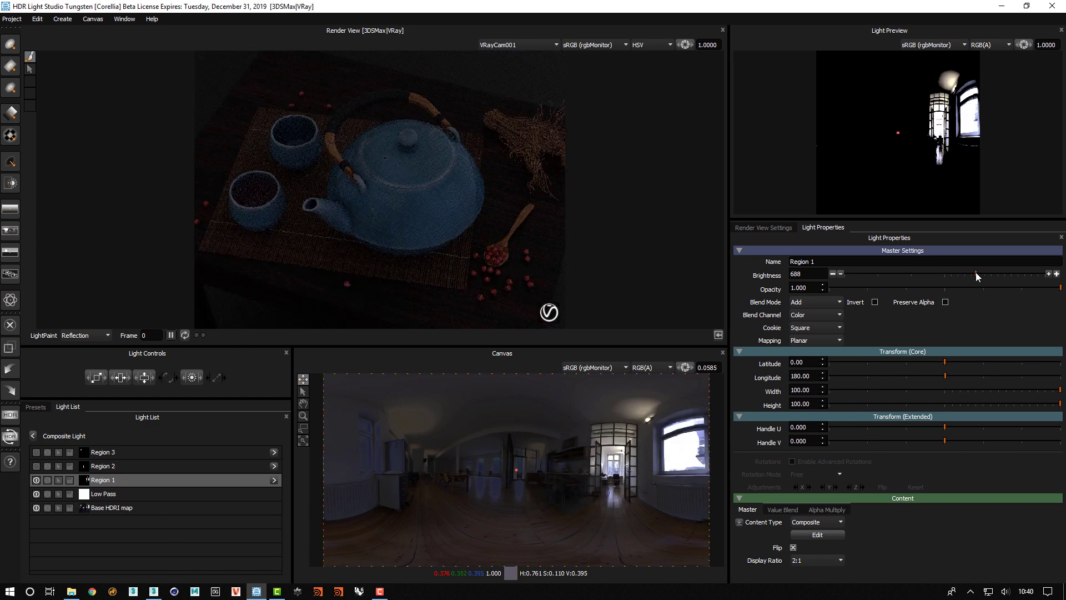
pyautogui.moveTo(981, 272); pyautogui.dragTo(989, 274)
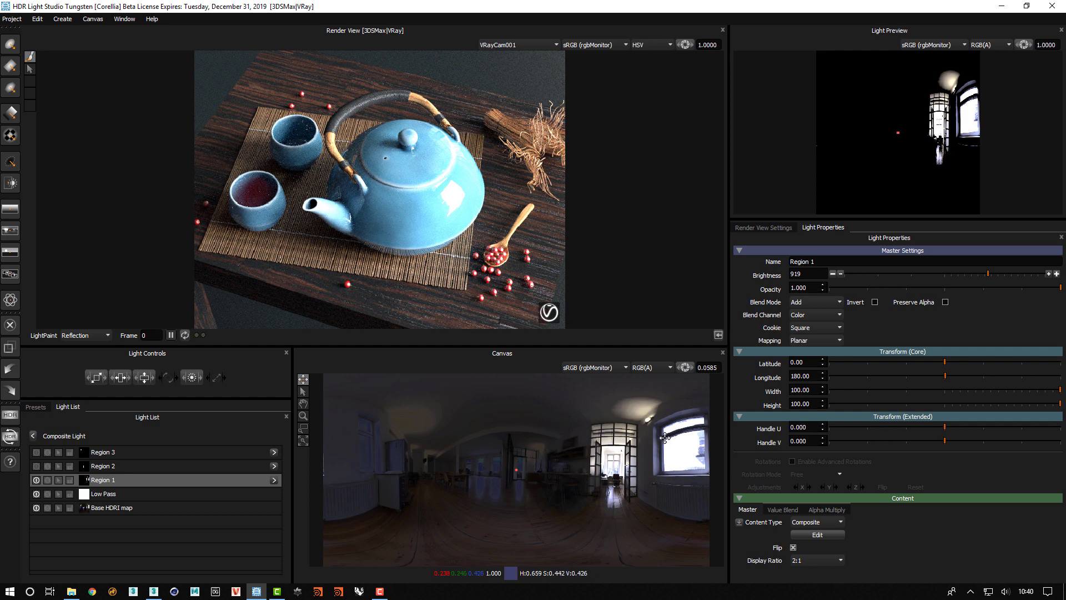
pyautogui.moveTo(987, 274); pyautogui.dragTo(965, 274)
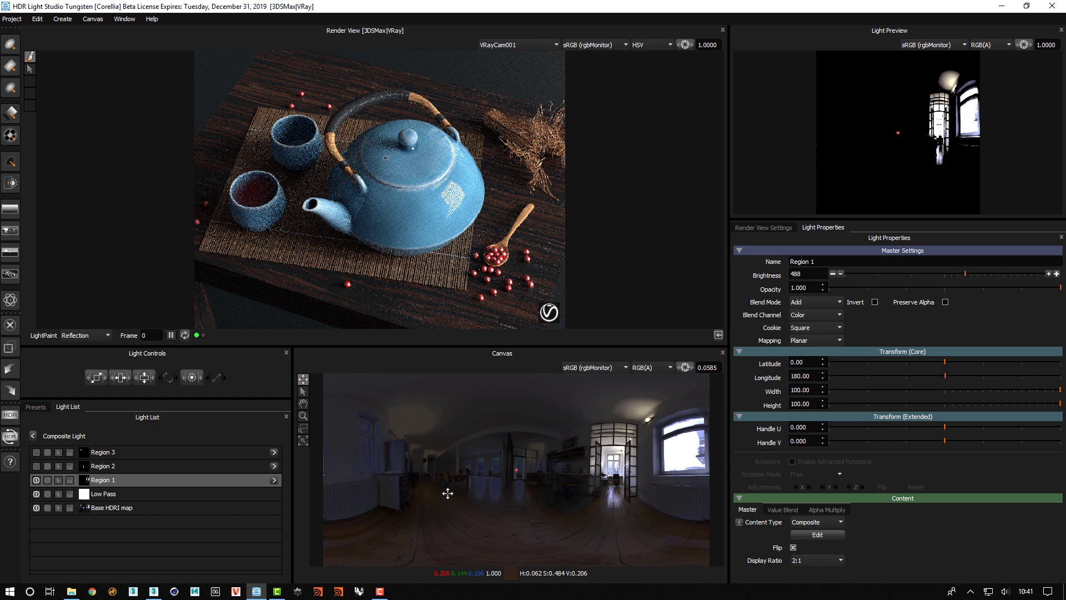
pyautogui.click(969, 274)
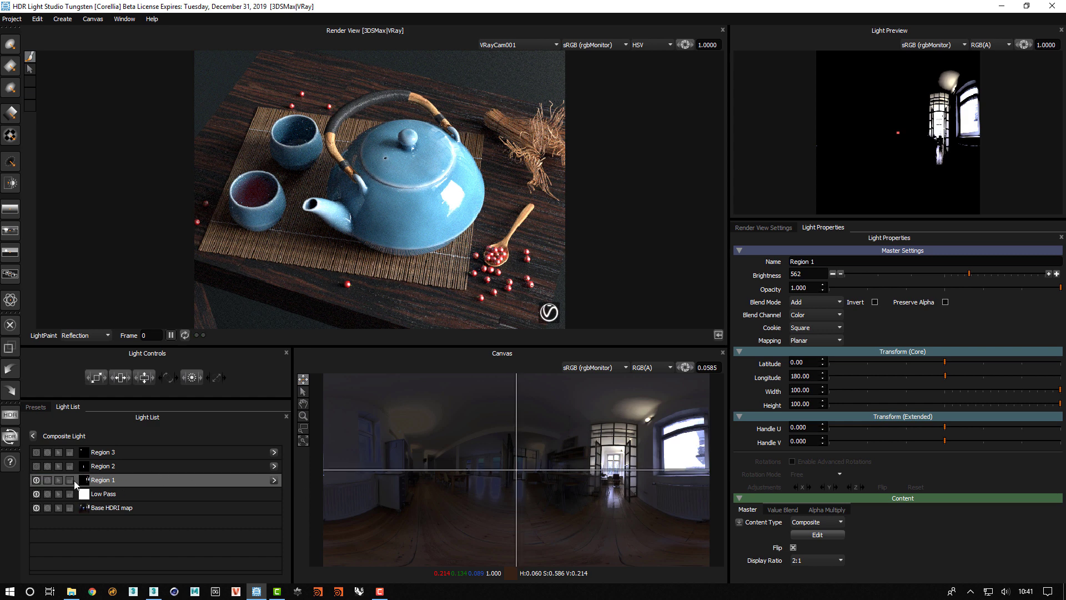
# Hide Low Pass and the Base HDRI map, and enter 1 as Region 1's brightness
pyautogui.click(36, 494)
pyautogui.click(36, 507)
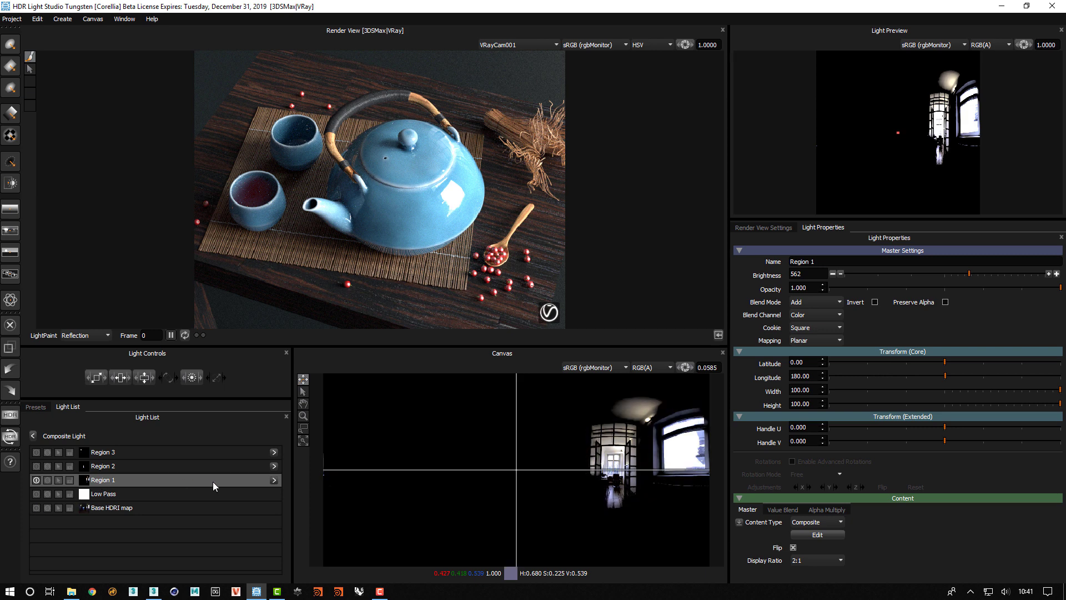
pyautogui.doubleClick(803, 274)
pyautogui.write('1')
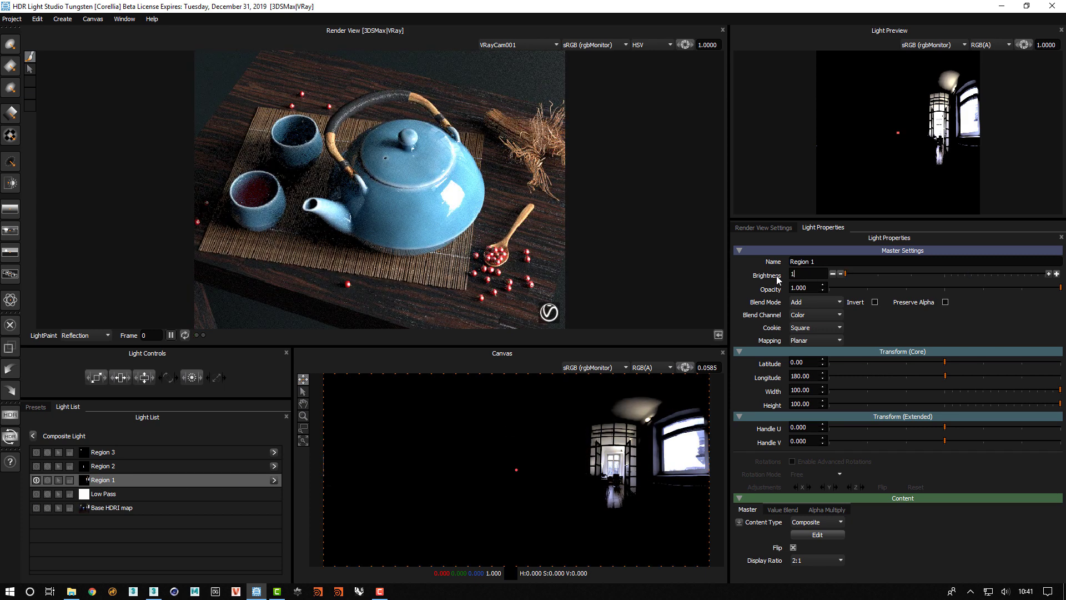
pyautogui.press('Return')
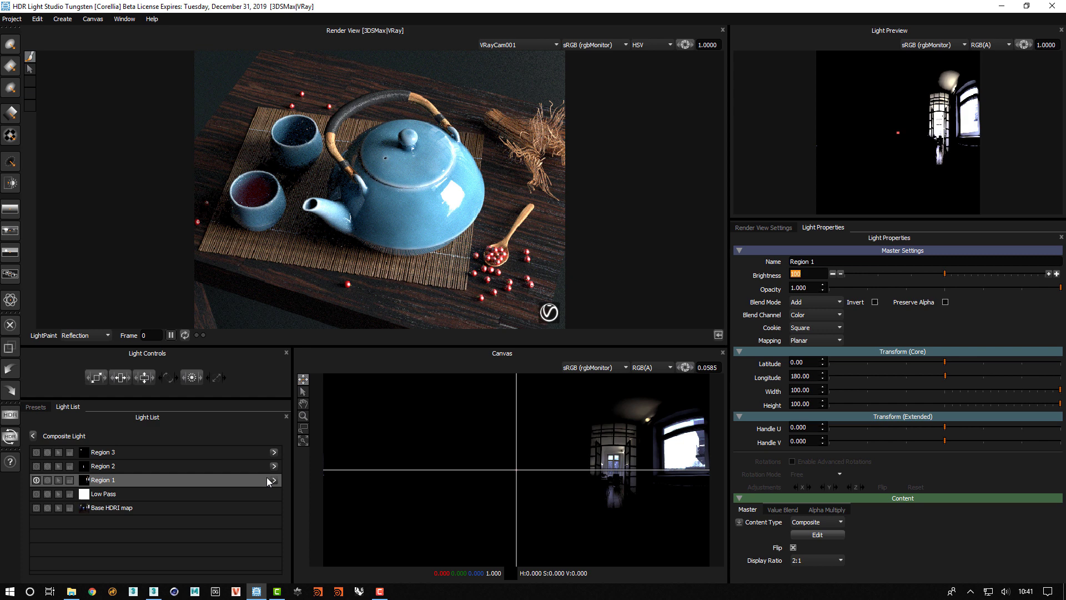
# Open Region 1, hide its Mask and Subtract layers, then re-enable Subtract to darken the HDRI
pyautogui.click(273, 480)
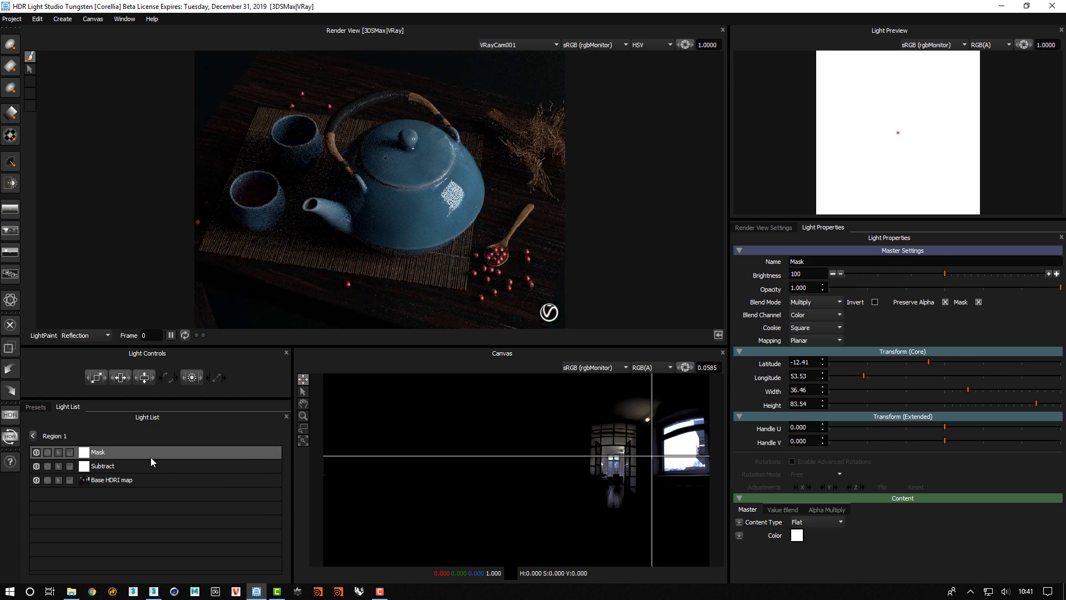
pyautogui.click(36, 466)
pyautogui.click(36, 452)
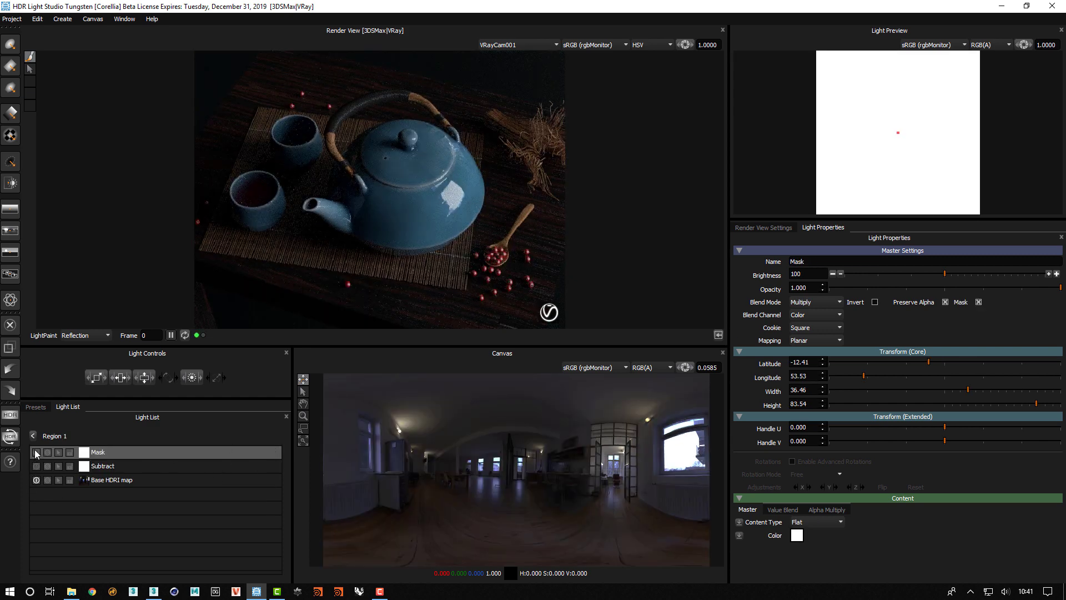
pyautogui.click(110, 479)
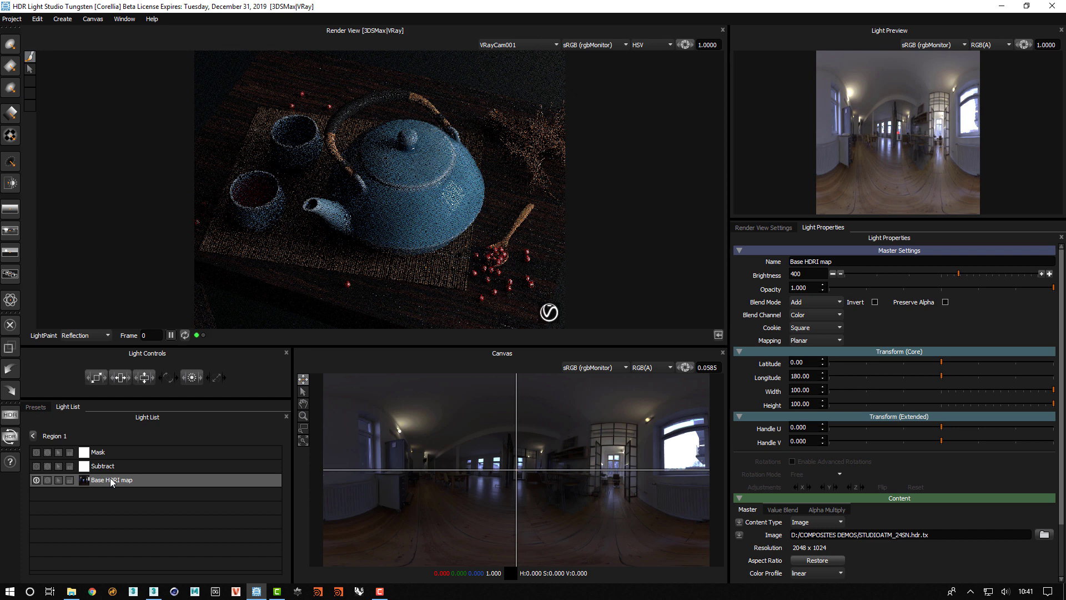
pyautogui.click(117, 466)
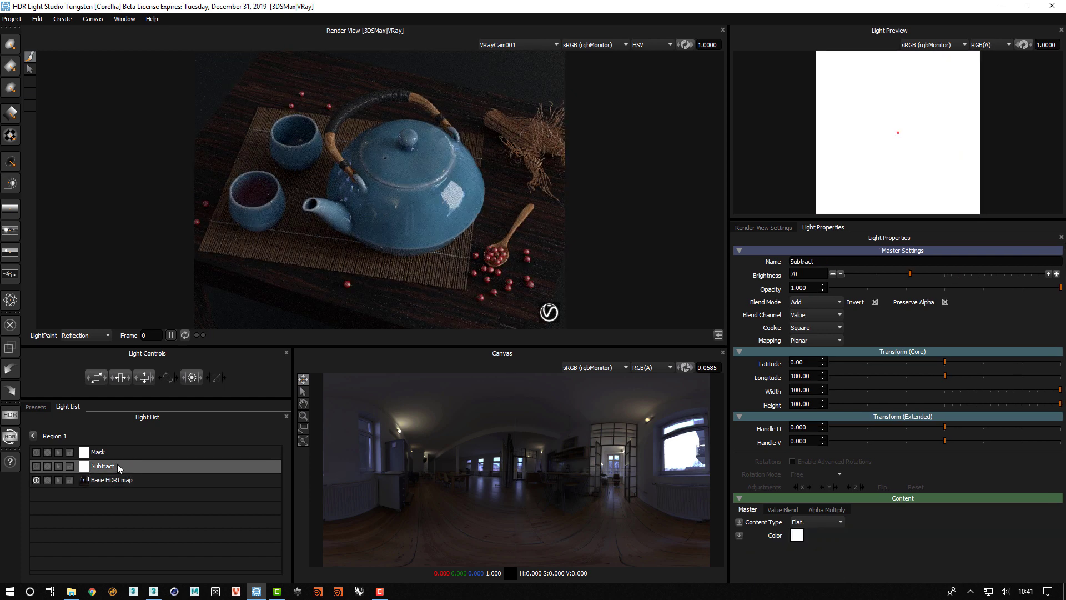
pyautogui.click(36, 466)
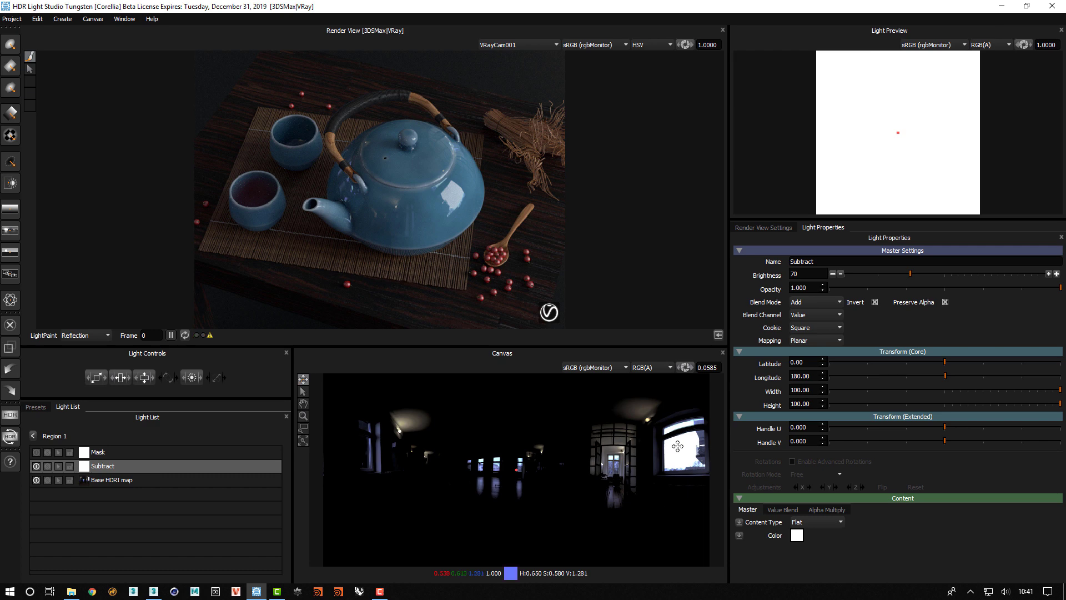
pyautogui.click(805, 315)
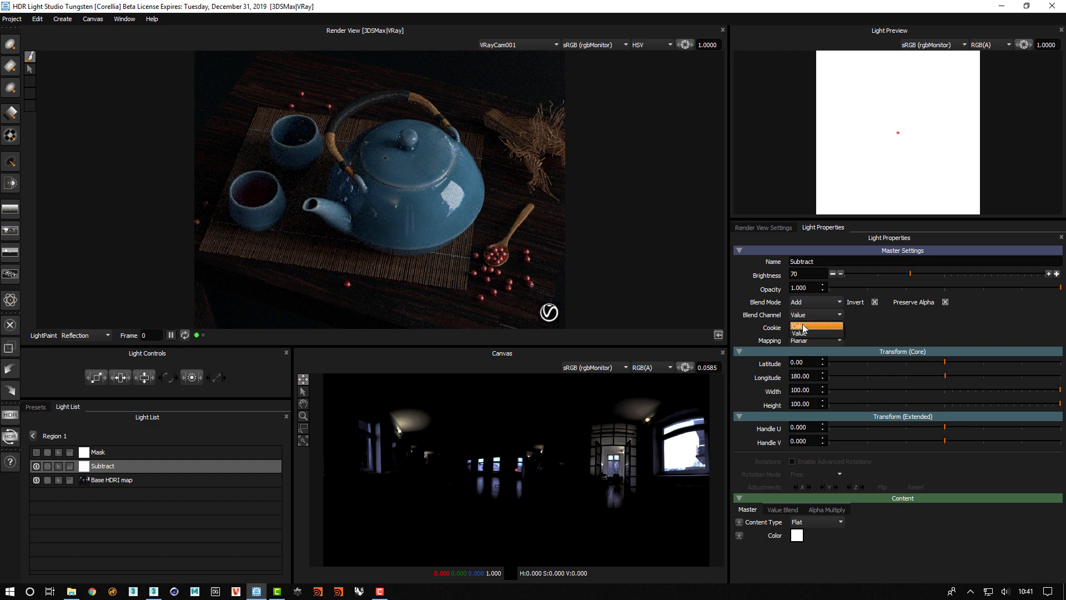
pyautogui.click(803, 326)
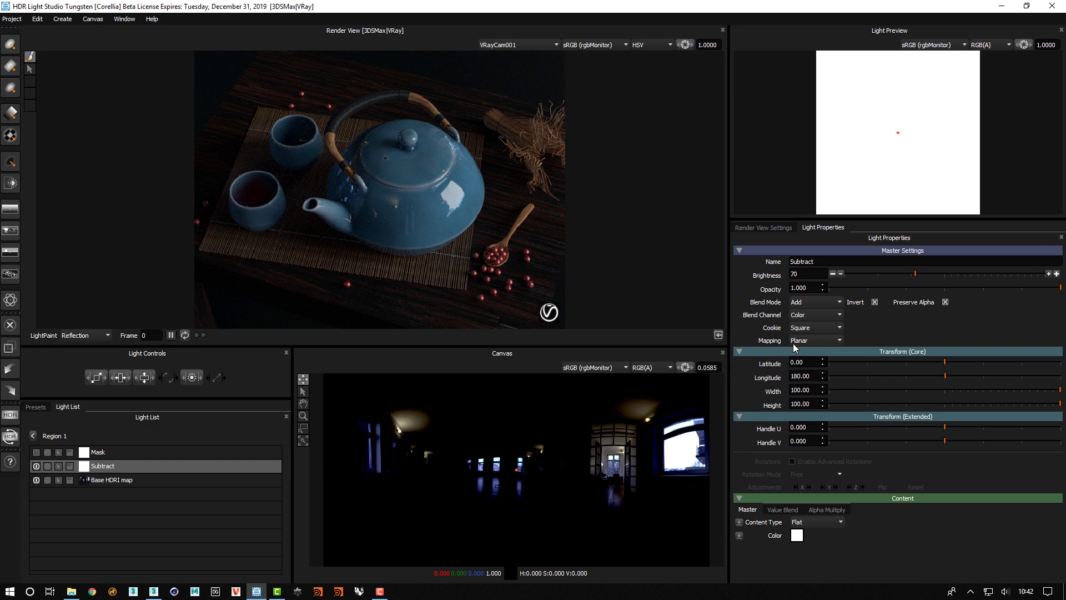
pyautogui.click(36, 466)
pyautogui.click(36, 465)
pyautogui.click(809, 334)
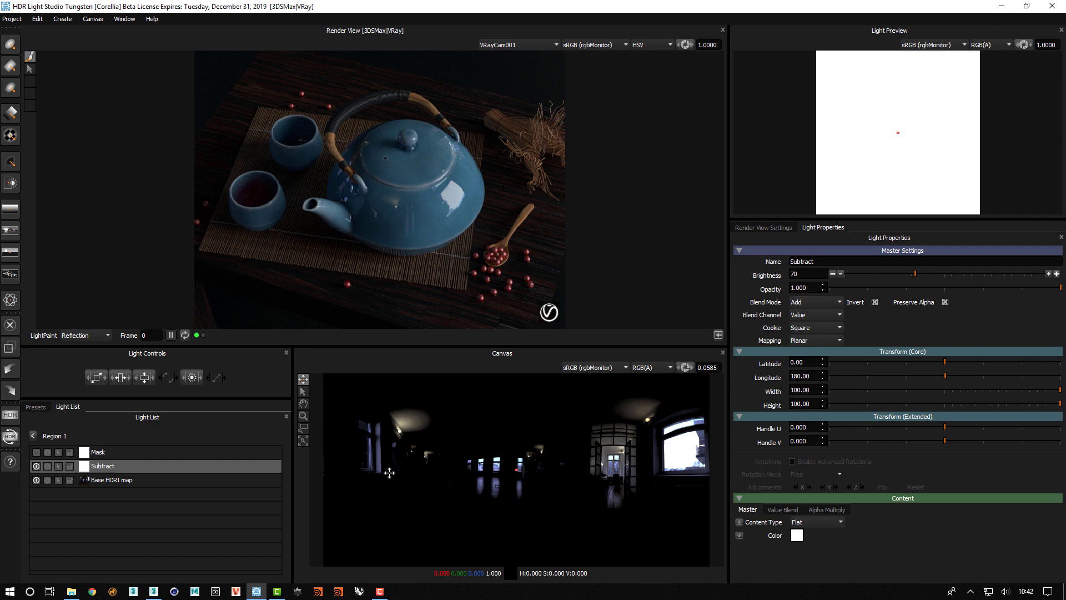
pyautogui.click(36, 466)
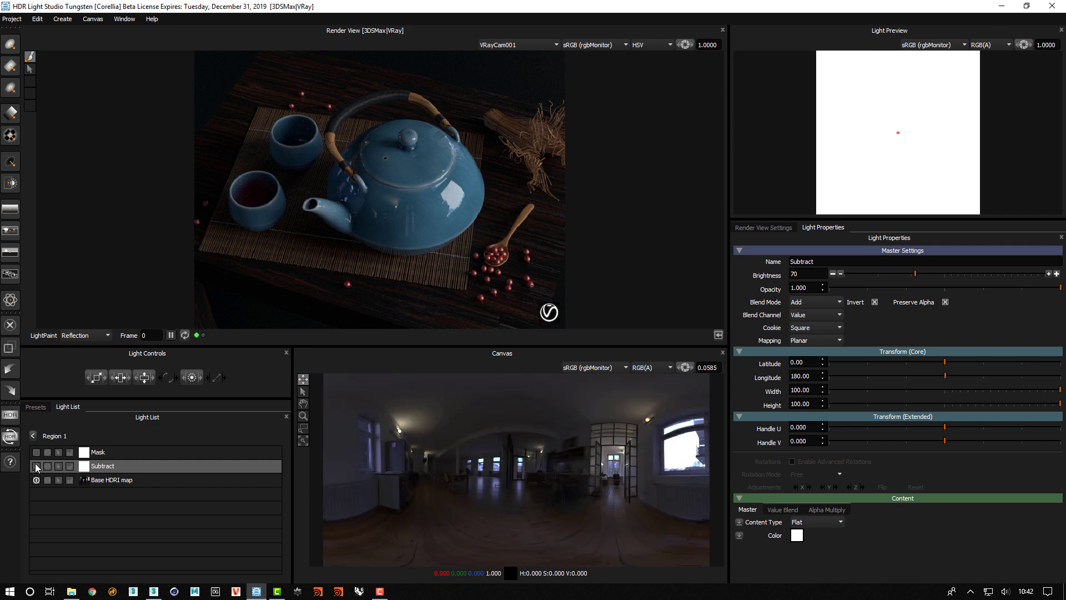
pyautogui.click(35, 465)
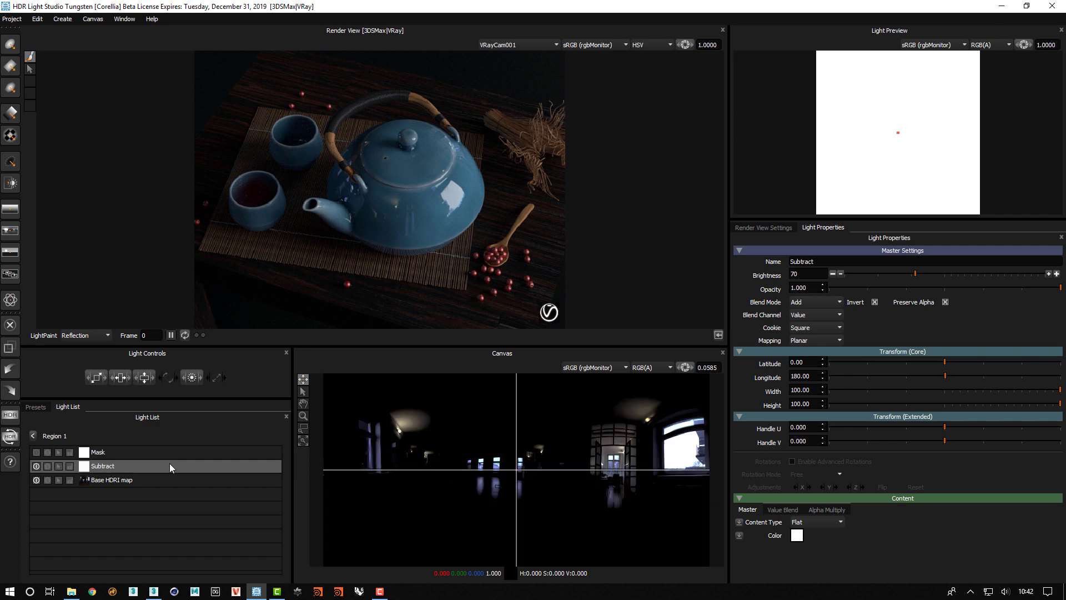
# Enable Region 1's Mask with Multiply blend after trying Over, then go back and switch Region 2 on
pyautogui.click(158, 451)
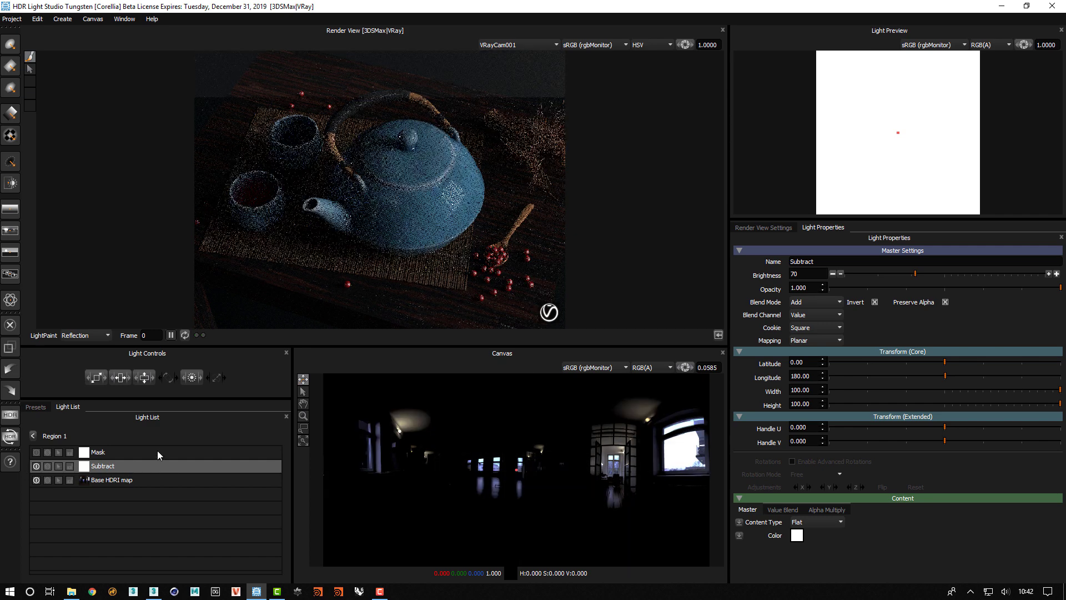
pyautogui.click(35, 453)
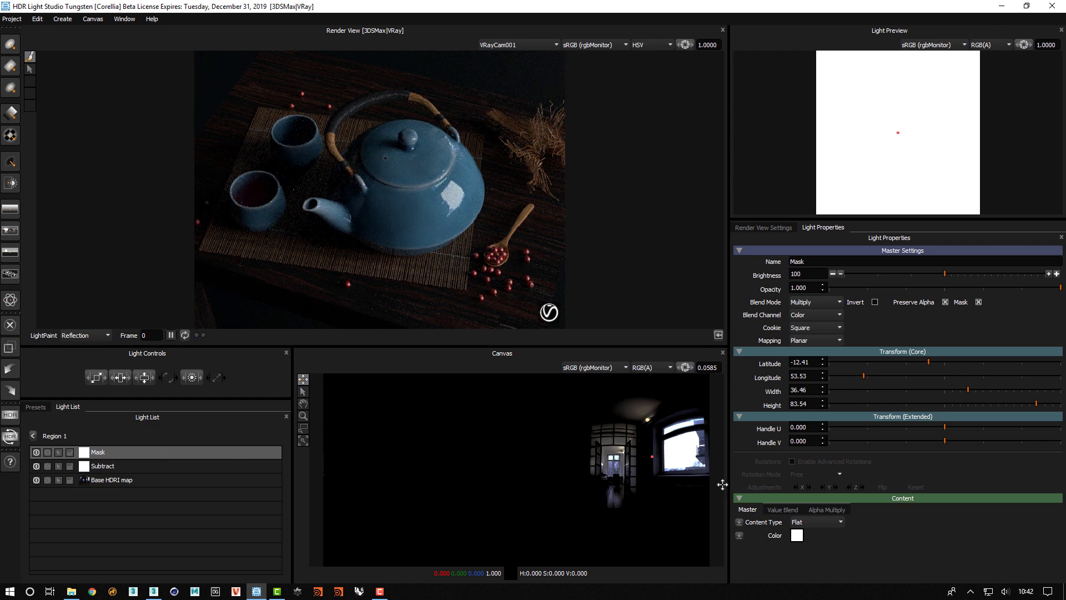
pyautogui.click(814, 304)
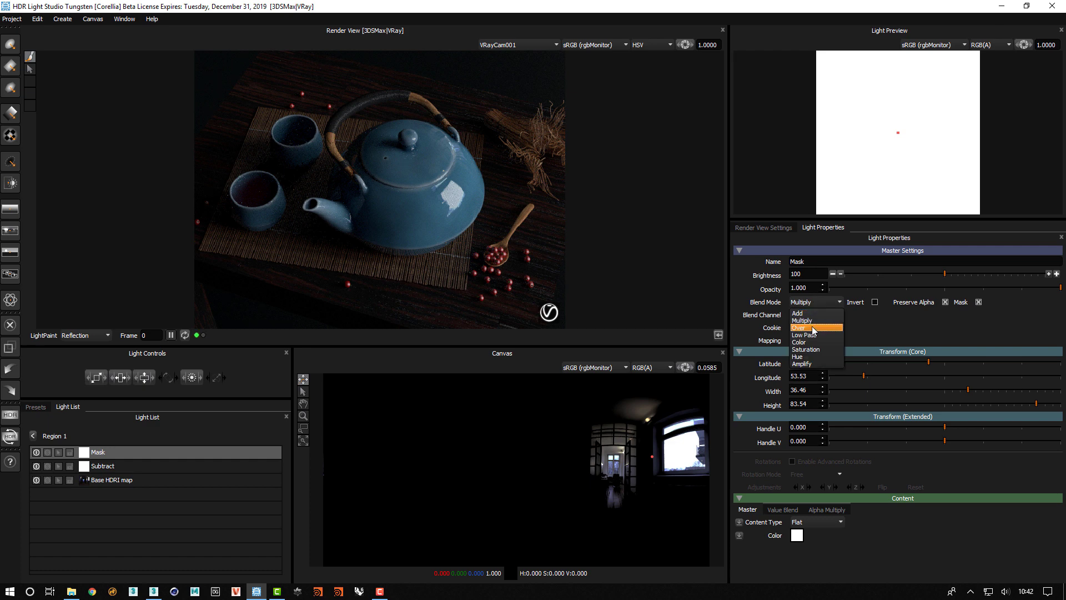
pyautogui.click(814, 328)
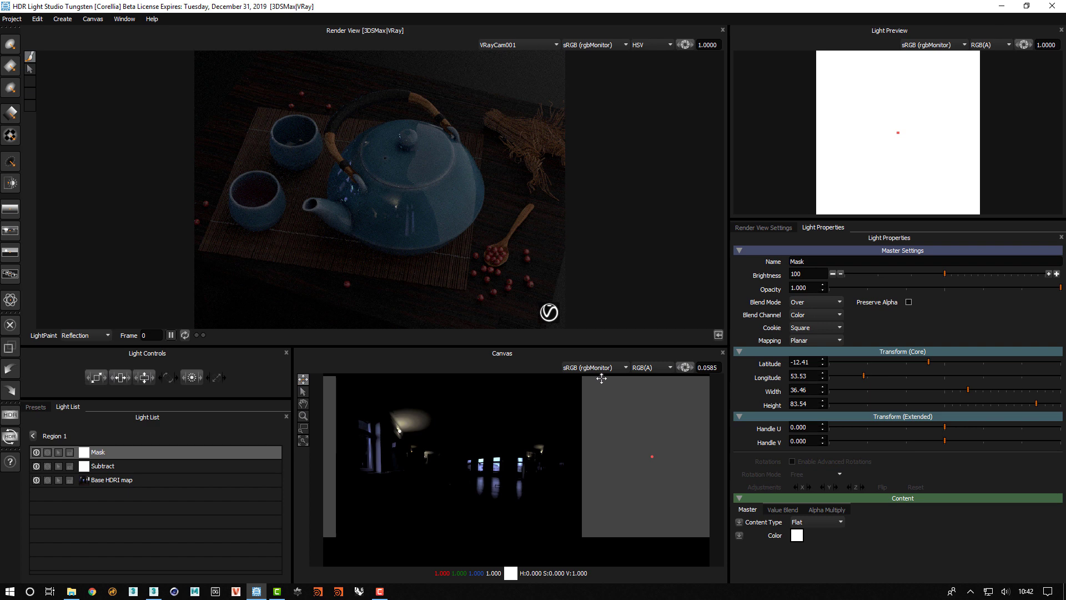
pyautogui.click(803, 305)
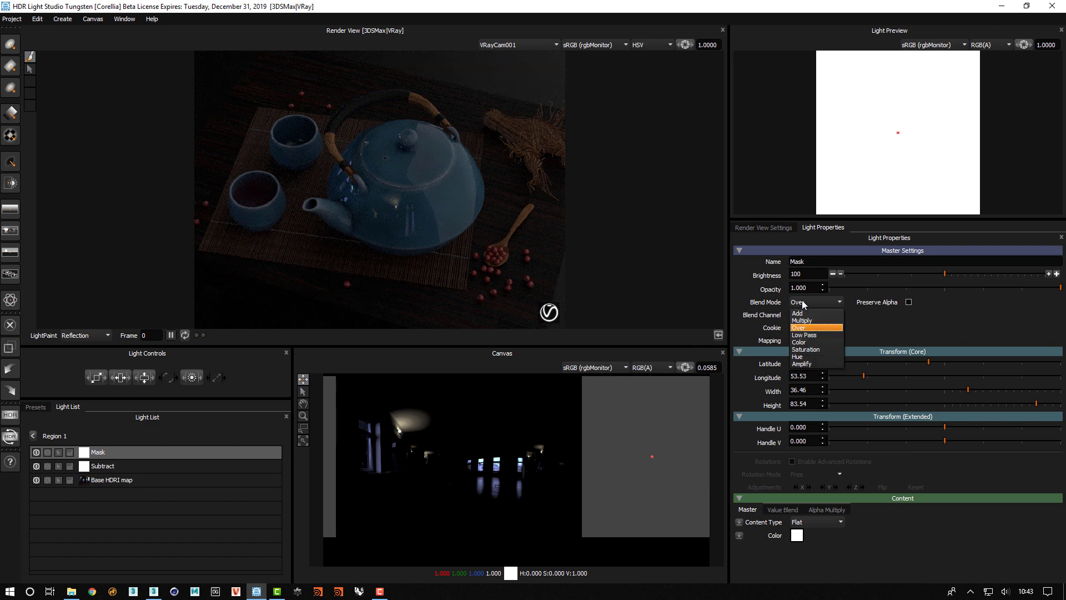
pyautogui.click(803, 320)
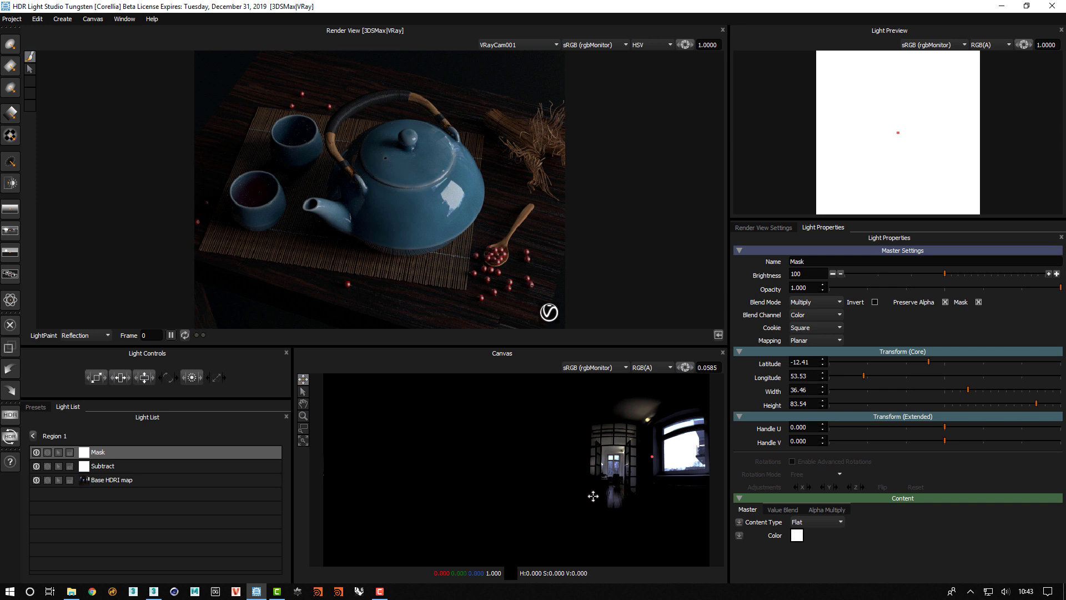
pyautogui.click(34, 436)
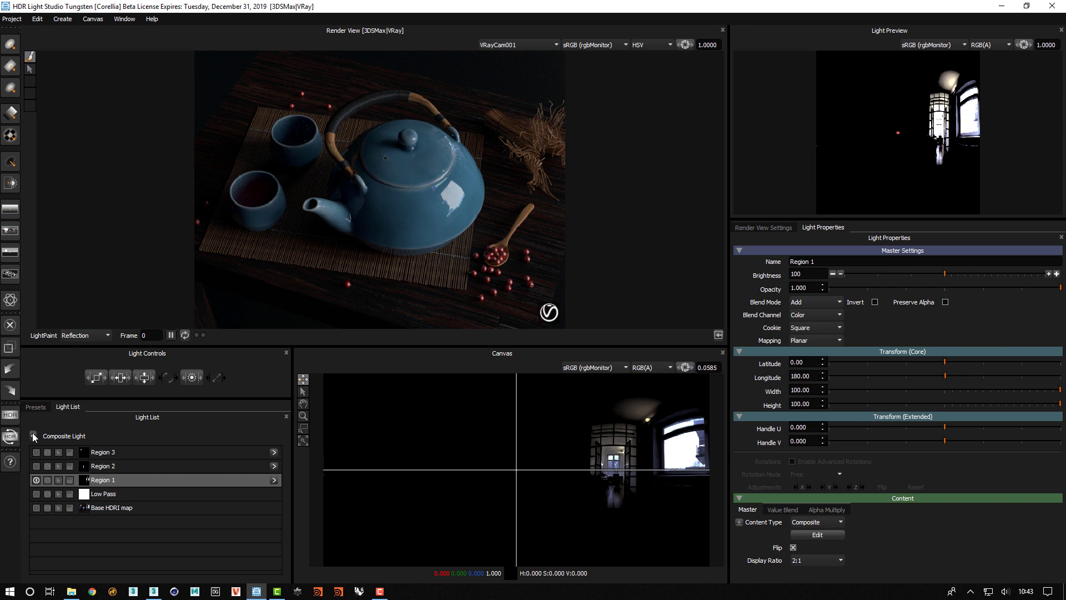
pyautogui.click(37, 467)
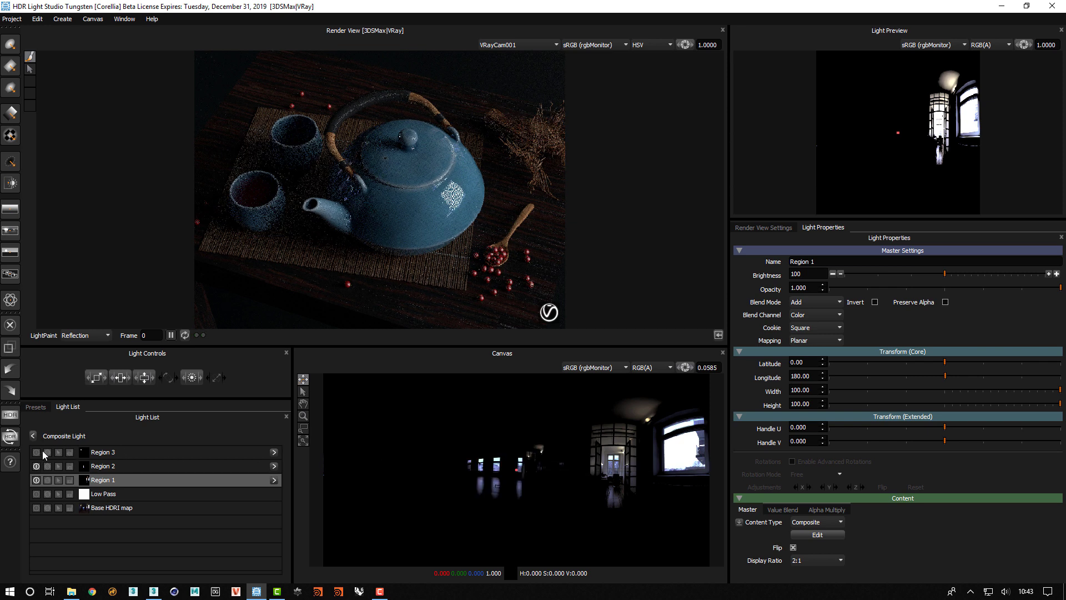
# Turn on Region 3, the Low Pass layer and the Base HDRI map
pyautogui.click(36, 453)
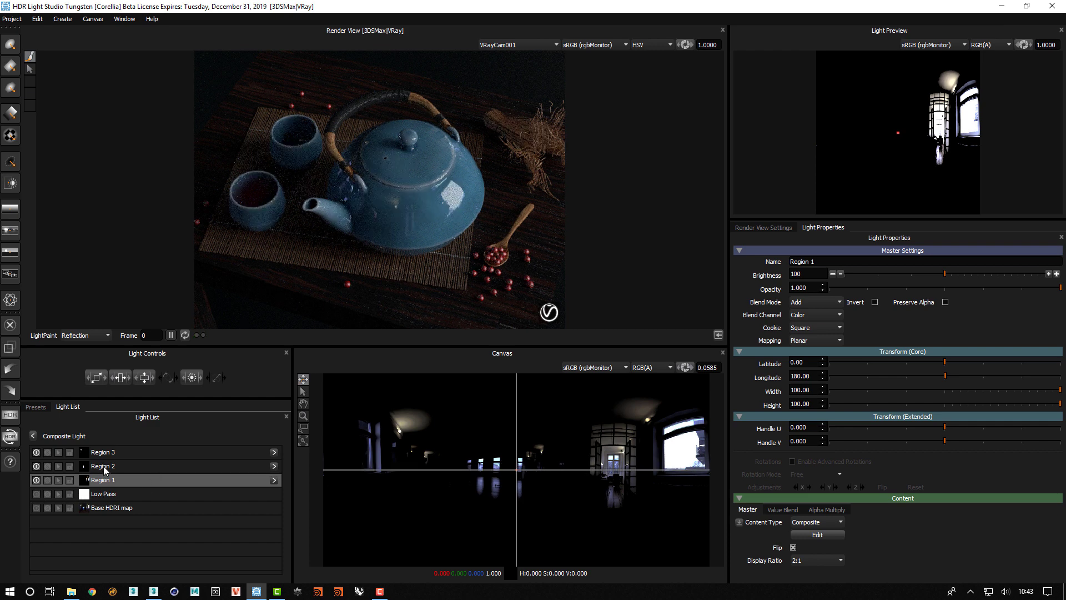
pyautogui.click(36, 493)
pyautogui.click(36, 506)
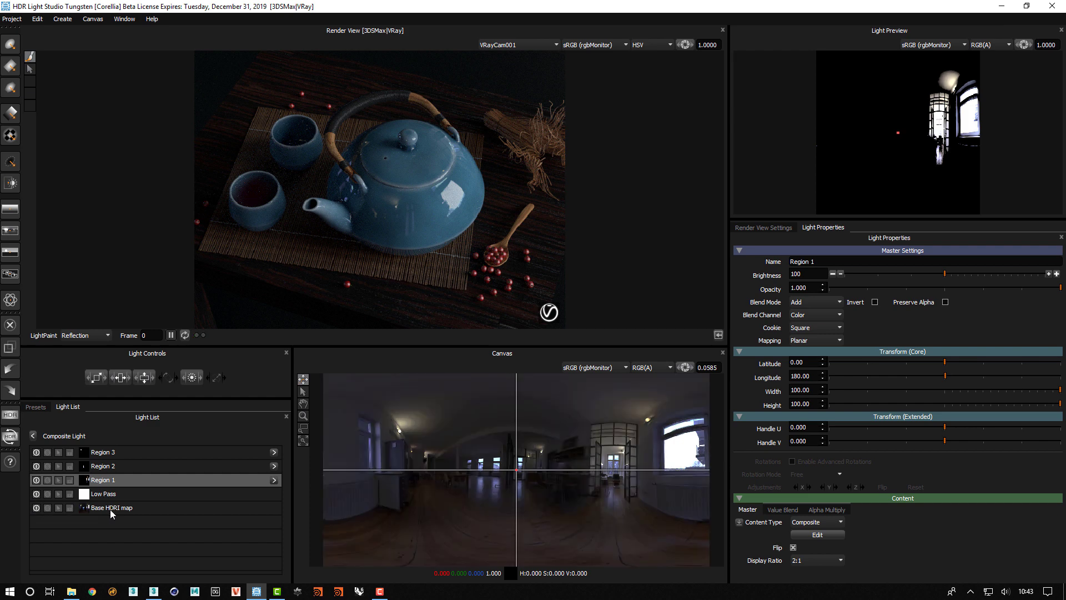
# Review each layer's properties, from the Base HDRI map up to Region 3 and back
pyautogui.click(111, 508)
pyautogui.click(108, 494)
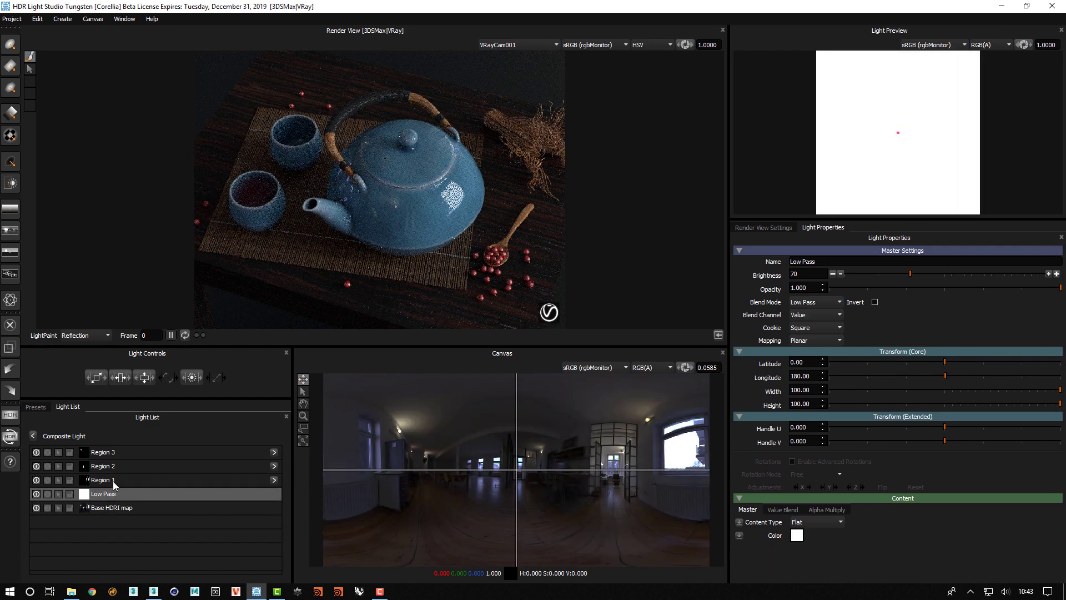
pyautogui.click(112, 481)
pyautogui.click(122, 464)
pyautogui.click(128, 451)
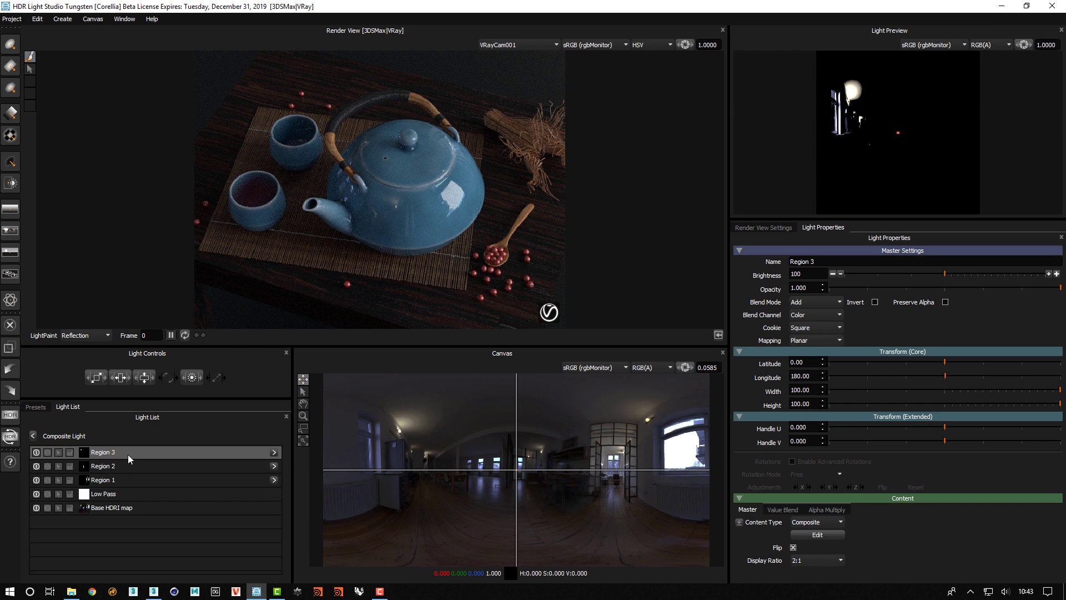
pyautogui.click(125, 465)
pyautogui.click(129, 481)
pyautogui.click(132, 494)
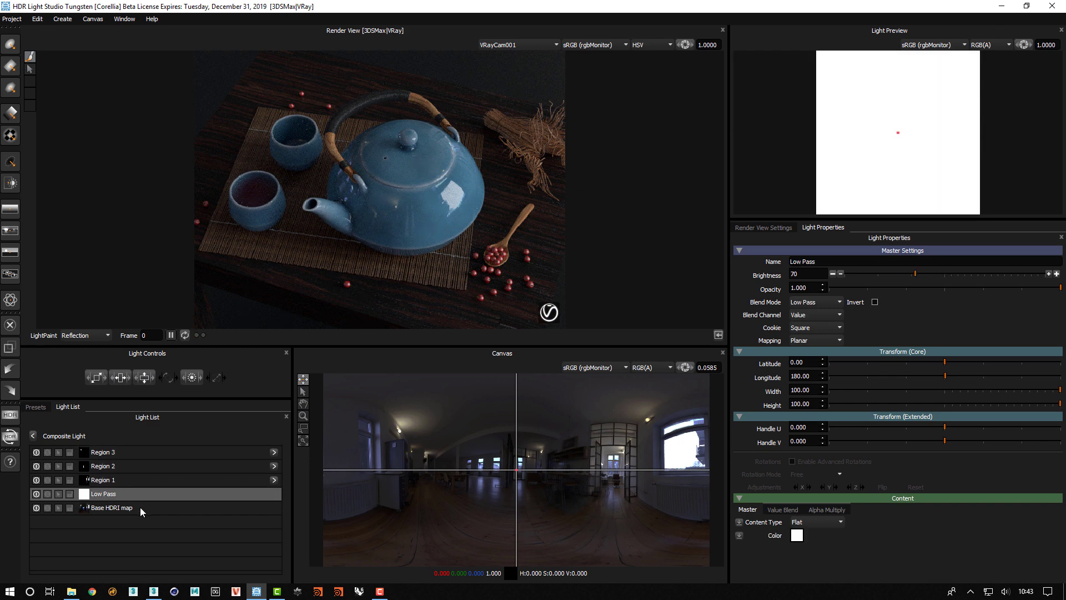
pyautogui.click(141, 508)
pyautogui.click(47, 507)
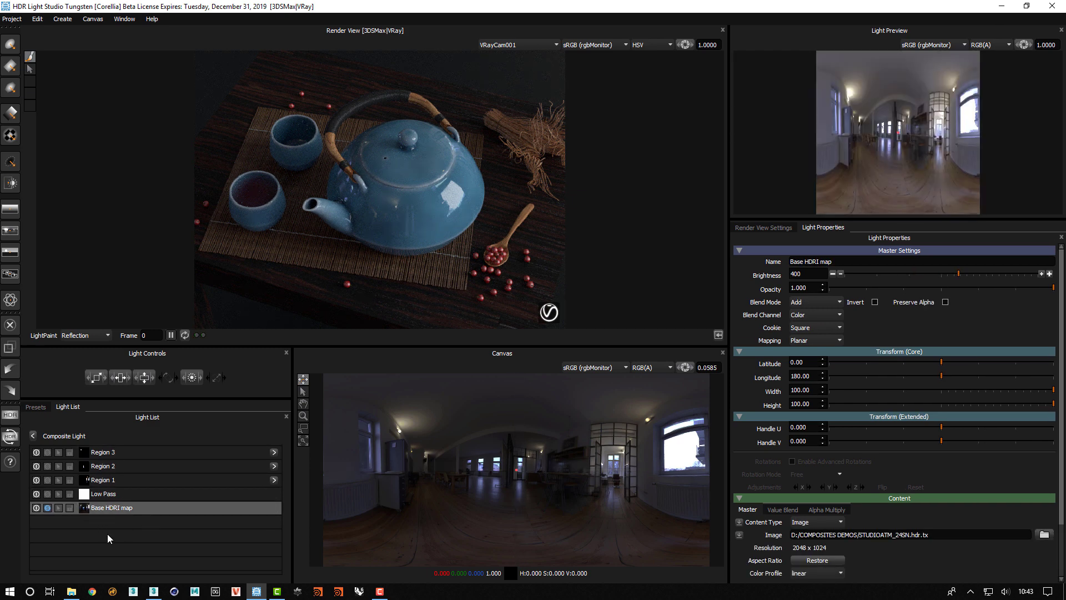
pyautogui.click(47, 508)
# Set Region 1's brightness to 404
pyautogui.click(129, 481)
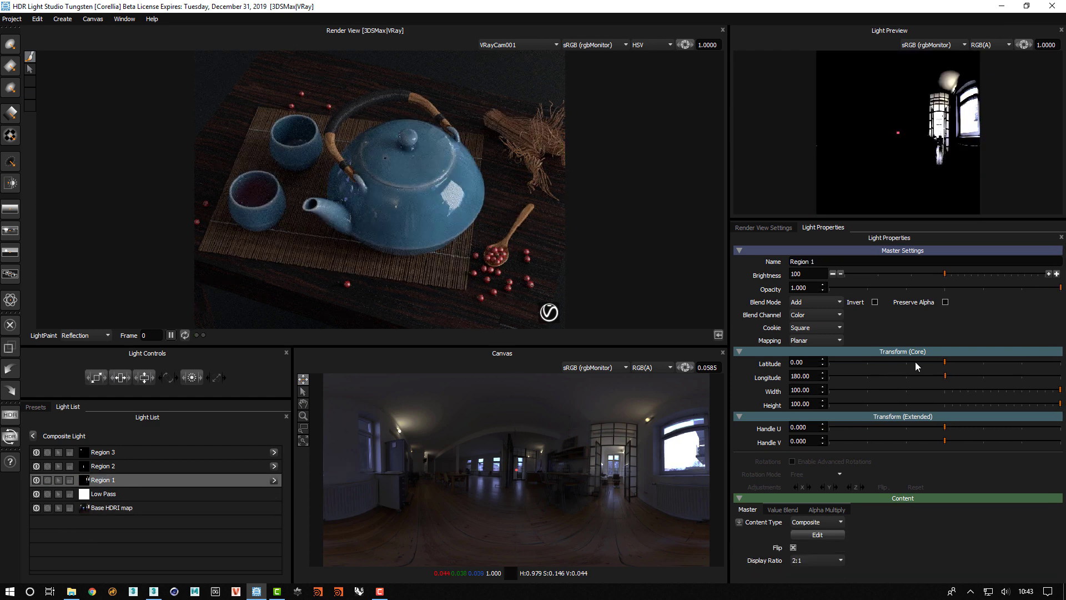
pyautogui.click(974, 274)
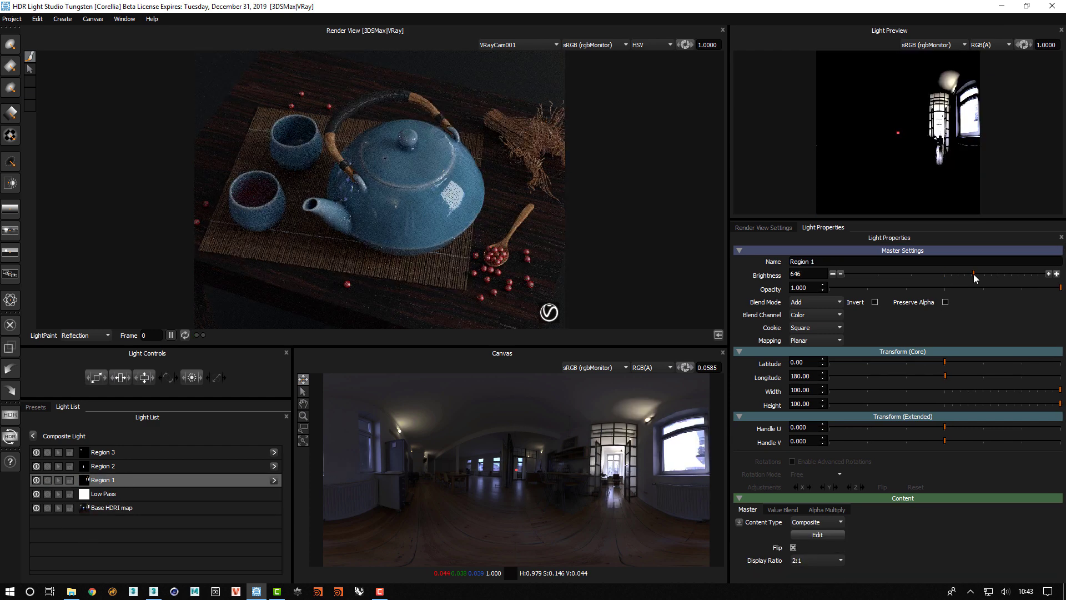
pyautogui.moveTo(974, 275); pyautogui.dragTo(961, 275)
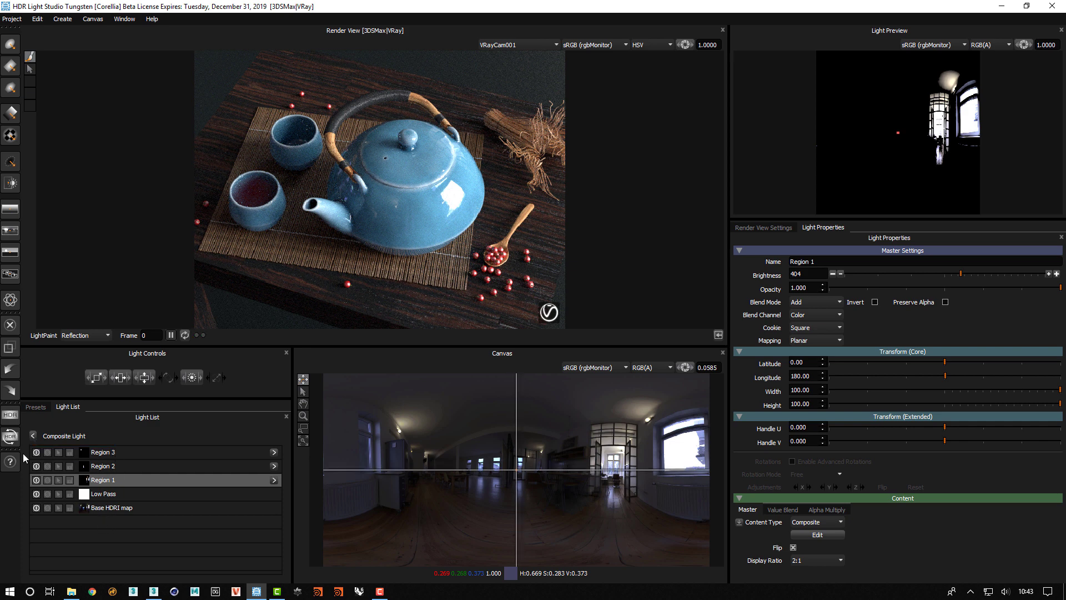
# Lower the Composite Light's brightness to 25 and rotate its longitude to 194.57
pyautogui.click(33, 435)
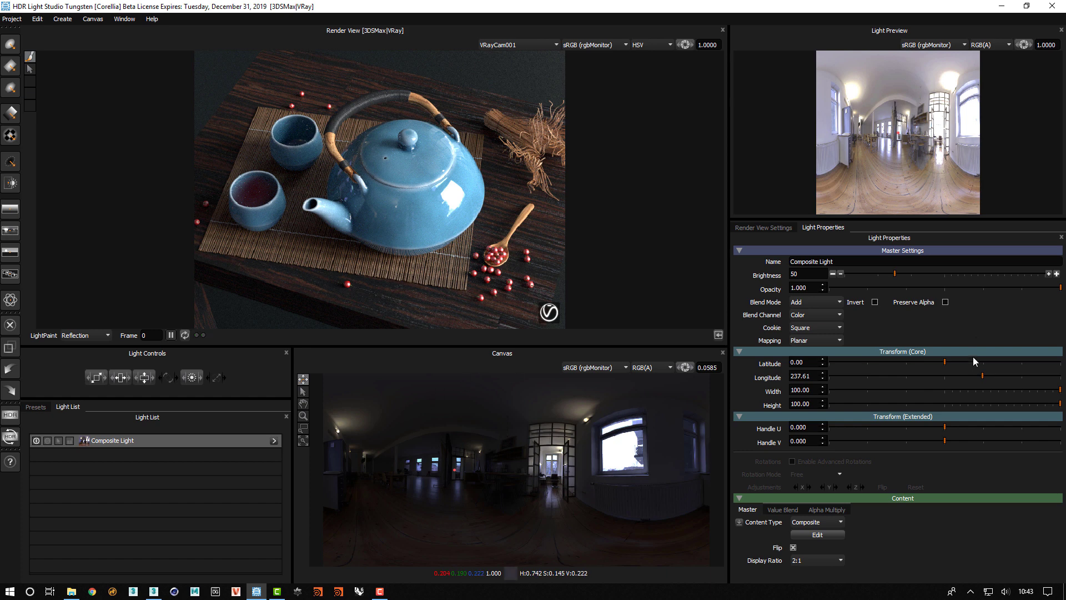
pyautogui.click(834, 274)
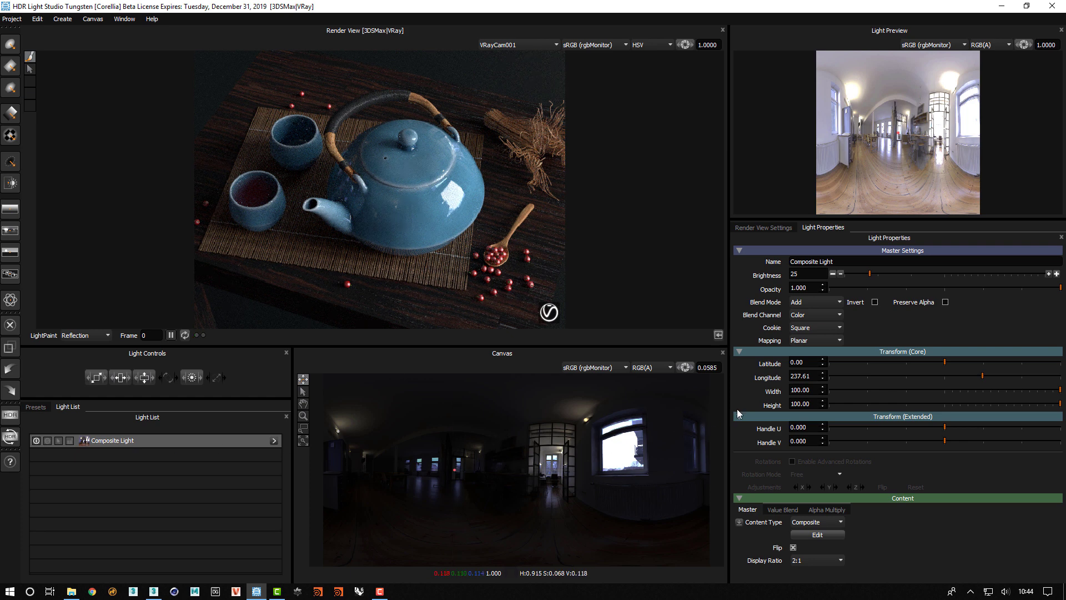
pyautogui.click(957, 376)
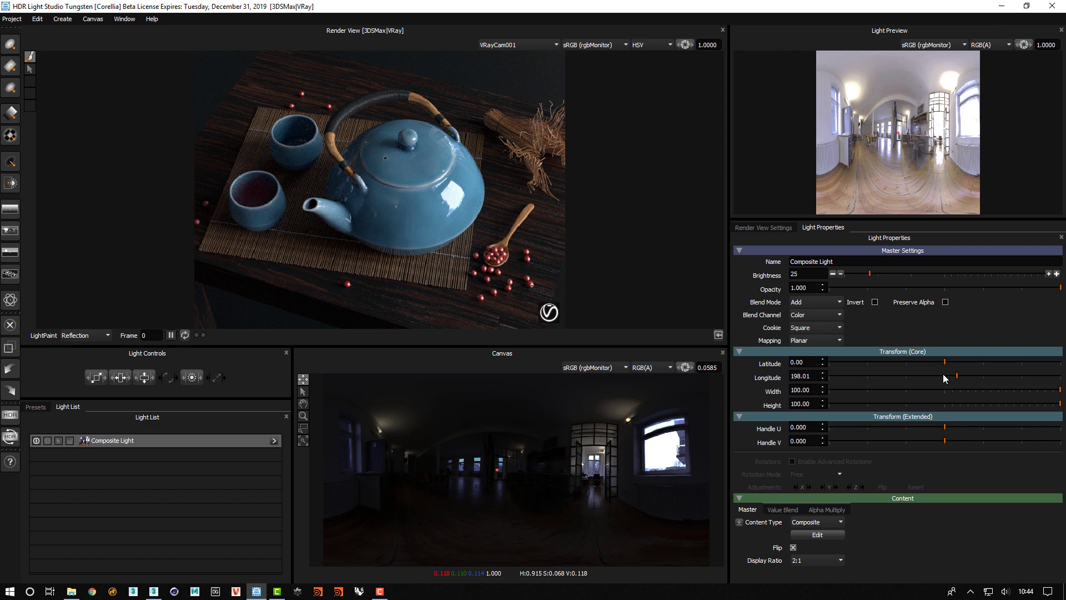
pyautogui.click(943, 375)
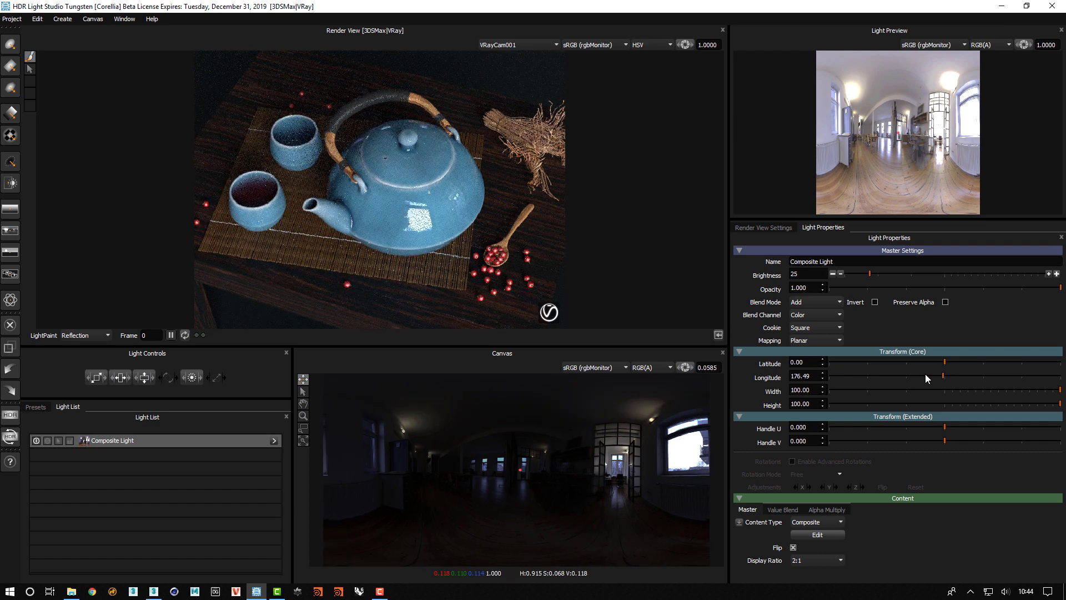
pyautogui.moveTo(925, 377); pyautogui.dragTo(910, 377)
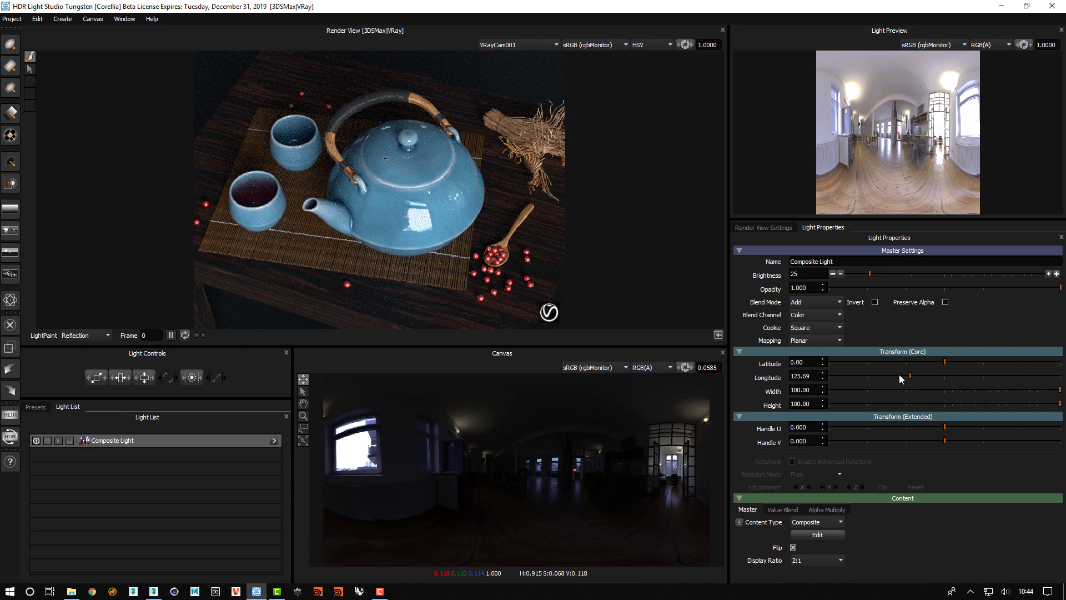
pyautogui.click(899, 378)
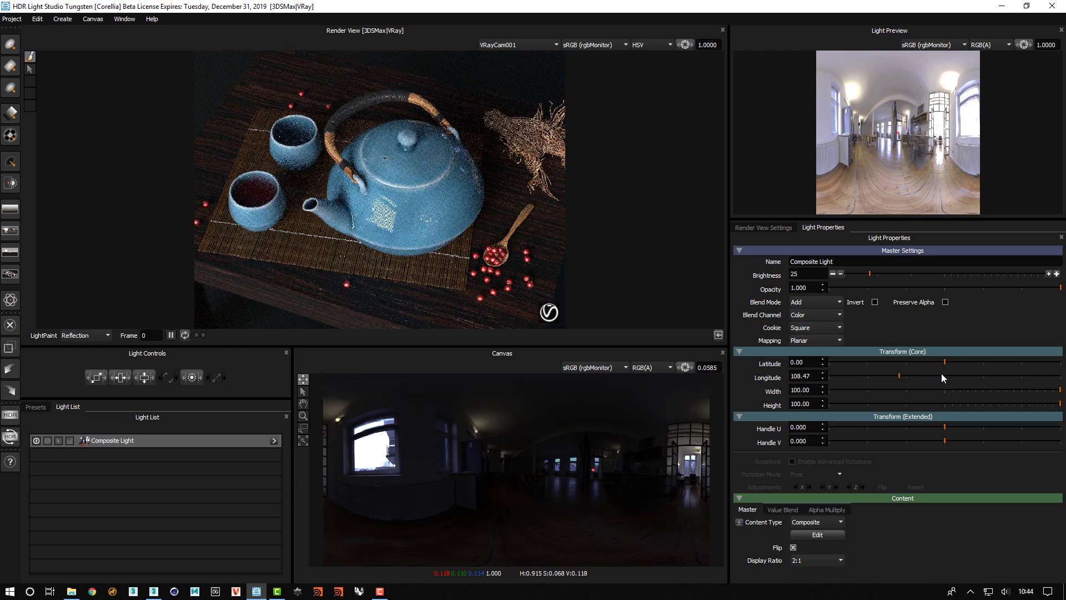
pyautogui.moveTo(941, 376); pyautogui.dragTo(955, 377)
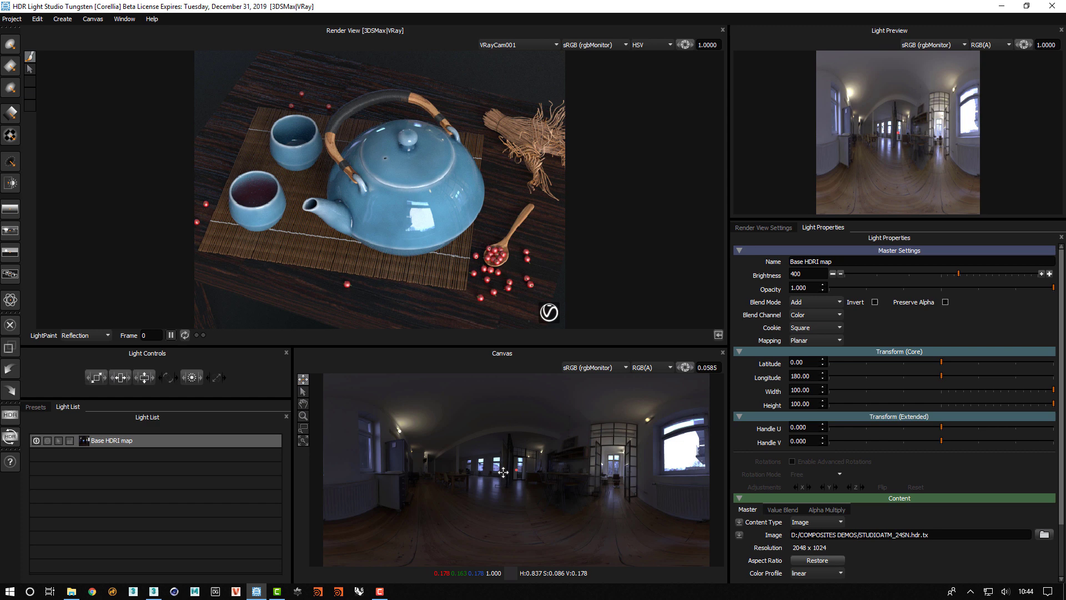
# Add a Gradient Background light above the Base HDRI map with Flat content and Invert on
pyautogui.click(126, 439)
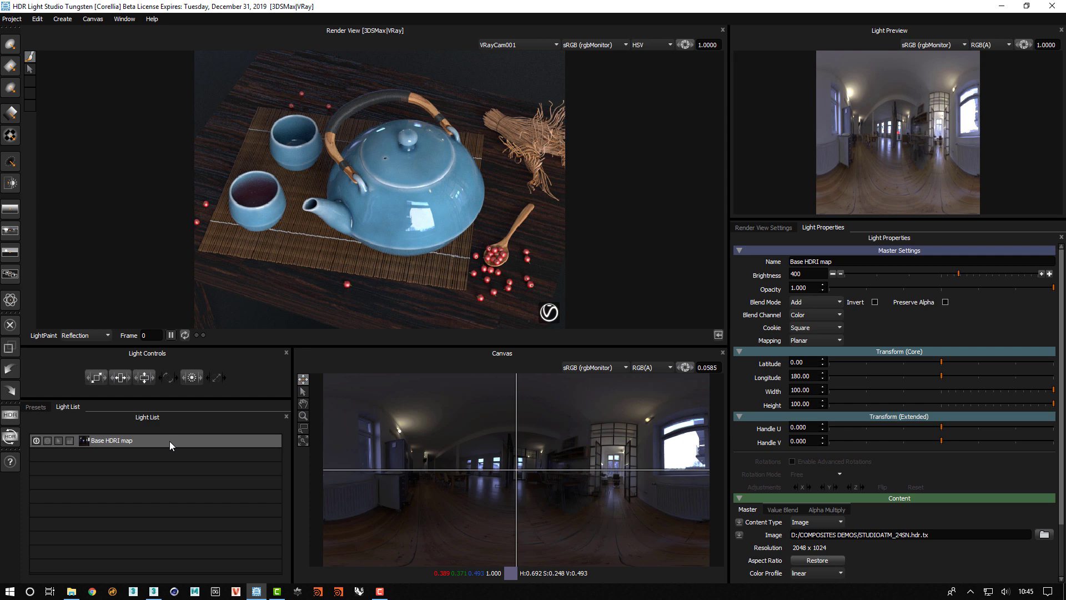
pyautogui.click(17, 211)
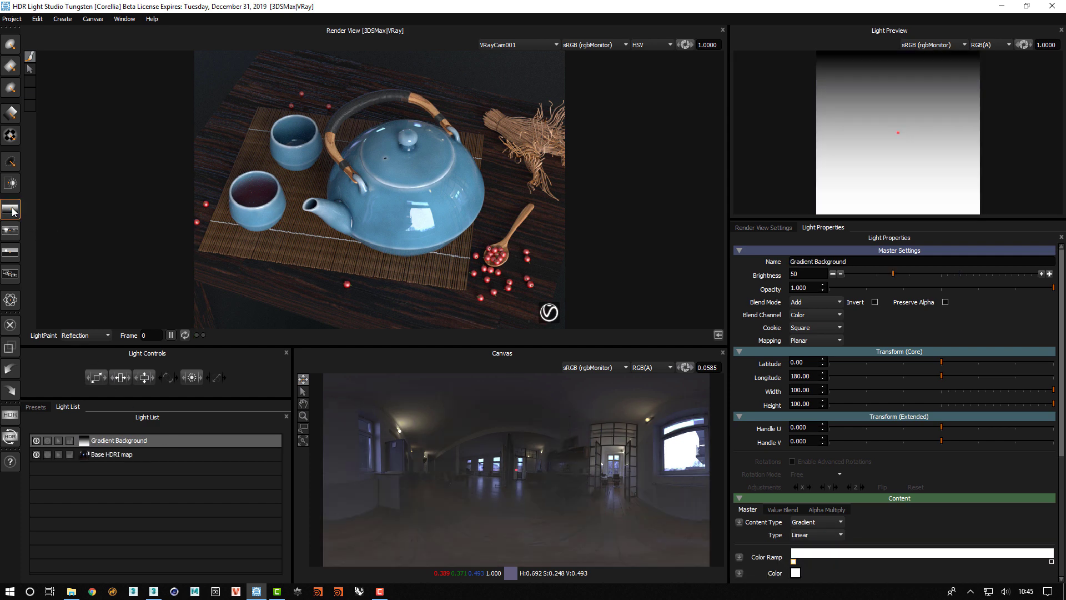
pyautogui.click(810, 522)
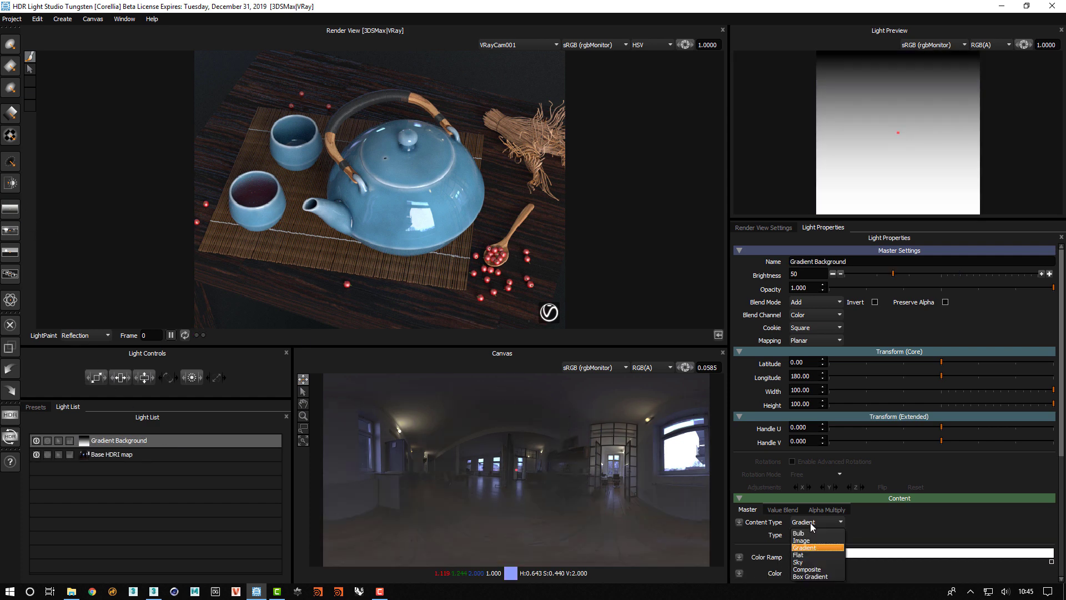
pyautogui.click(811, 554)
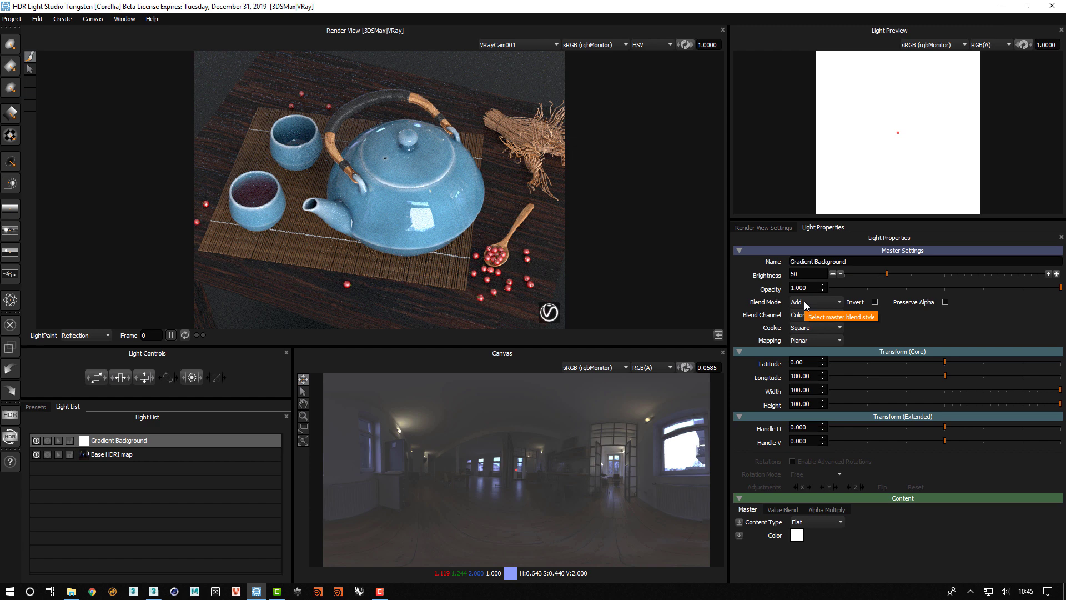
pyautogui.click(875, 302)
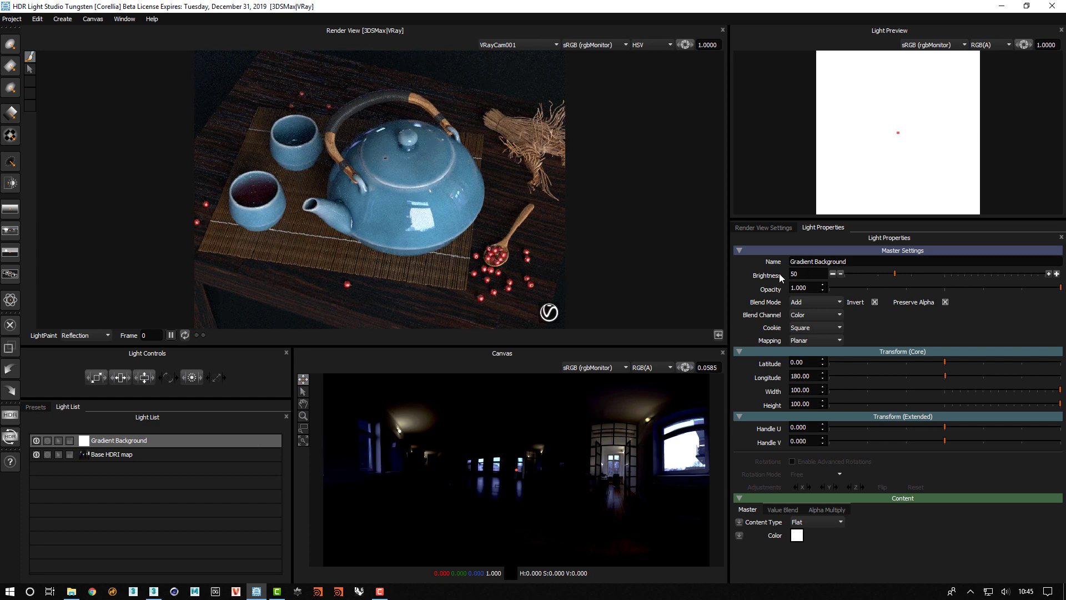
# Tune the Gradient Background light's brightness from 13 up to a final 71
pyautogui.moveTo(798, 273); pyautogui.dragTo(789, 274)
pyautogui.write('13')
pyautogui.press('Return')
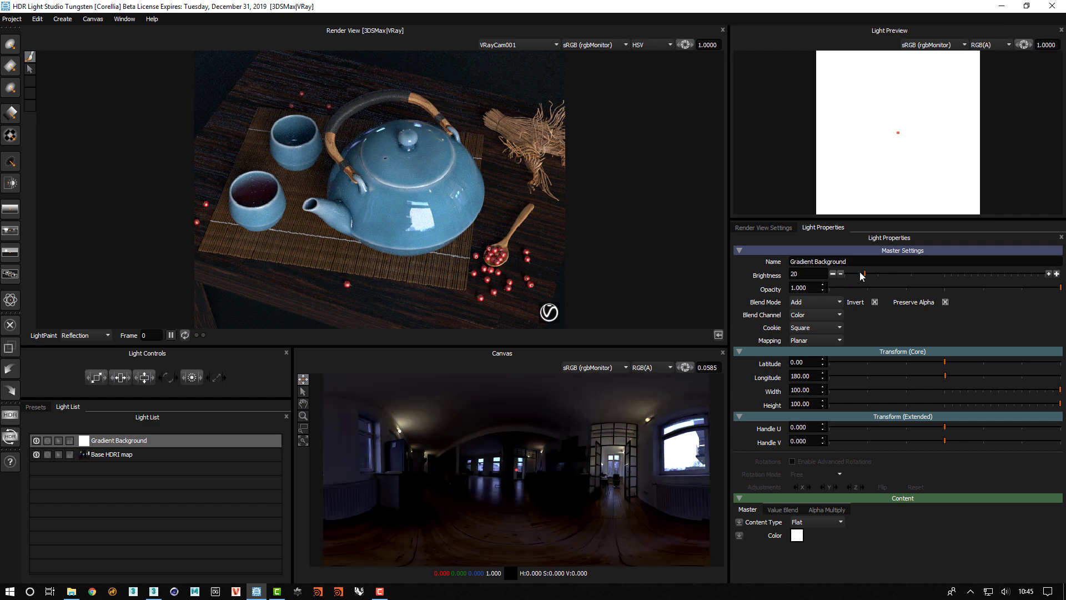
pyautogui.moveTo(856, 272); pyautogui.dragTo(952, 275)
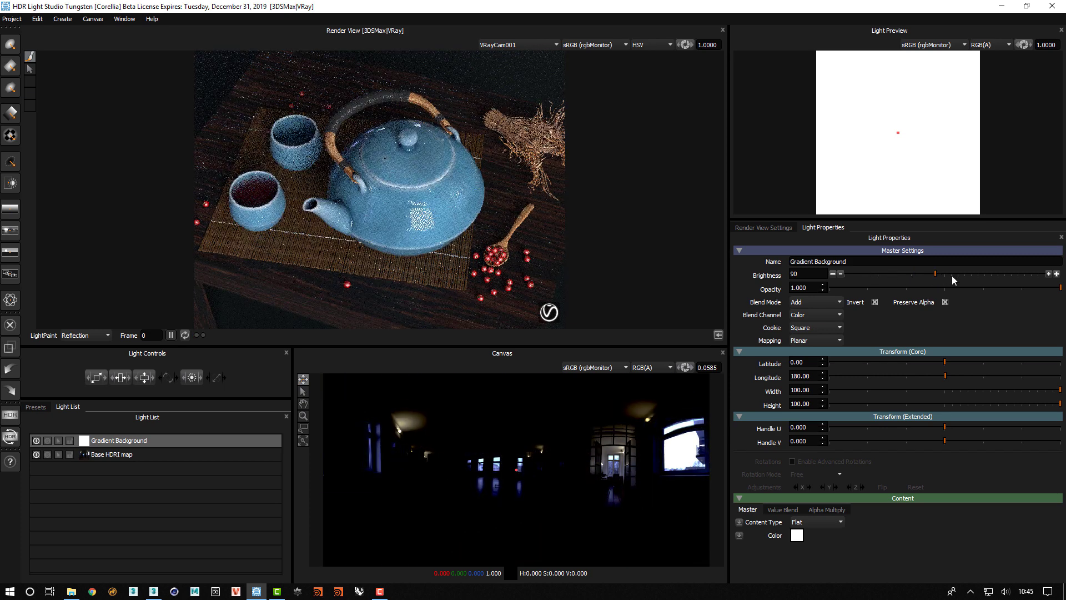
pyautogui.click(848, 272)
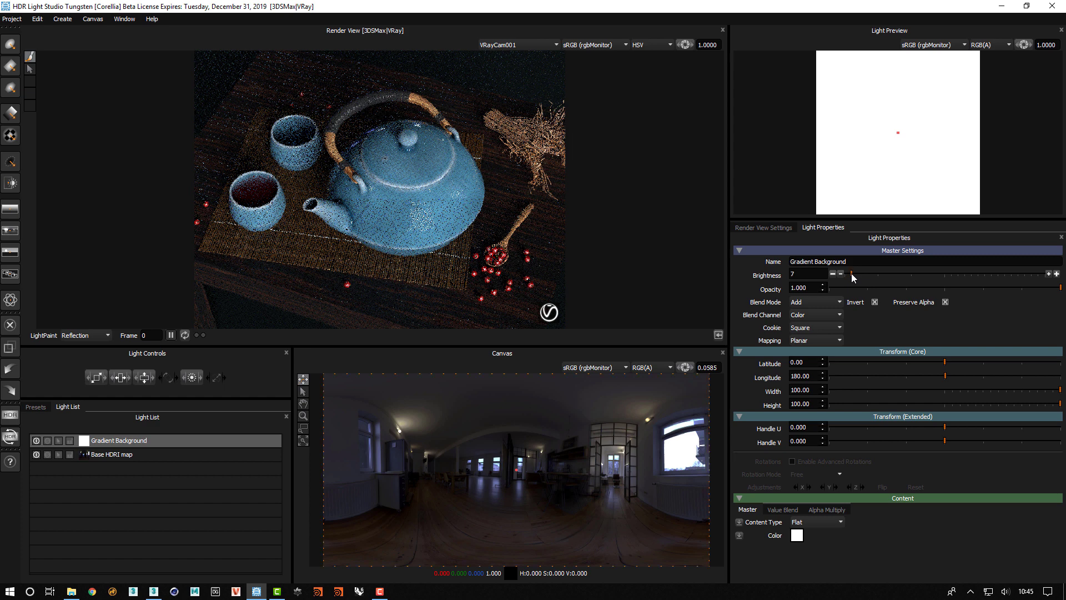
pyautogui.moveTo(852, 273); pyautogui.dragTo(859, 272)
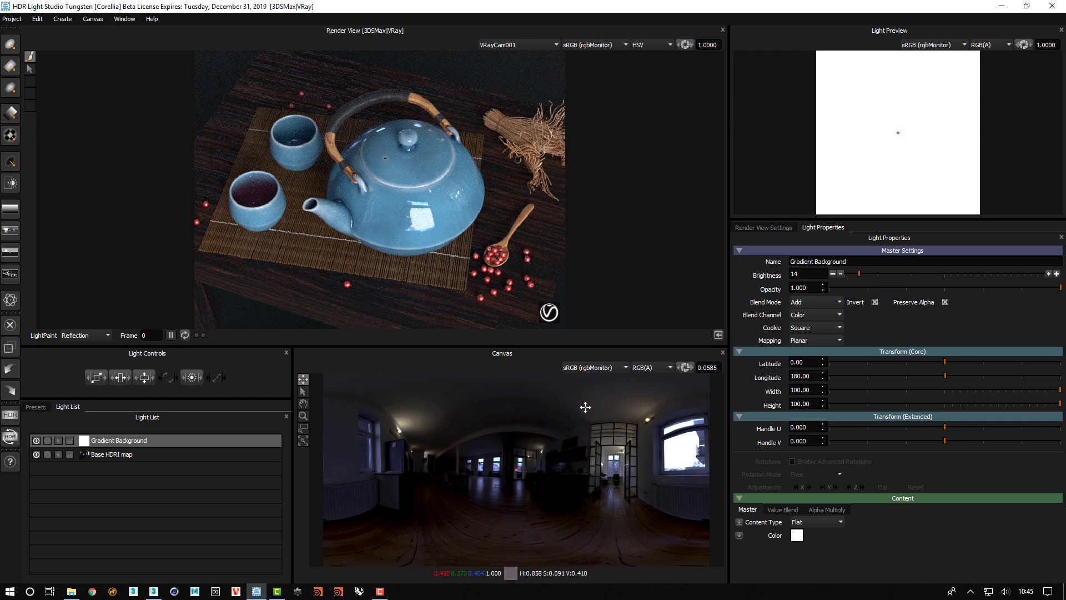
pyautogui.click(863, 273)
pyautogui.moveTo(864, 273); pyautogui.dragTo(906, 272)
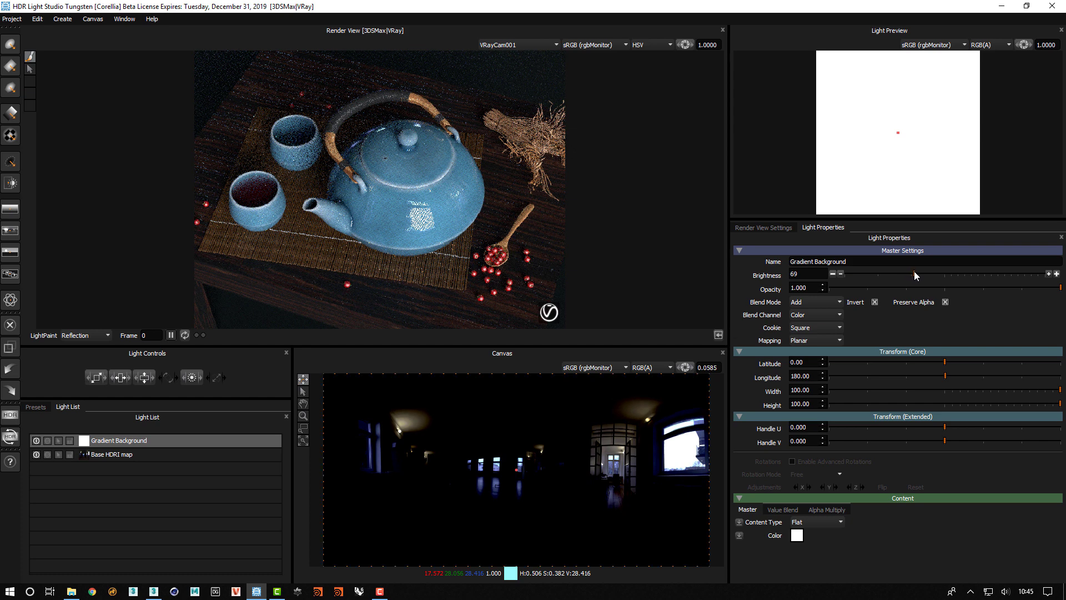
pyautogui.moveTo(915, 272); pyautogui.dragTo(916, 272)
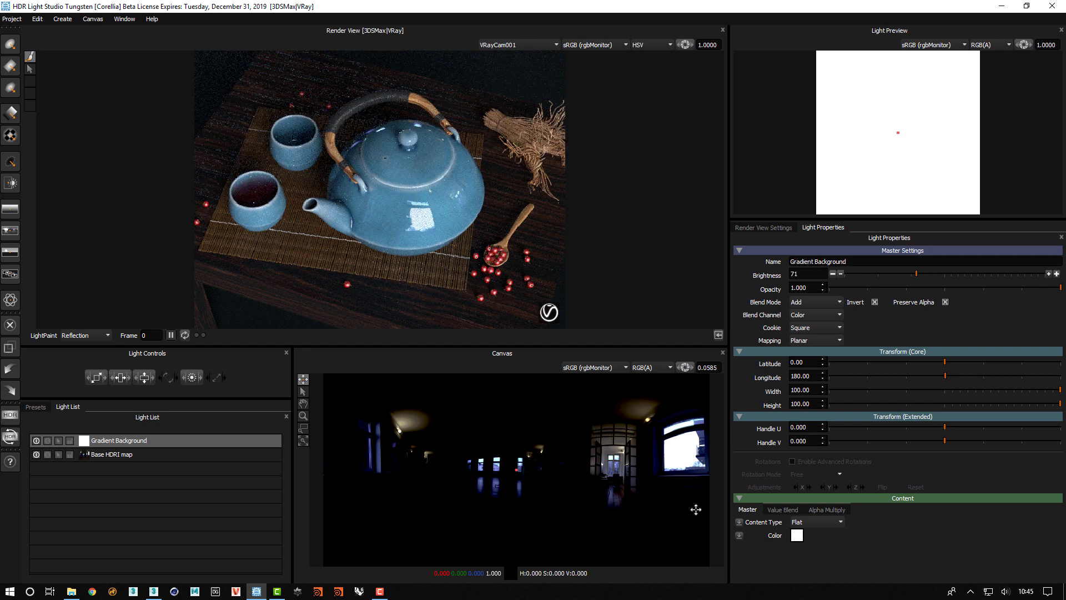
# Set the Gradient Background light's brightness to 70 and its blend mode to Low Pass
pyautogui.doubleClick(794, 273)
pyautogui.write('70')
pyautogui.press('Return')
pyautogui.click(805, 302)
pyautogui.click(814, 340)
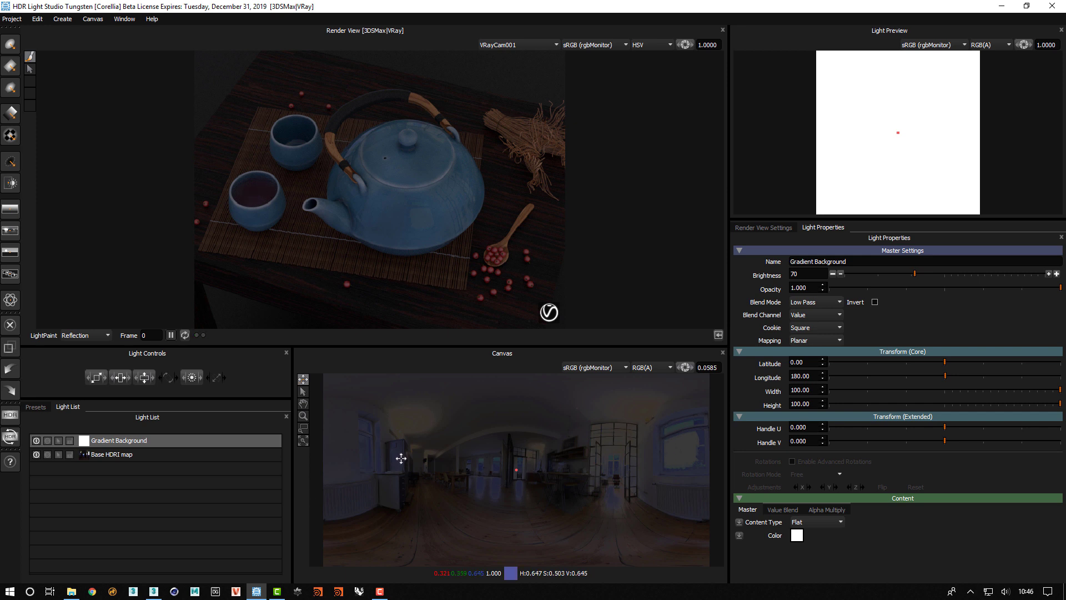
# Duplicate the Base HDRI map light and the Gradient Background light
pyautogui.click(106, 454)
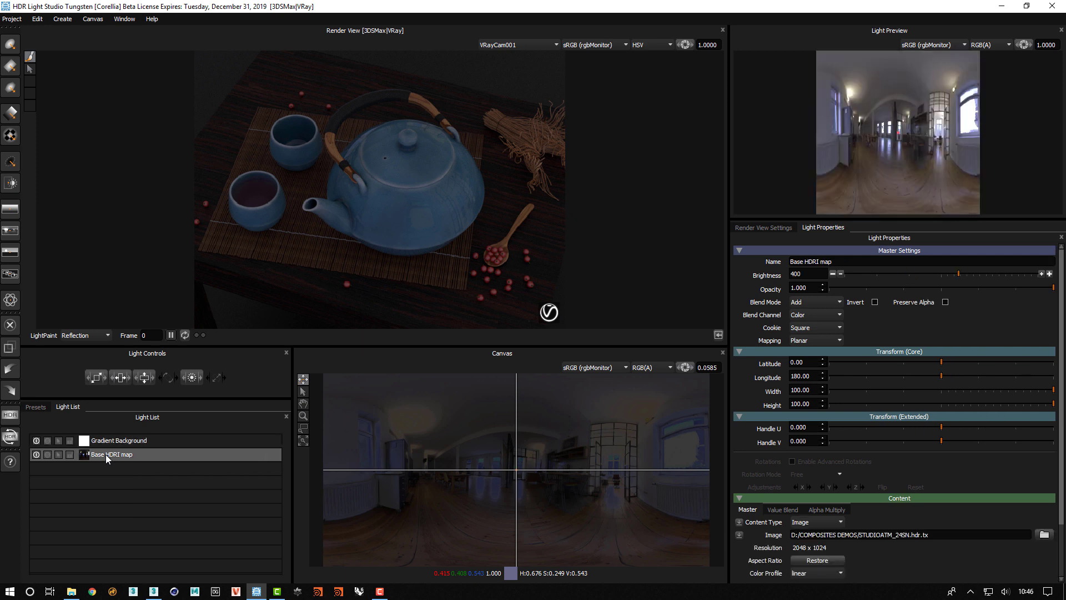
pyautogui.rightClick(114, 454)
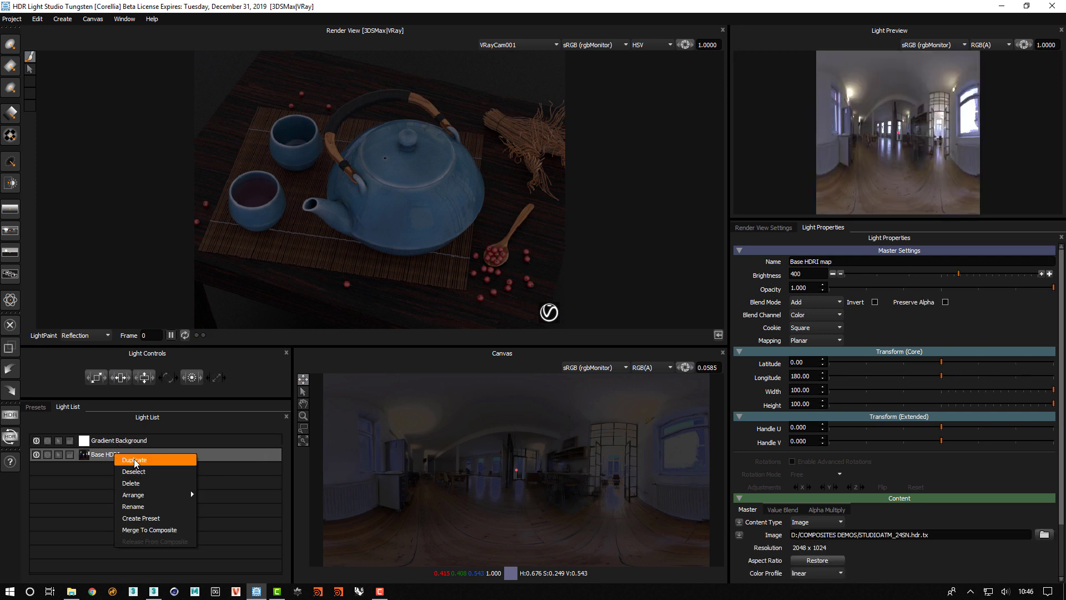
pyautogui.click(136, 461)
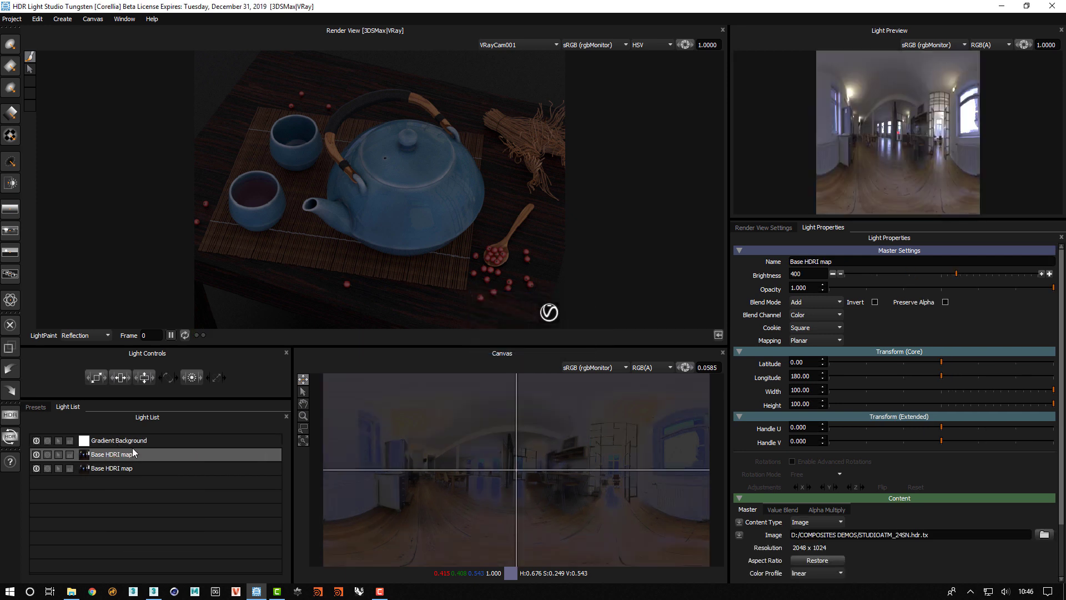
pyautogui.click(132, 441)
pyautogui.rightClick(131, 441)
pyautogui.click(142, 445)
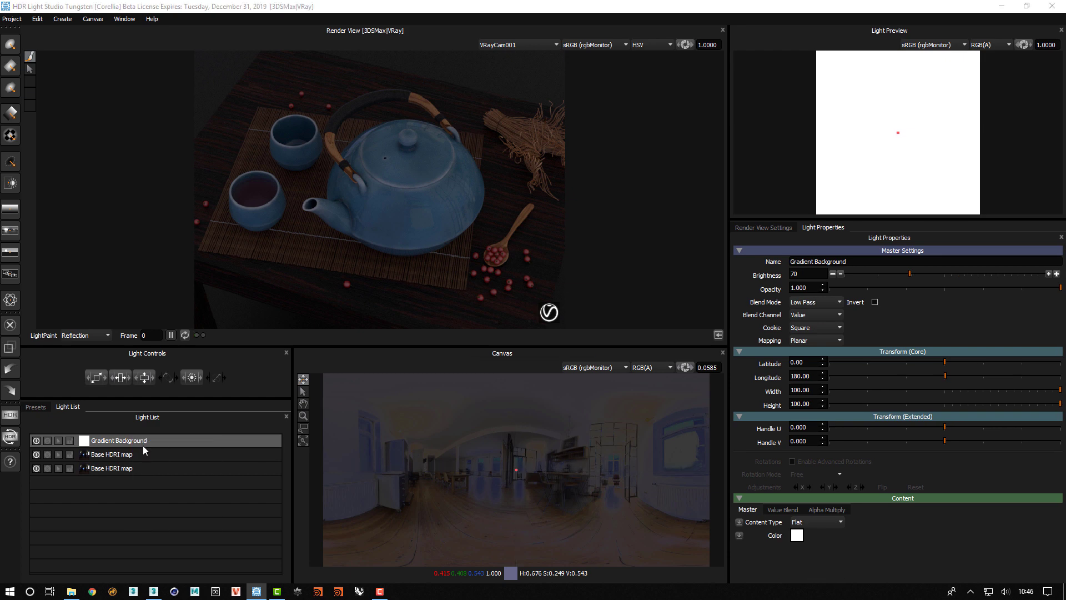
pyautogui.click(498, 342)
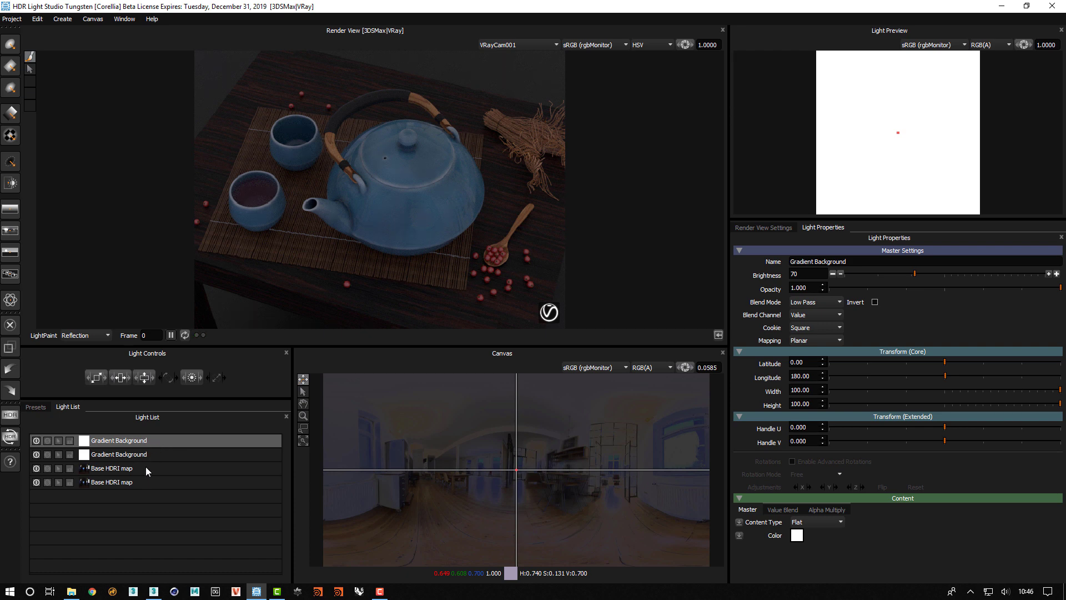
# Rename the gradient copy to 'Low Pass' and reselect the original Gradient Background
pyautogui.doubleClick(138, 453)
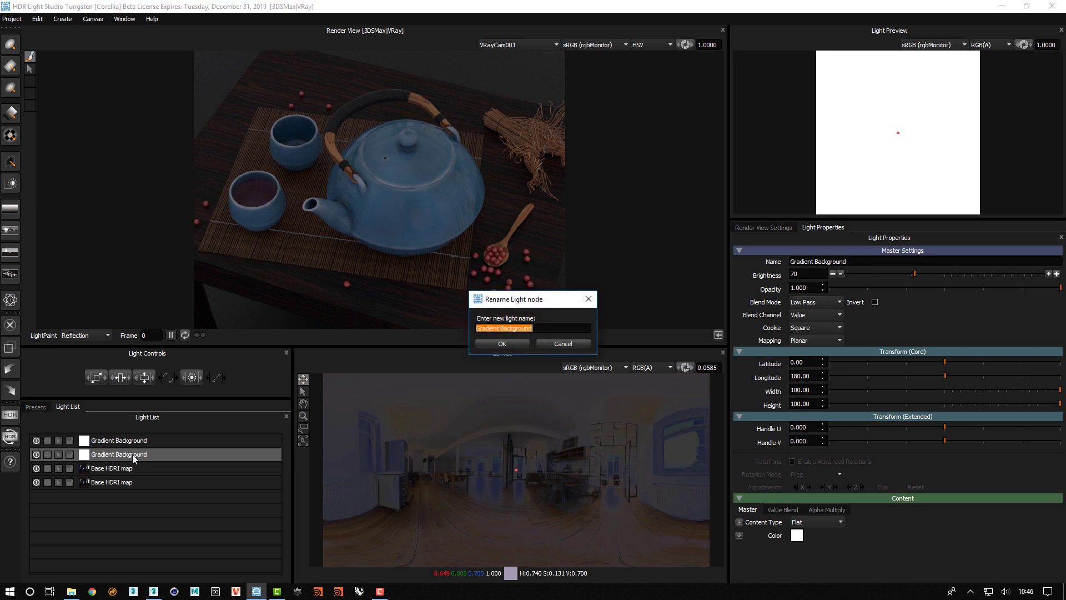
pyautogui.write('Low Pass')
pyautogui.press('Return')
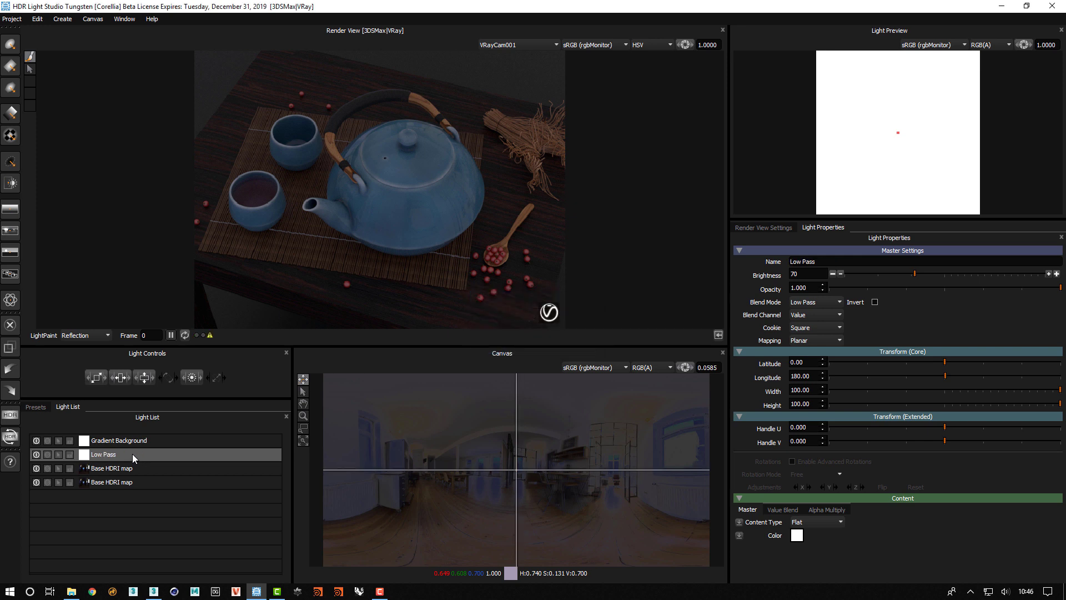
pyautogui.click(167, 440)
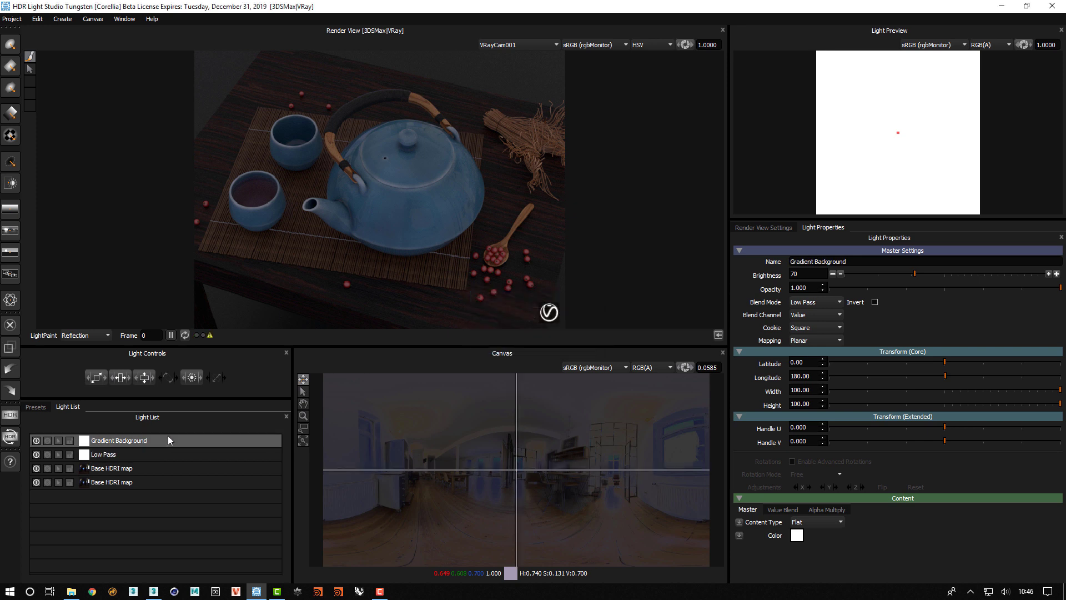
# Merge Gradient Background with the upper Base HDRI map into a Composite Light, then check the remaining lights
pyautogui.keyDown('ctrl'); pyautogui.click(158, 469); pyautogui.keyUp('ctrl')
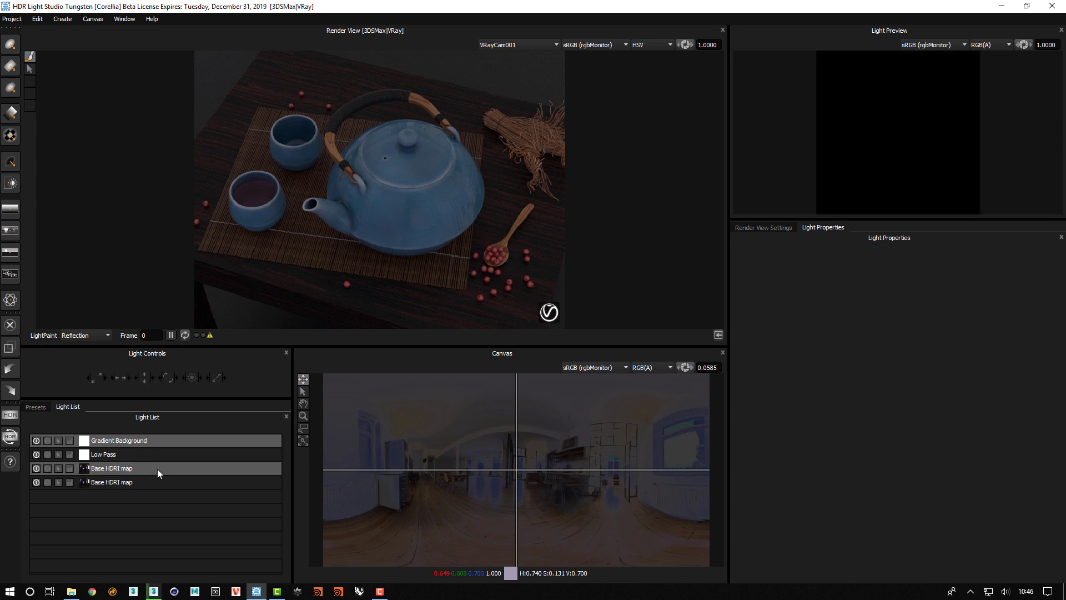
pyautogui.rightClick(152, 468)
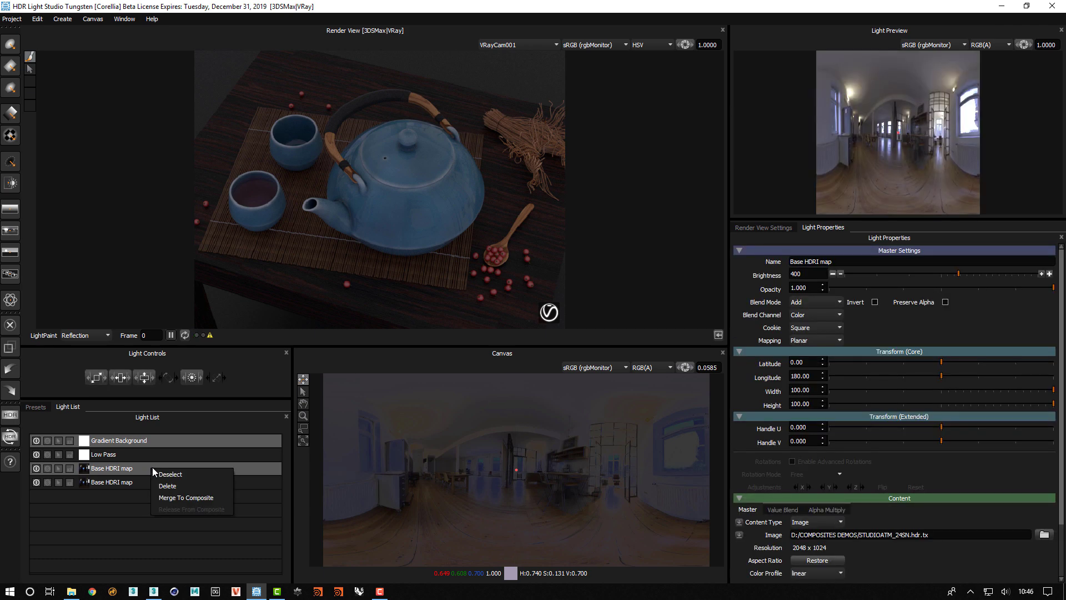
pyautogui.click(184, 497)
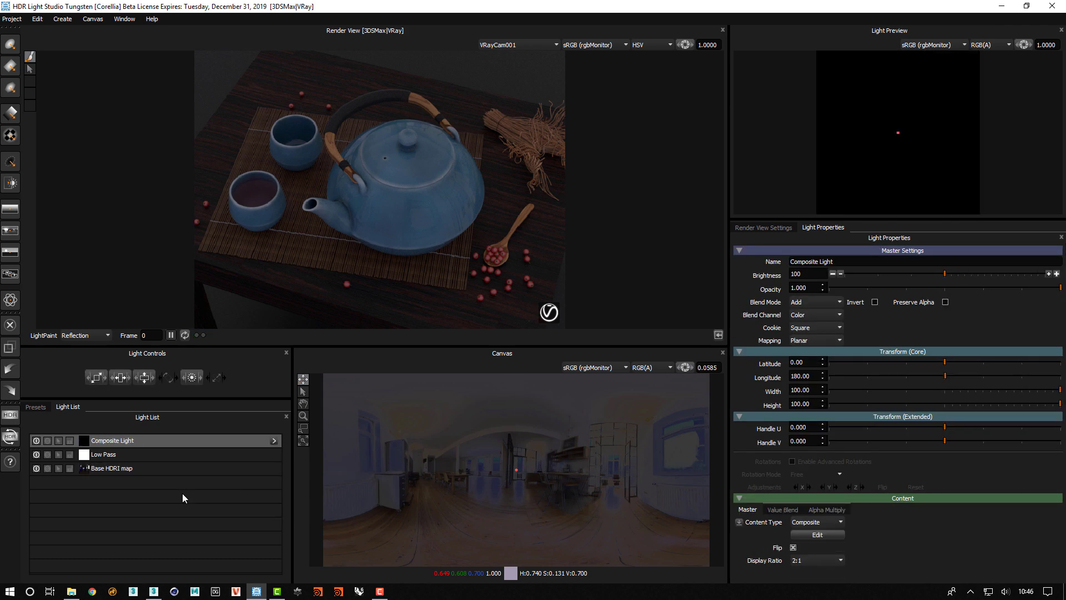
pyautogui.click(124, 469)
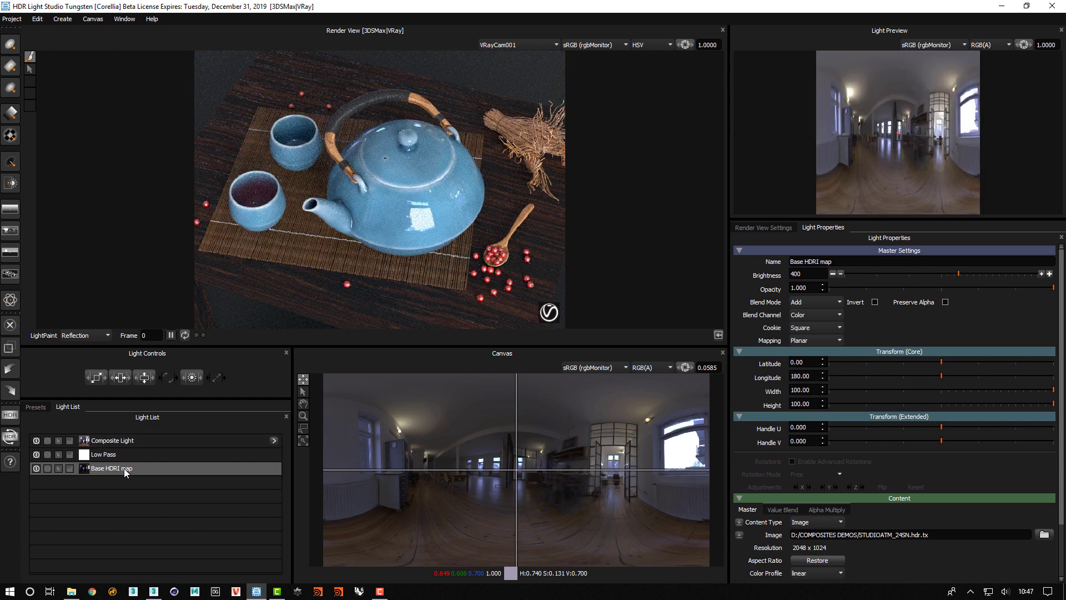
pyautogui.click(116, 454)
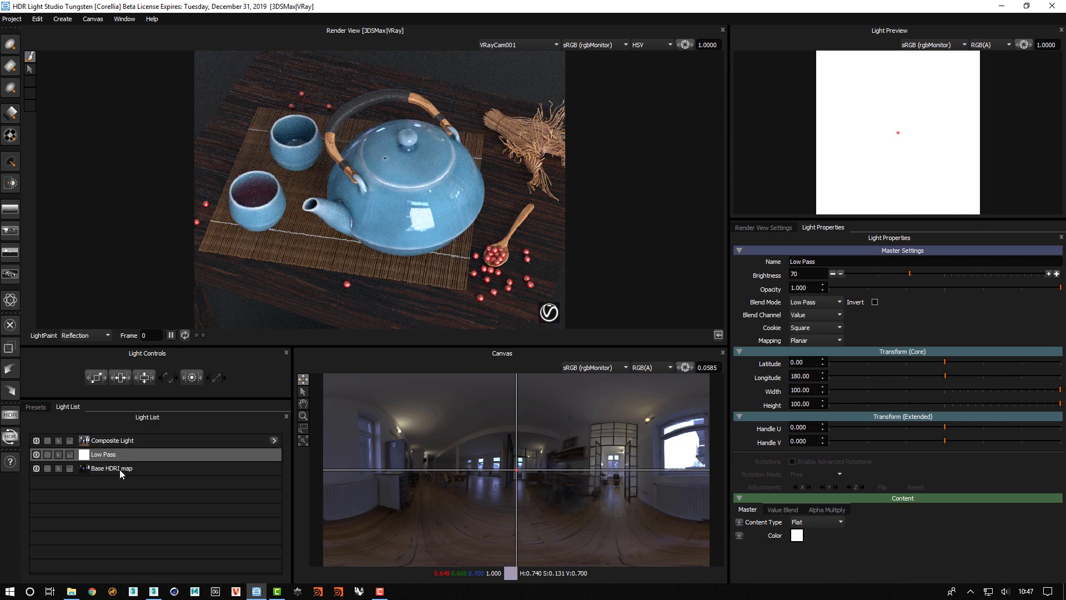
# Inside the Composite Light, move Base HDRI map below the gradient layer and rename the gradient 'Subtract'
pyautogui.click(118, 442)
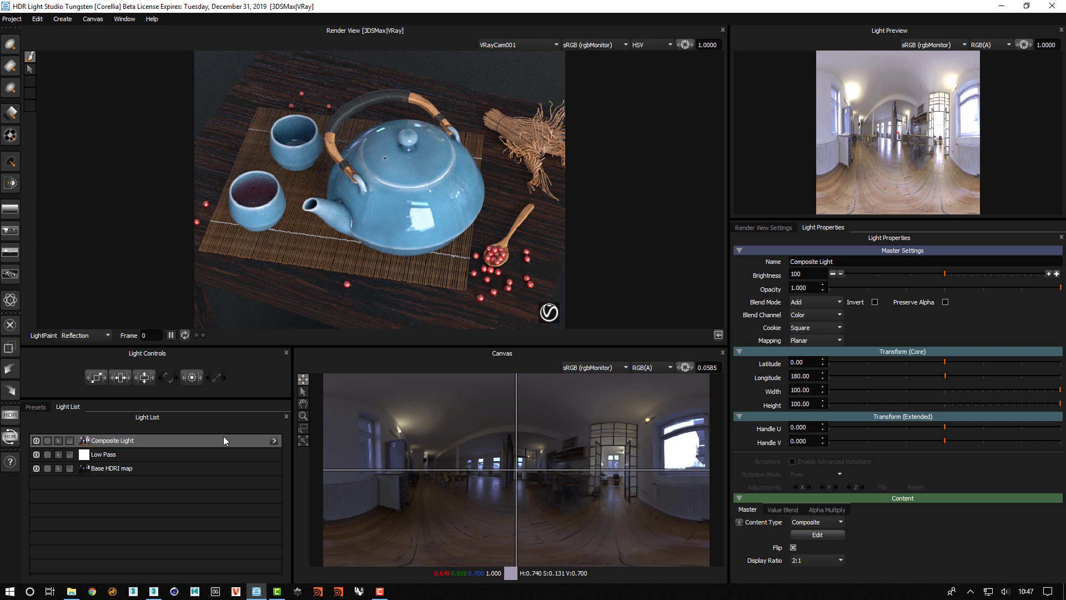
pyautogui.click(273, 441)
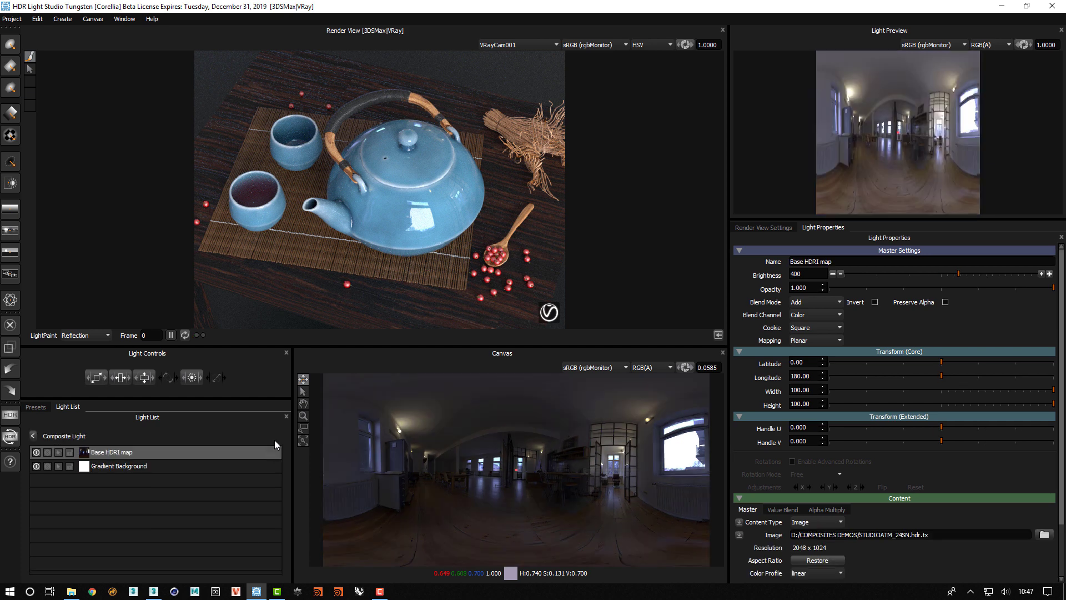
pyautogui.moveTo(124, 447); pyautogui.dragTo(121, 478)
pyautogui.click(128, 451)
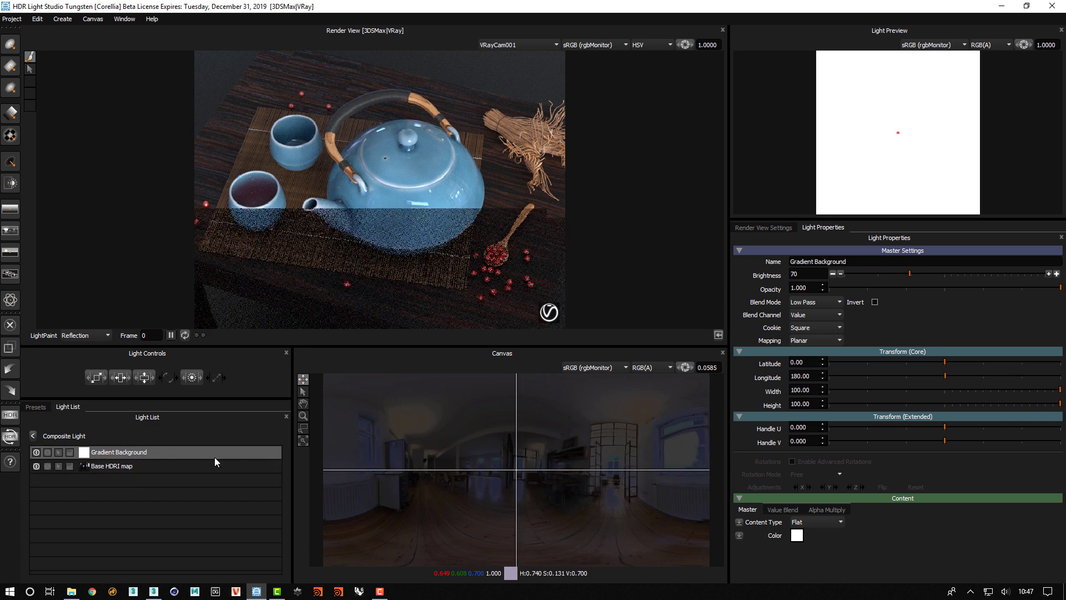
pyautogui.doubleClick(108, 451)
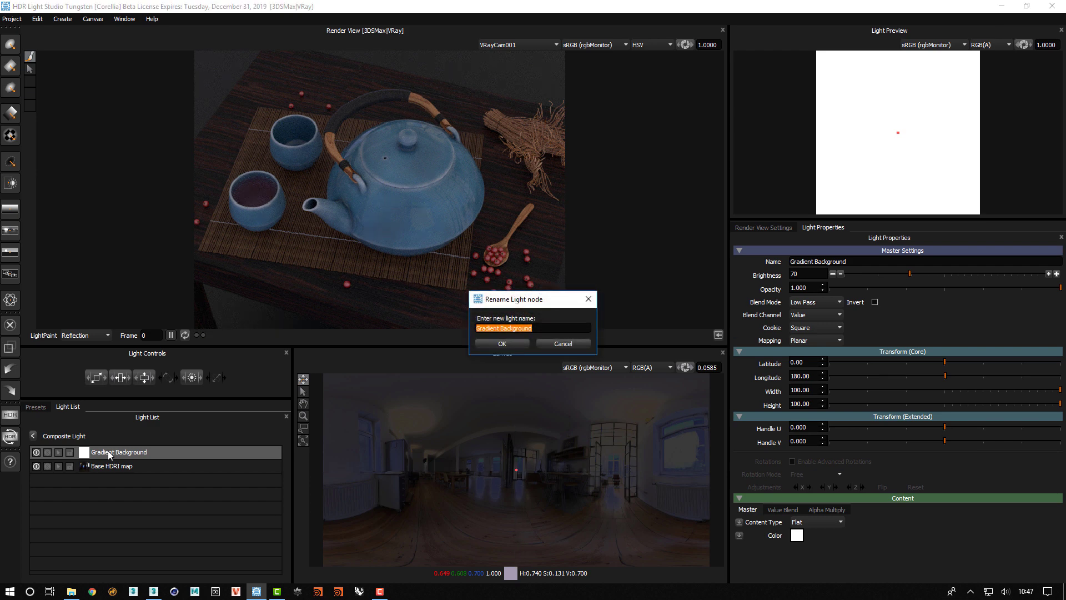
pyautogui.write('Subtract')
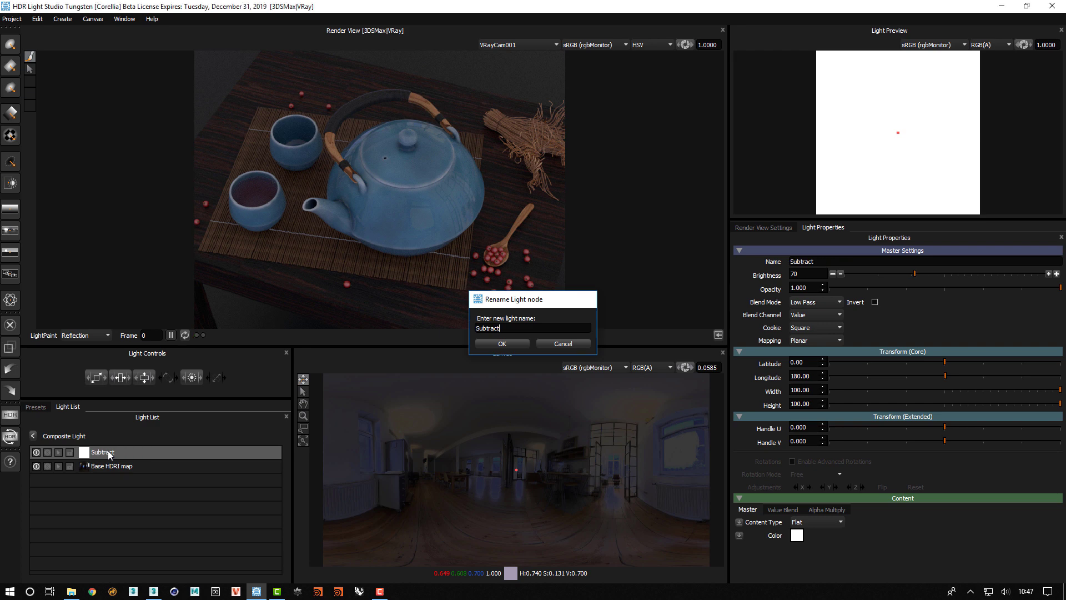
pyautogui.press('Return')
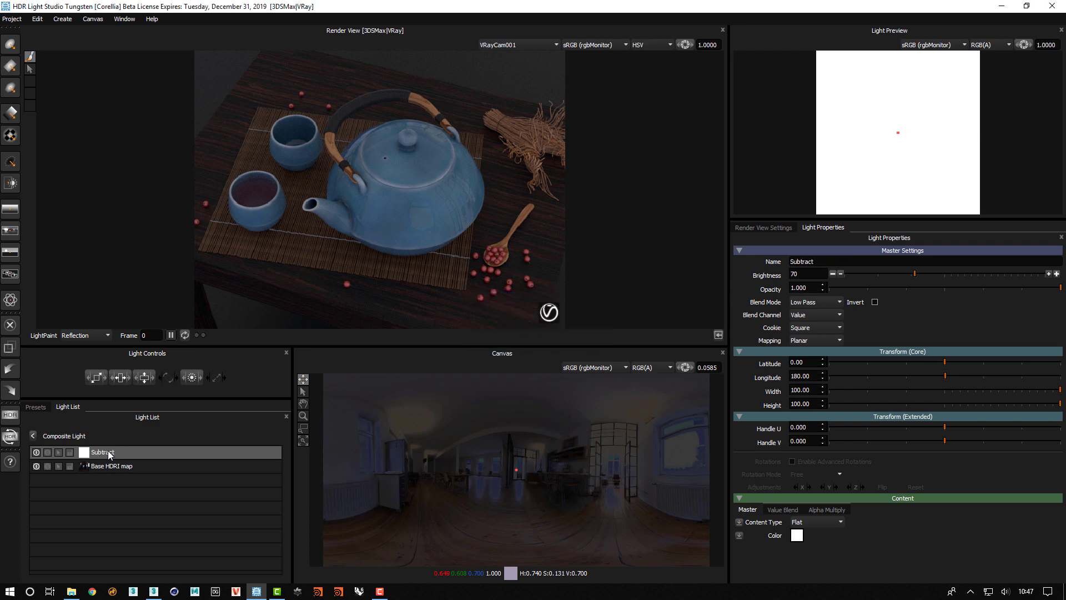
# Set Subtract to Add blend mode with Invert on, blending on Value after comparing with Color
pyautogui.click(816, 302)
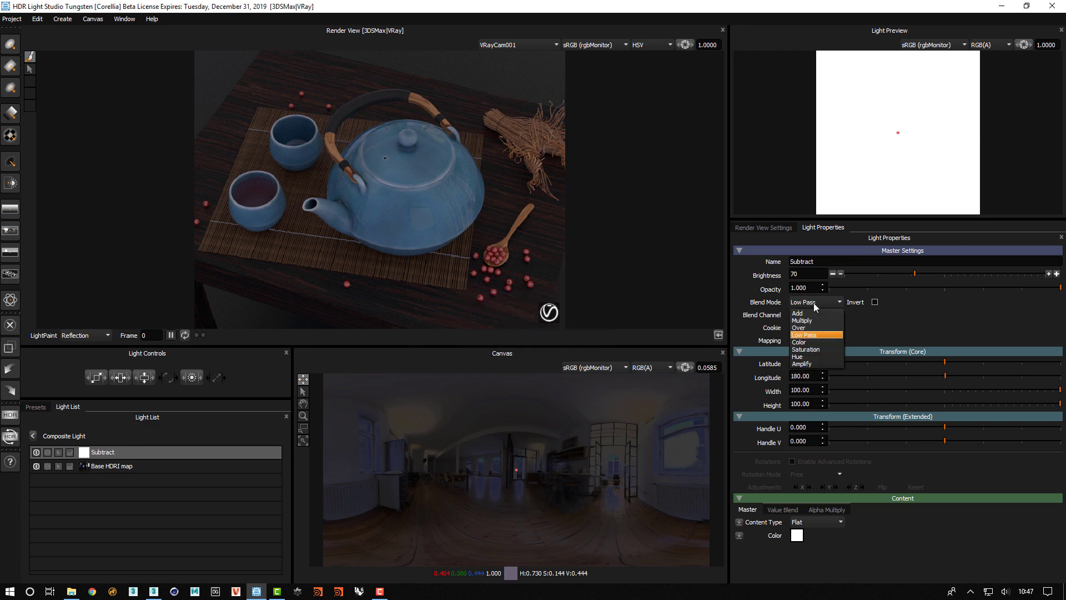
pyautogui.click(810, 313)
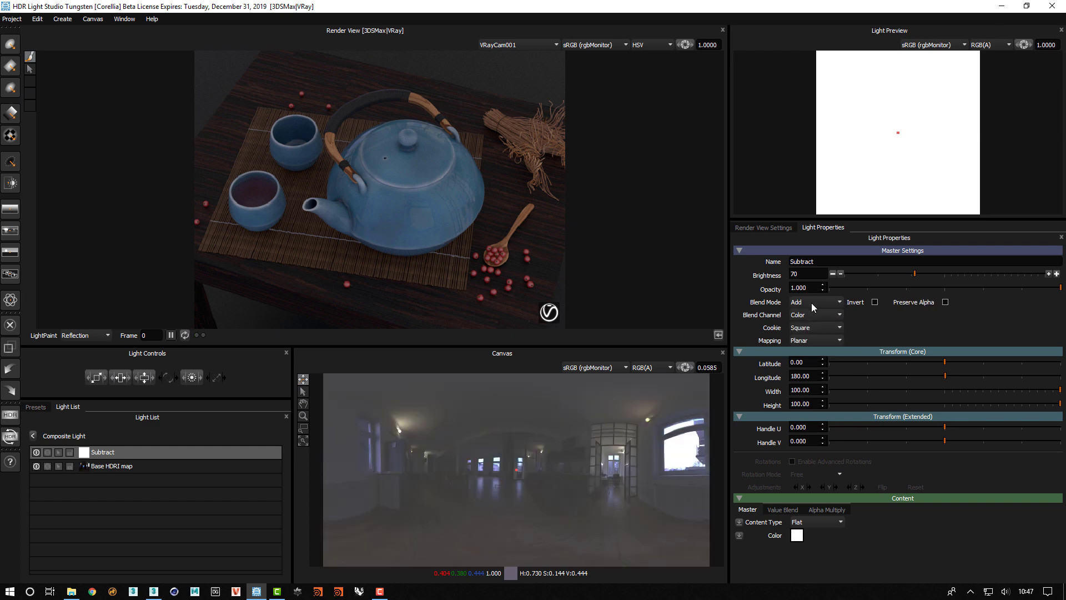
pyautogui.click(875, 302)
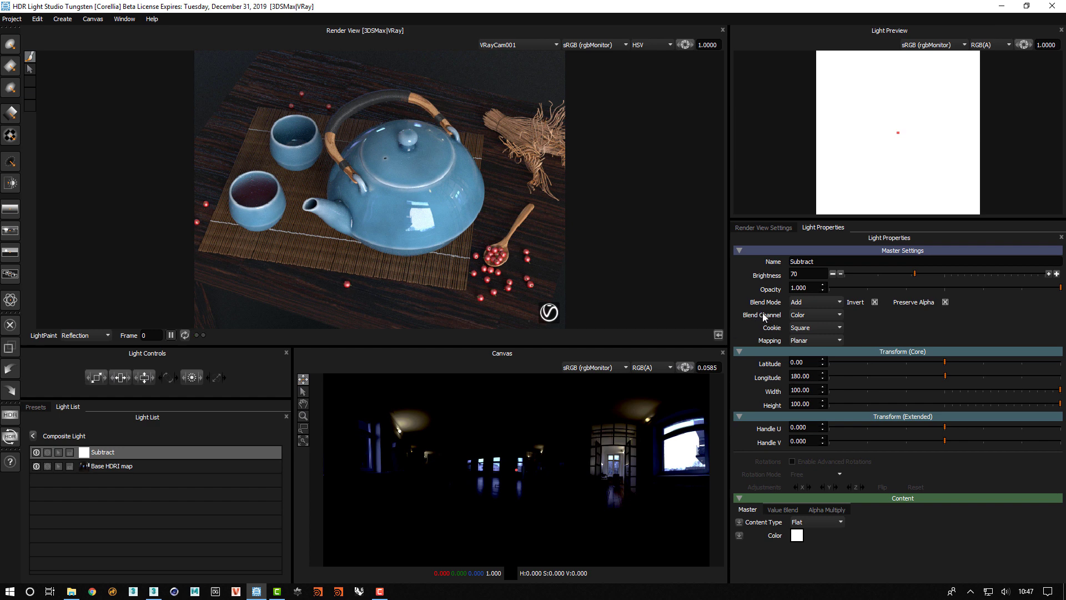
pyautogui.click(806, 316)
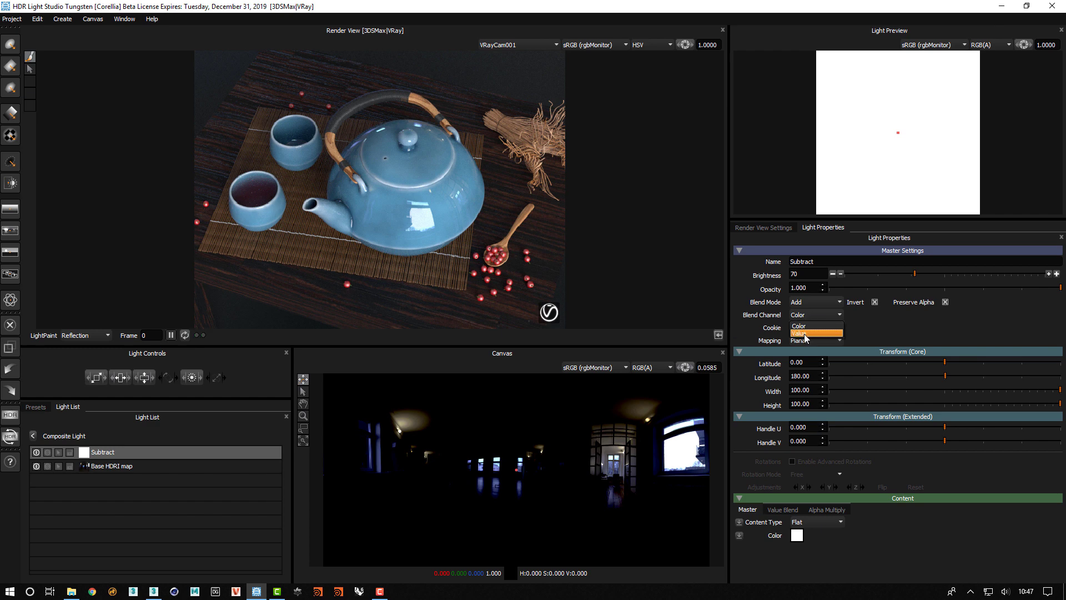
pyautogui.click(805, 334)
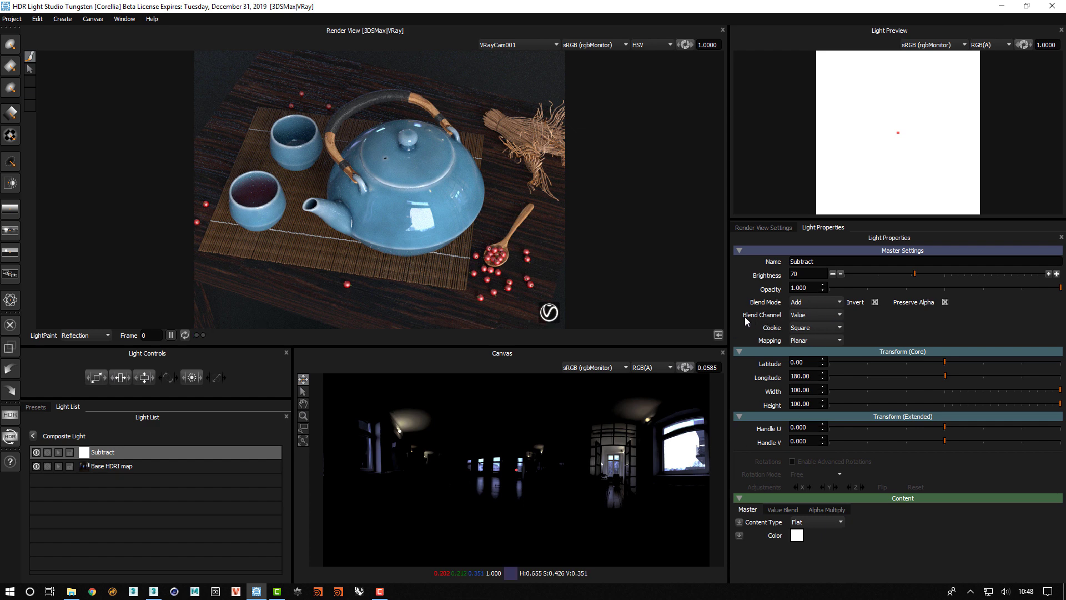
pyautogui.click(832, 317)
pyautogui.click(814, 327)
pyautogui.click(814, 312)
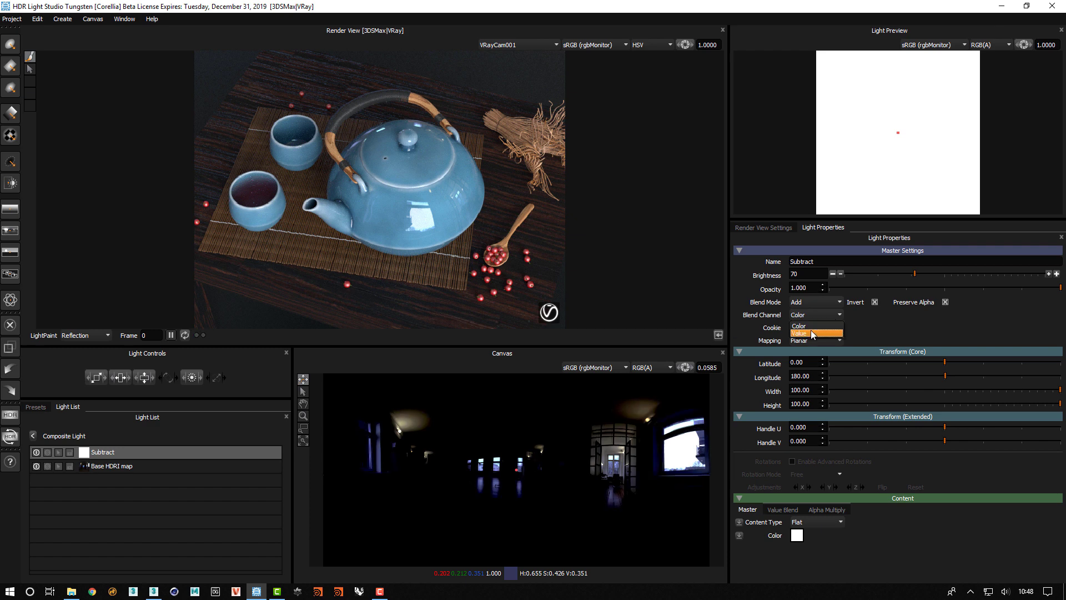
pyautogui.click(814, 333)
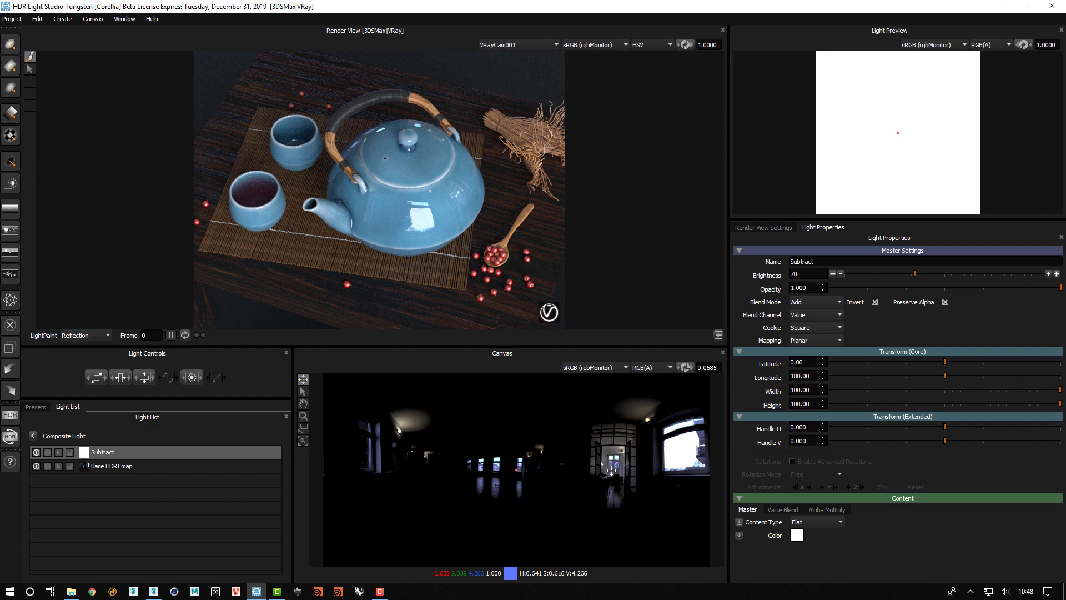
pyautogui.click(34, 437)
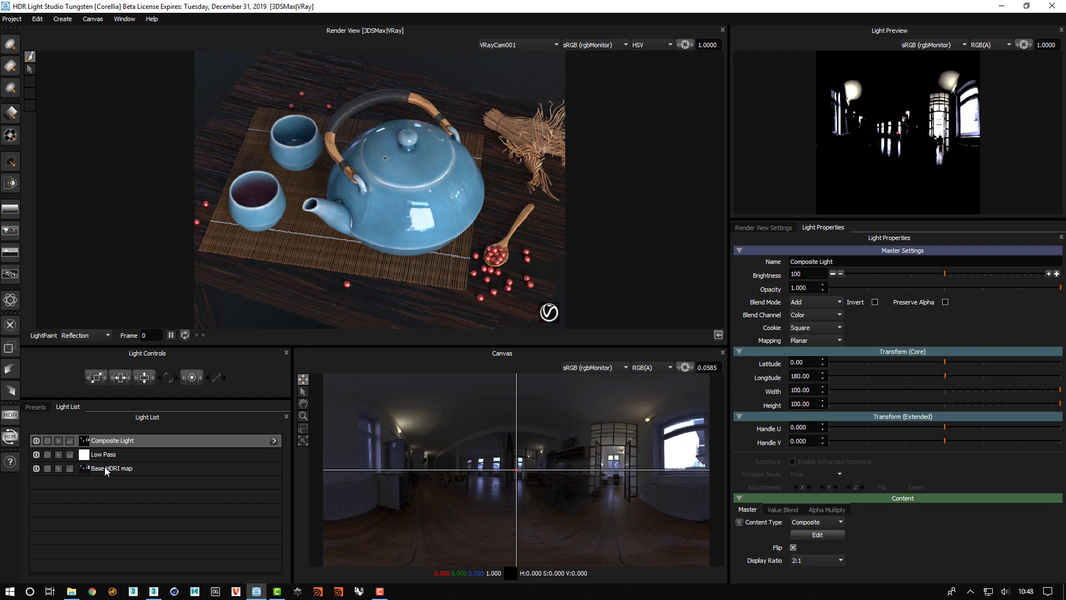
pyautogui.click(47, 468)
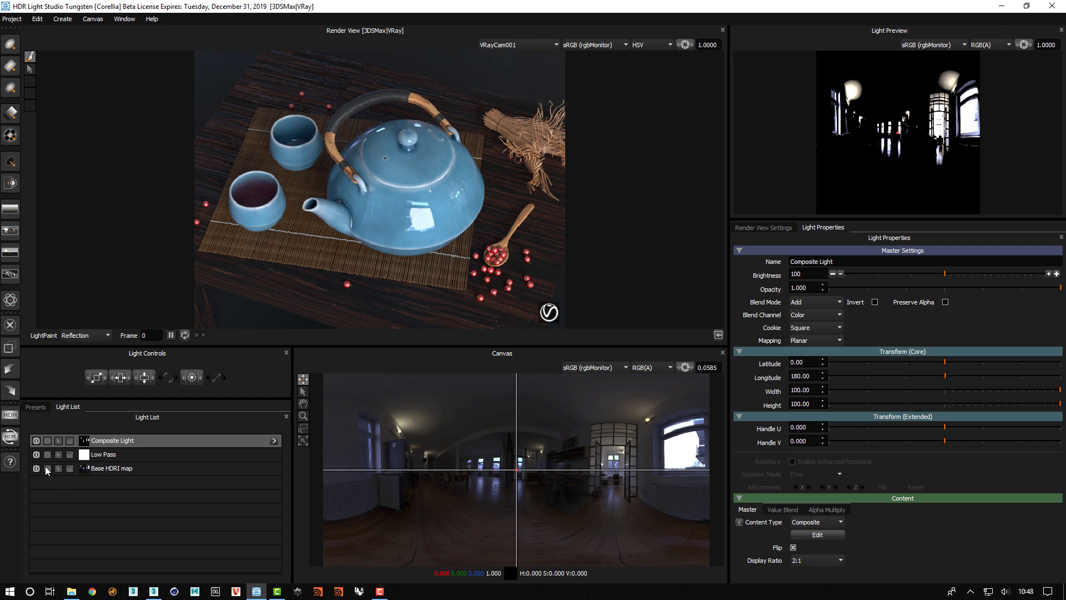
pyautogui.click(113, 468)
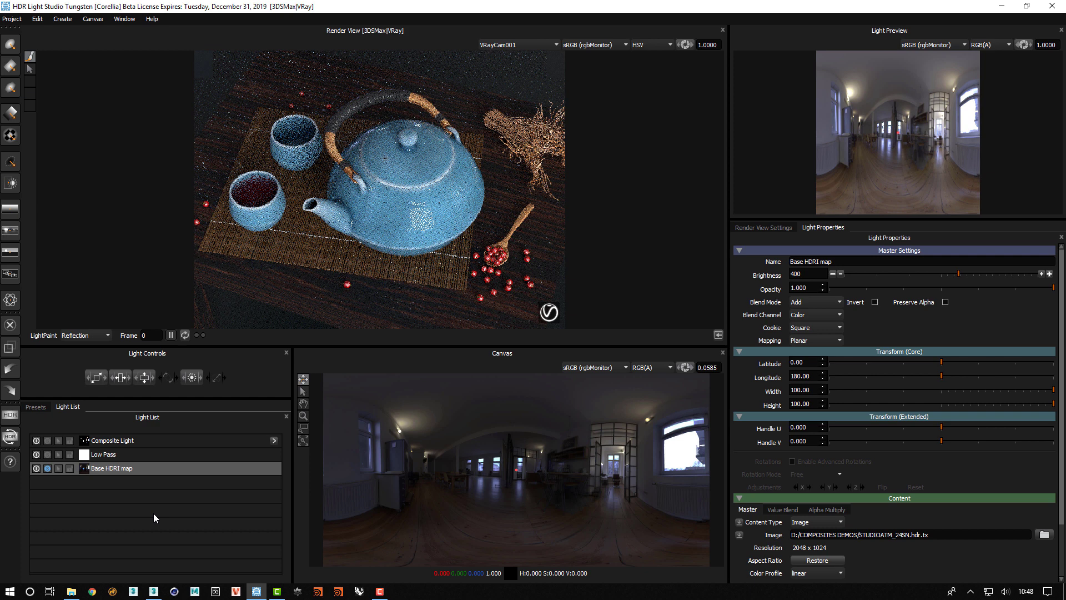
pyautogui.click(48, 468)
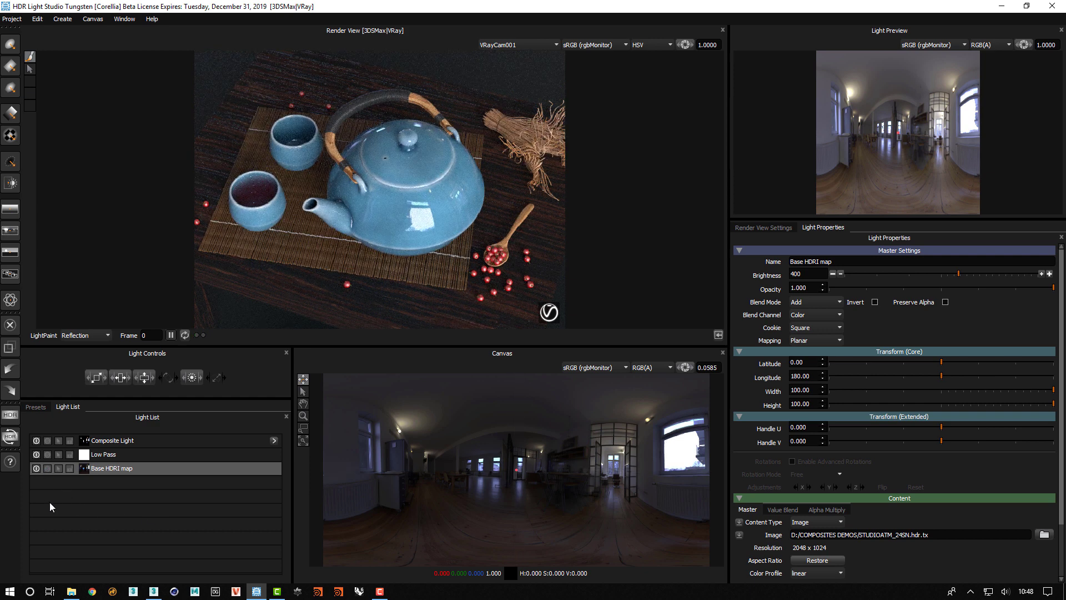
pyautogui.click(106, 441)
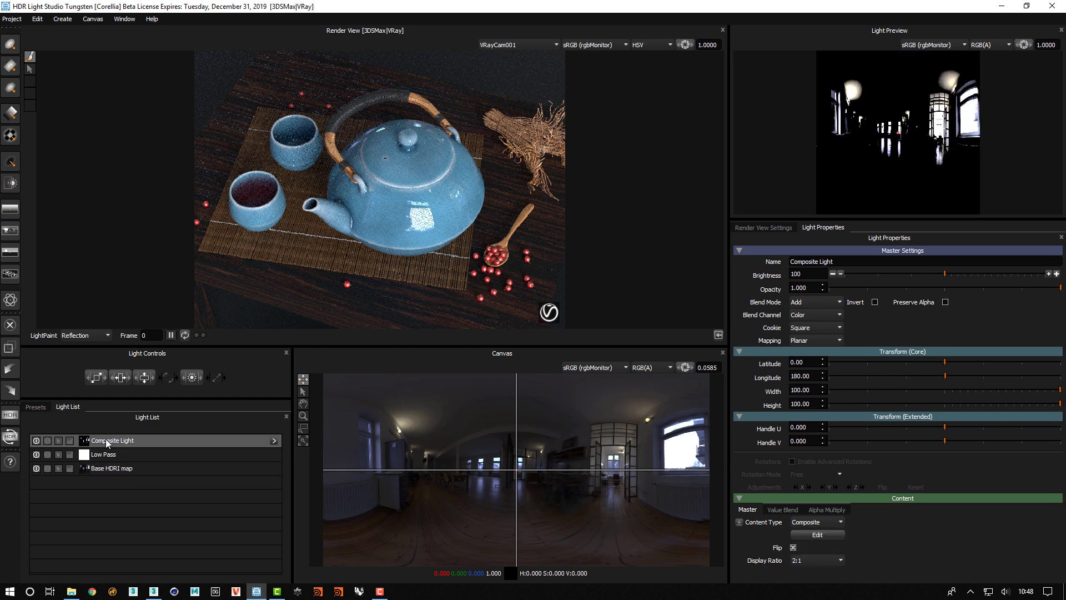
pyautogui.click(274, 440)
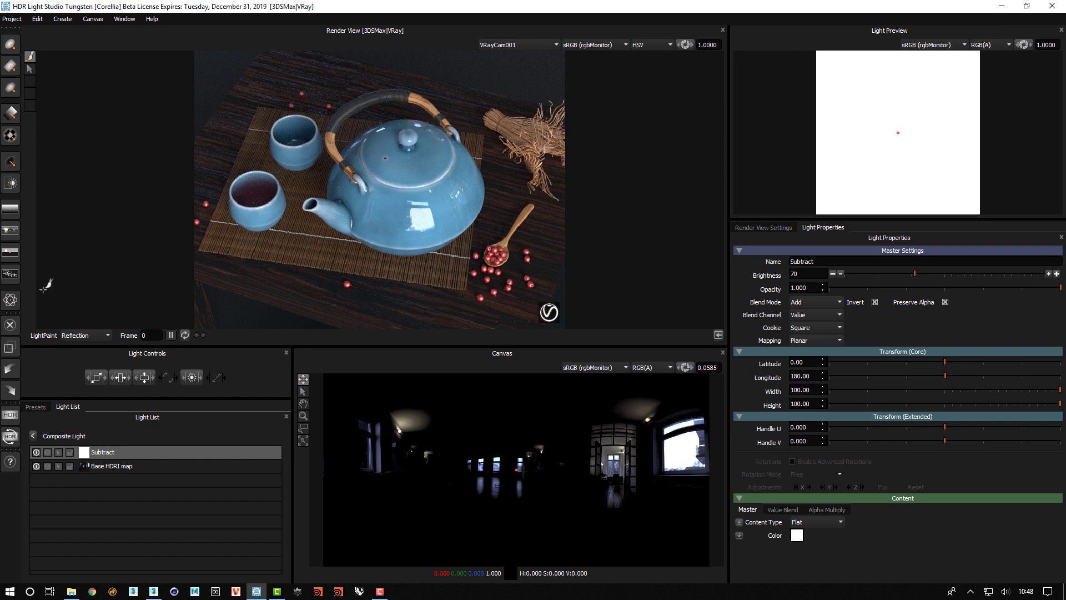
# Add a new light to the composite with a Flat content type
pyautogui.click(11, 208)
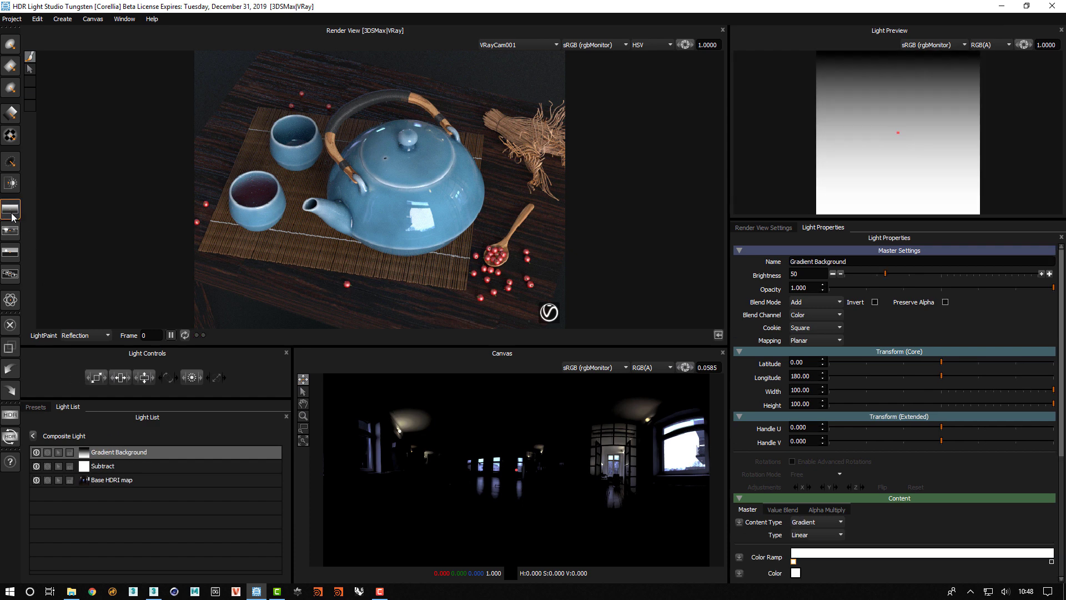
pyautogui.click(813, 522)
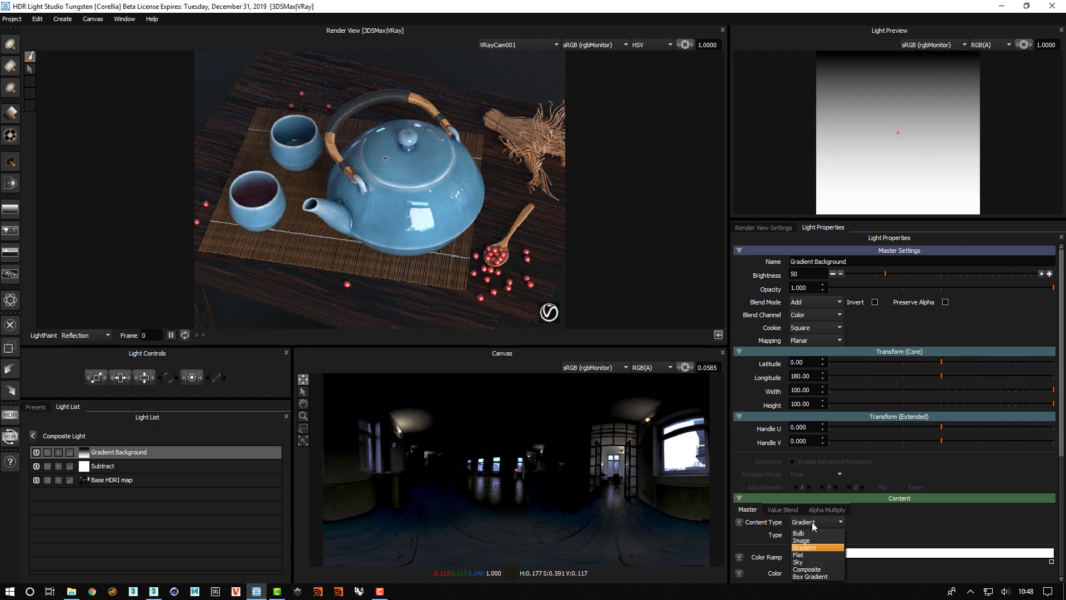
pyautogui.click(800, 554)
# Blend the flat light Over and size it 37.99 by 85.07 as a tall box on the right
pyautogui.click(913, 389)
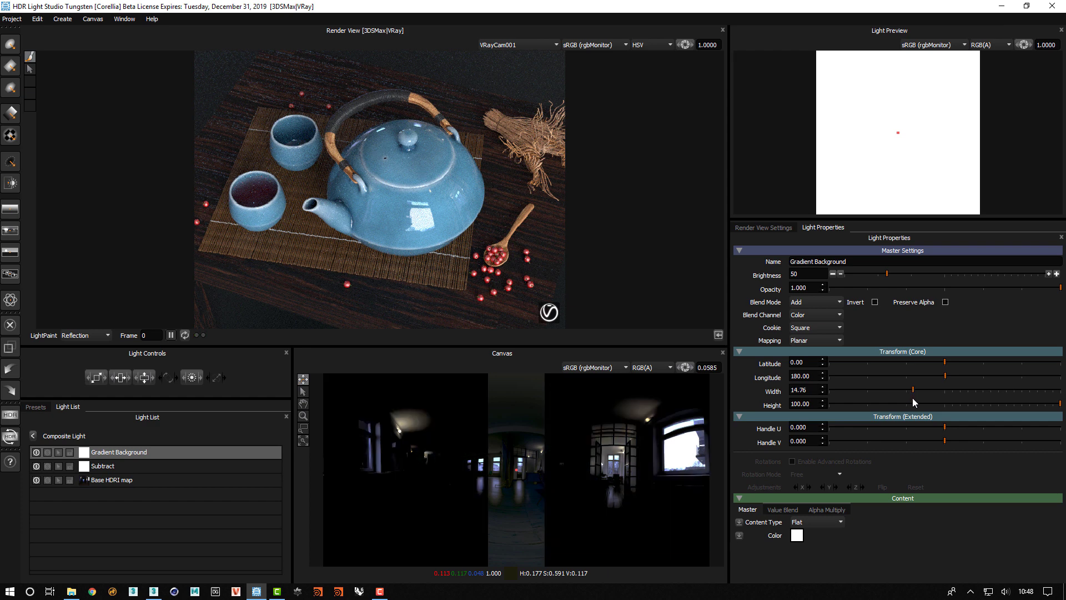
pyautogui.moveTo(910, 401); pyautogui.dragTo(922, 402)
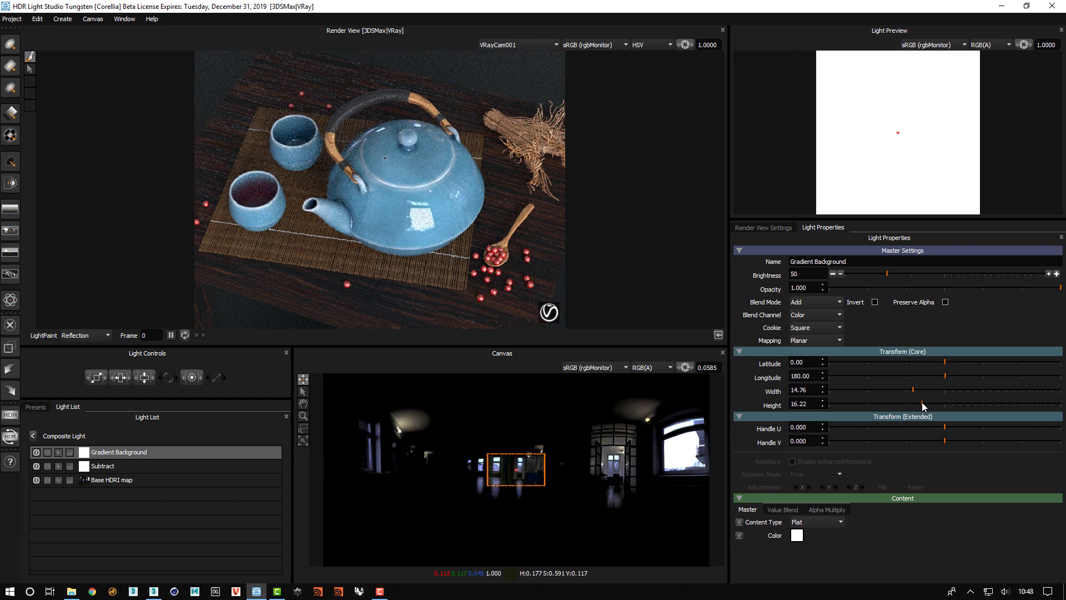
pyautogui.click(813, 300)
pyautogui.click(803, 328)
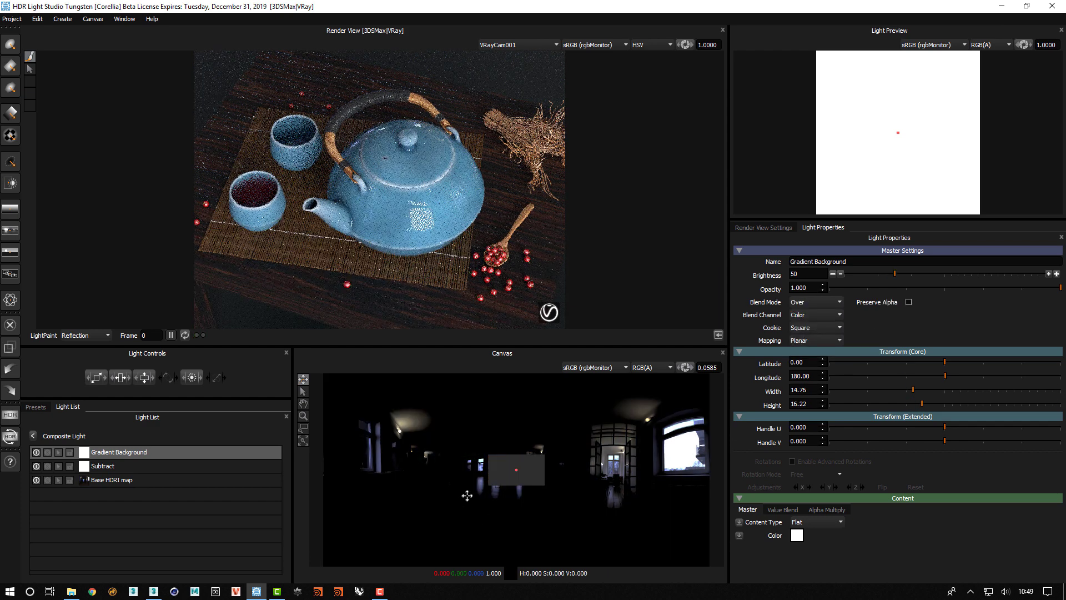
pyautogui.moveTo(524, 468); pyautogui.dragTo(655, 459)
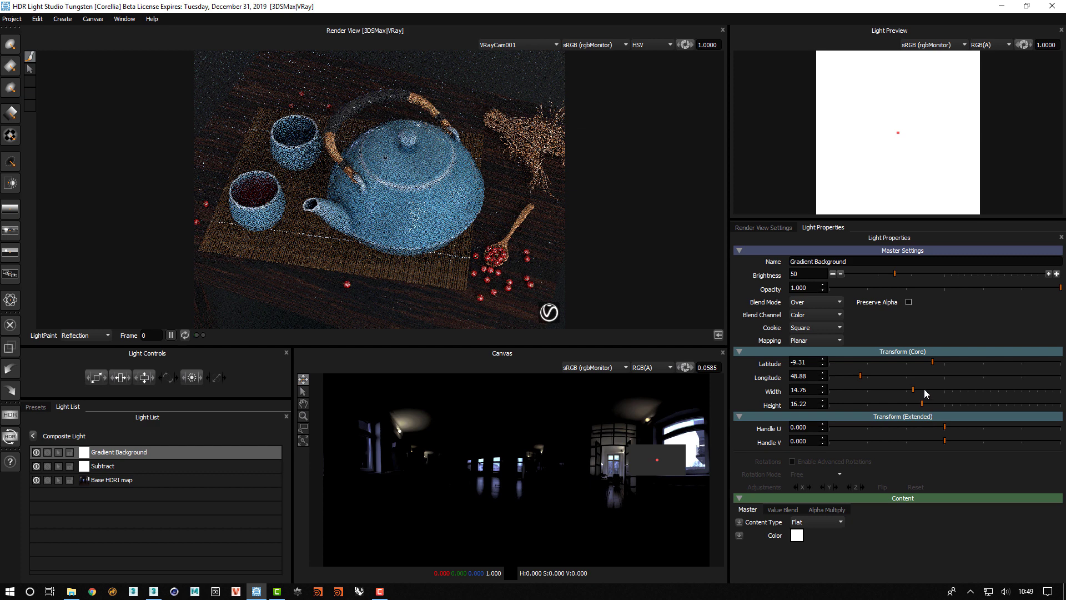
pyautogui.moveTo(915, 392); pyautogui.dragTo(1039, 411)
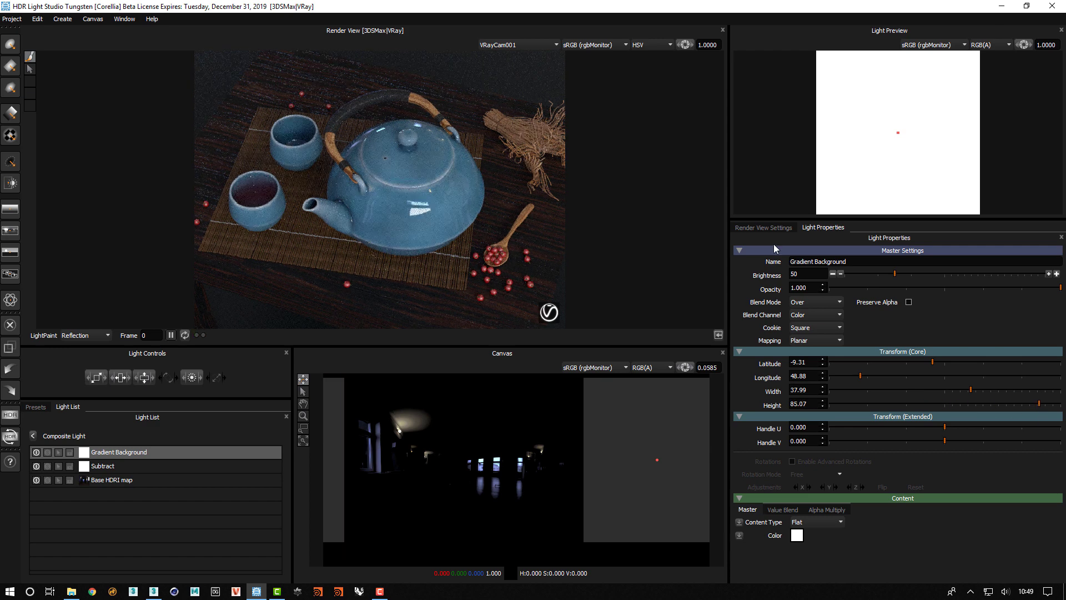
# Set the light's brightness to 100 and its blend mode to Multiply
pyautogui.doubleClick(798, 274)
pyautogui.write('100')
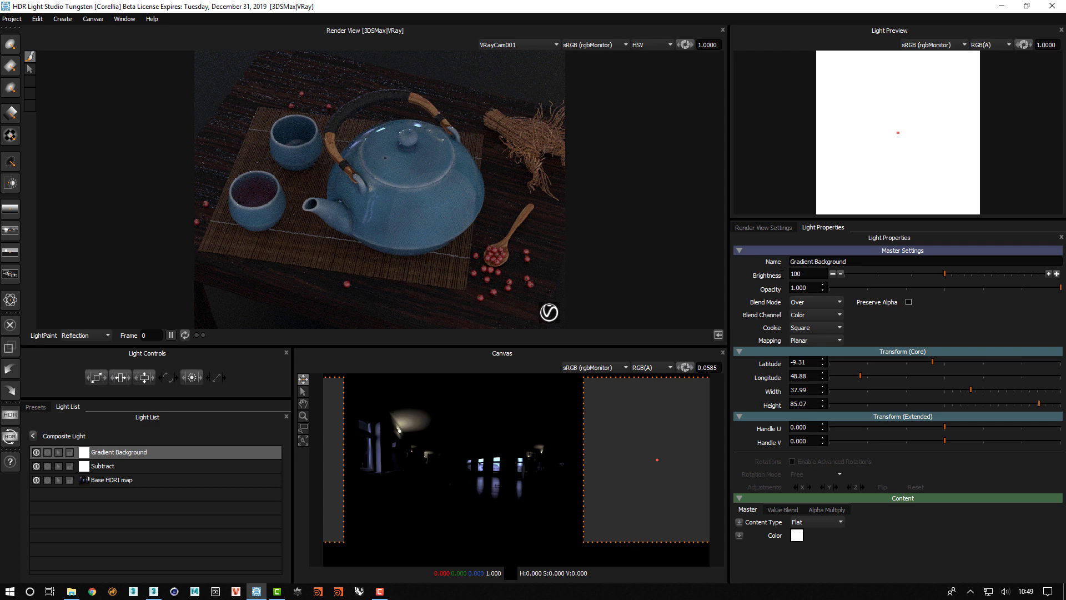
pyautogui.press('Return')
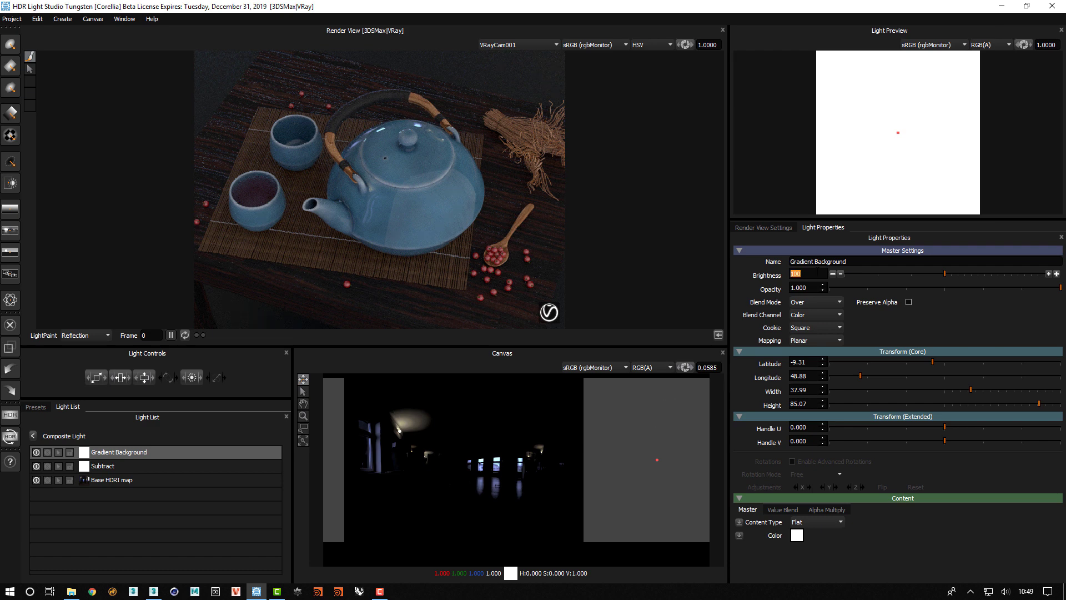
pyautogui.click(805, 274)
pyautogui.click(804, 302)
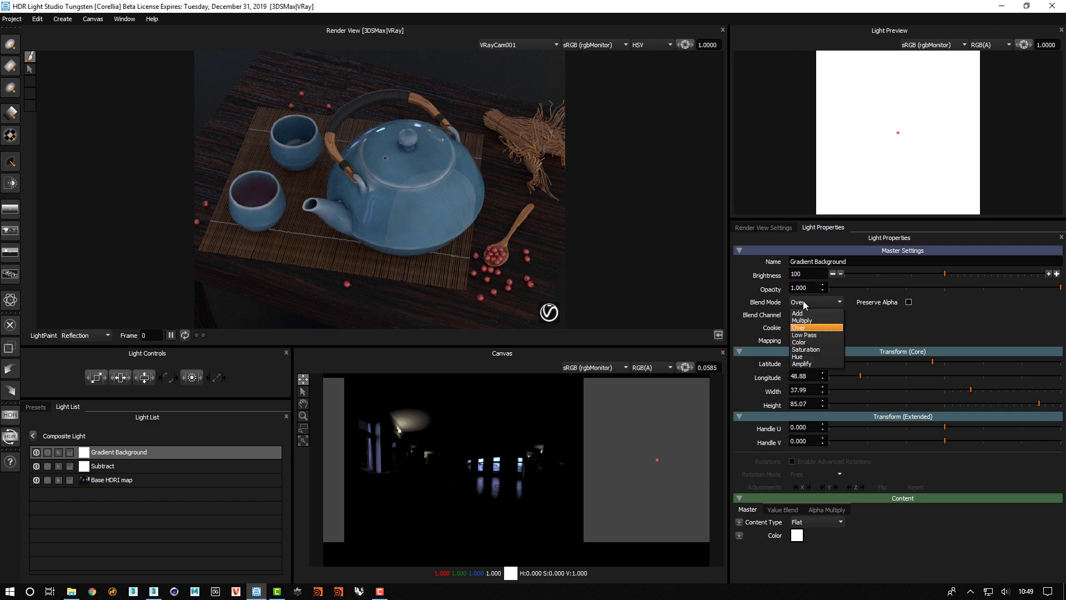
pyautogui.click(802, 320)
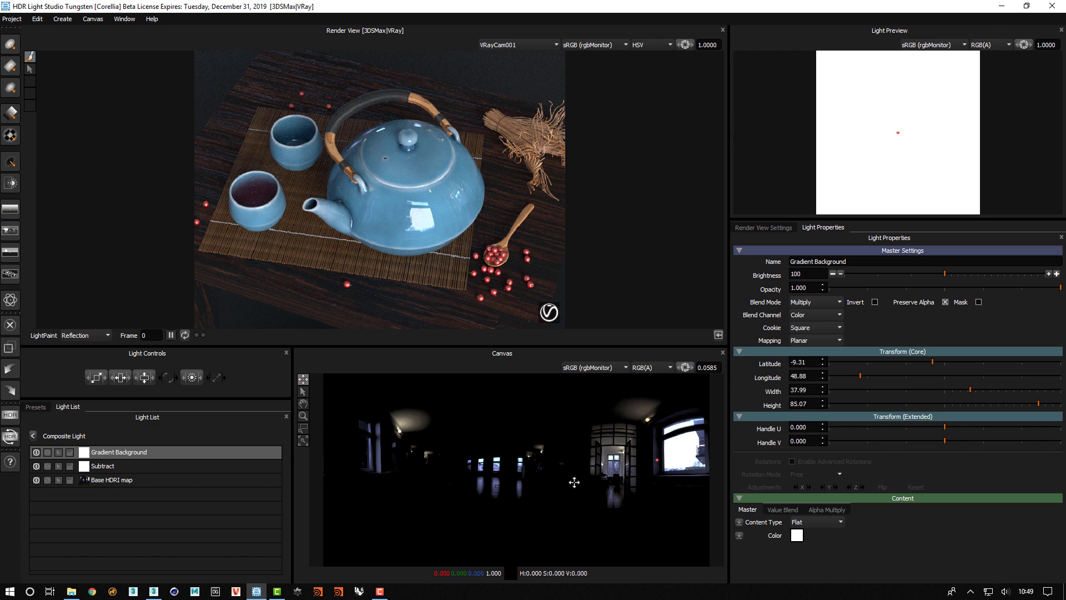
# Enable Mask, centre it on the right-hand windows, and rename the light 'Mask'
pyautogui.click(979, 302)
pyautogui.click(655, 460)
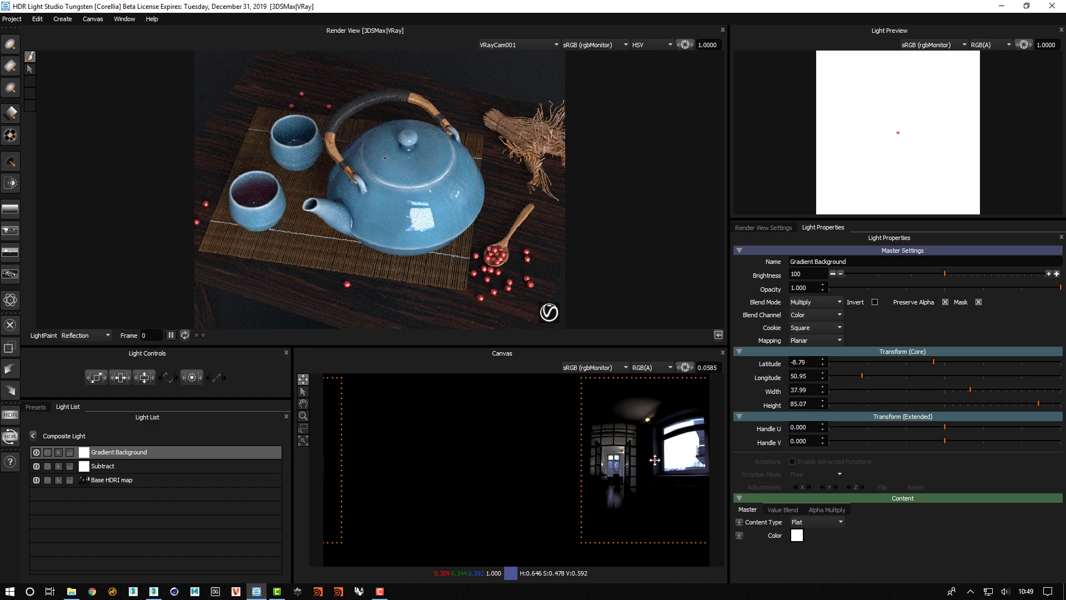
pyautogui.doubleClick(143, 452)
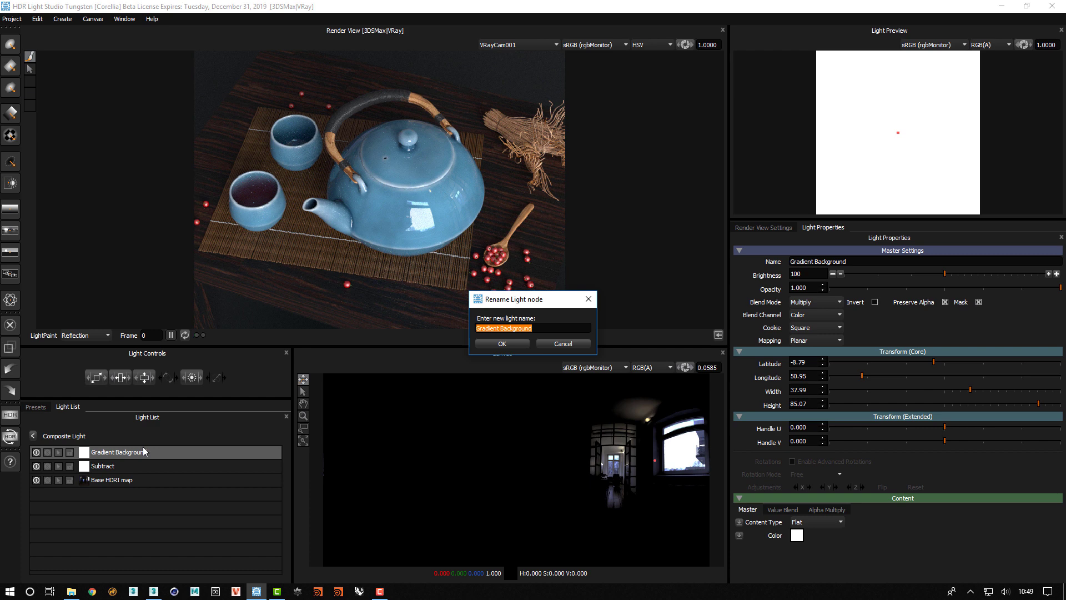
pyautogui.write('Mask')
pyautogui.press('Return')
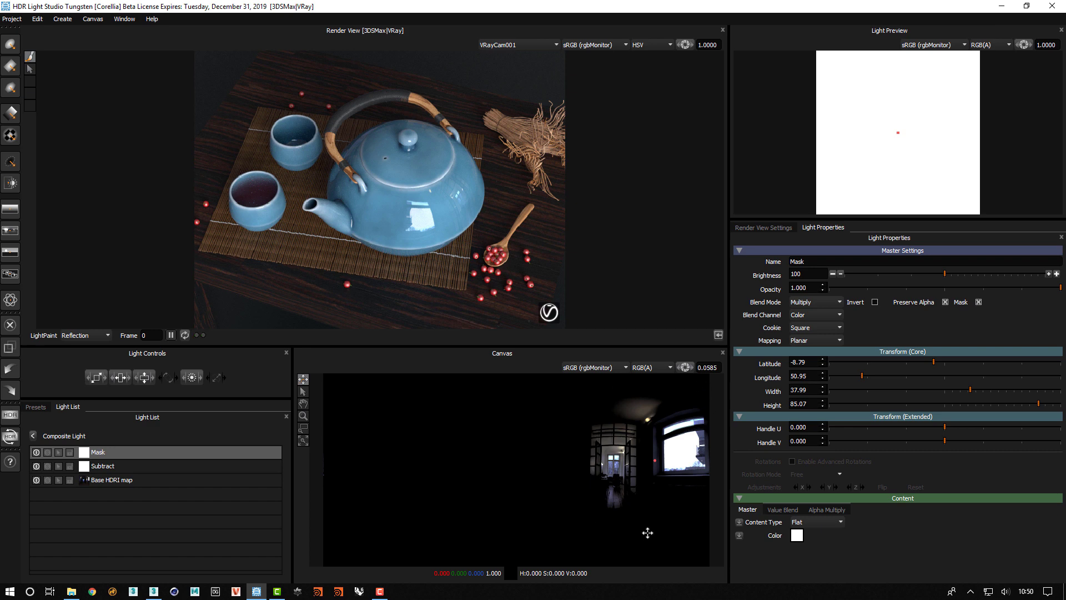
# Back at the top-level lights, rename the Composite Light to 'Region 1'
pyautogui.click(33, 436)
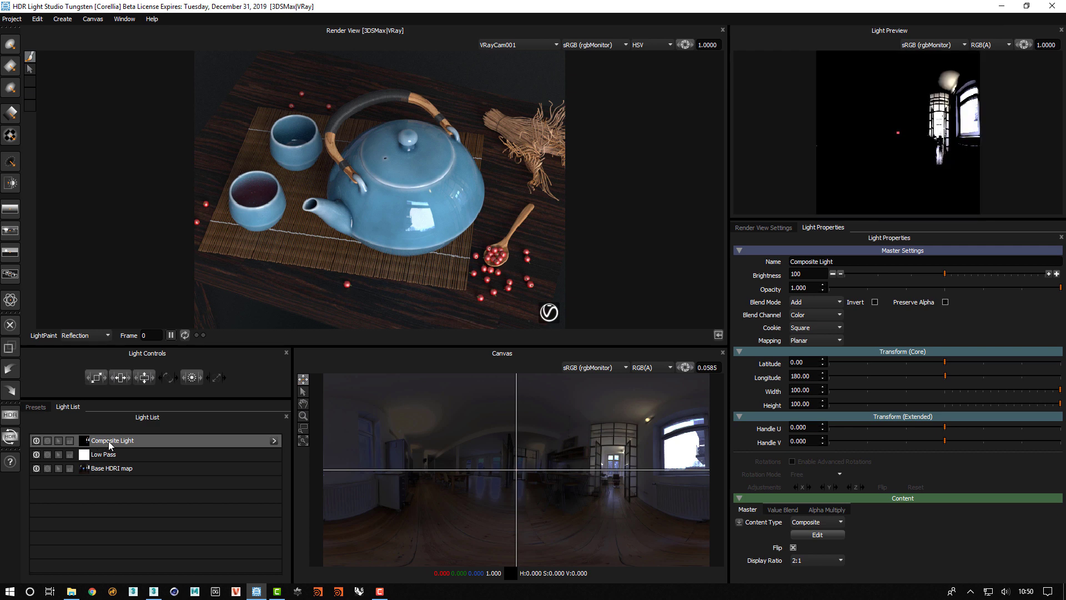
pyautogui.doubleClick(111, 442)
pyautogui.write('Region 1')
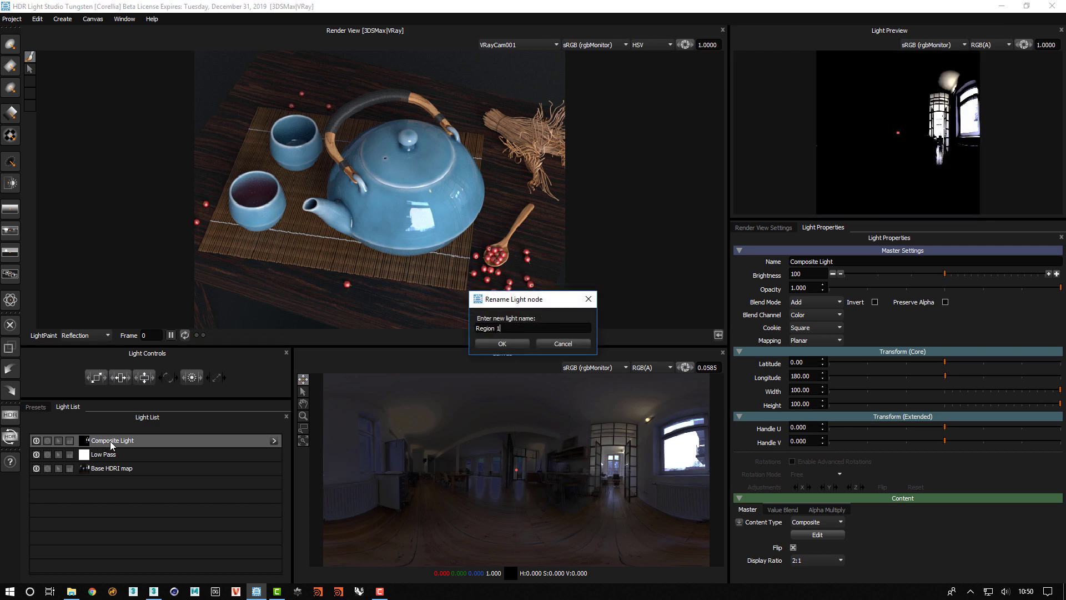
pyautogui.press('Return')
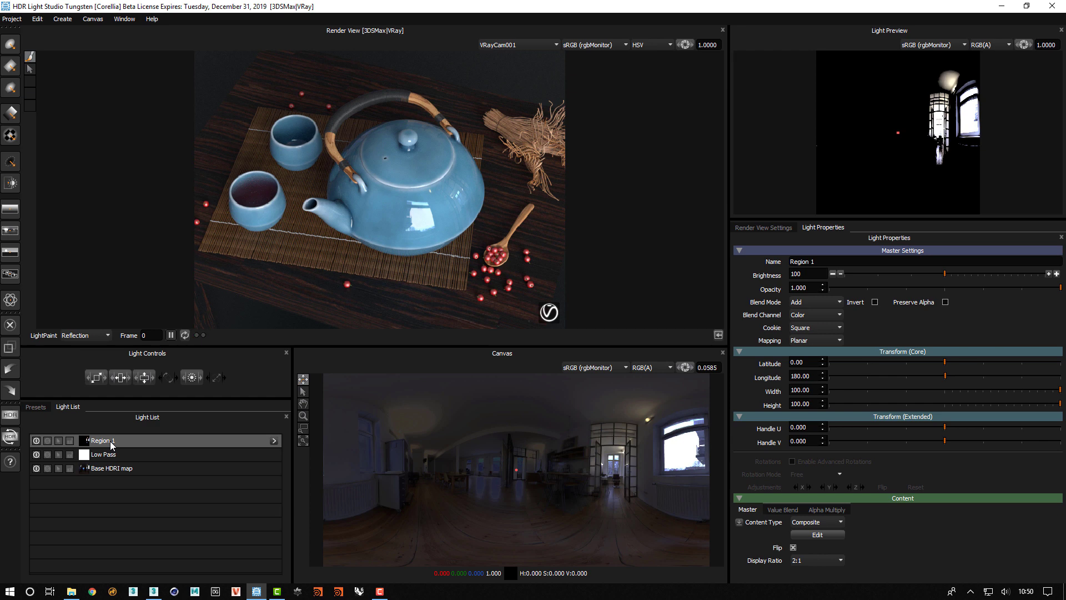
# Duplicate Region 1 twice as Region 2 and Region 3, then open Region 2's layers
pyautogui.click(109, 443)
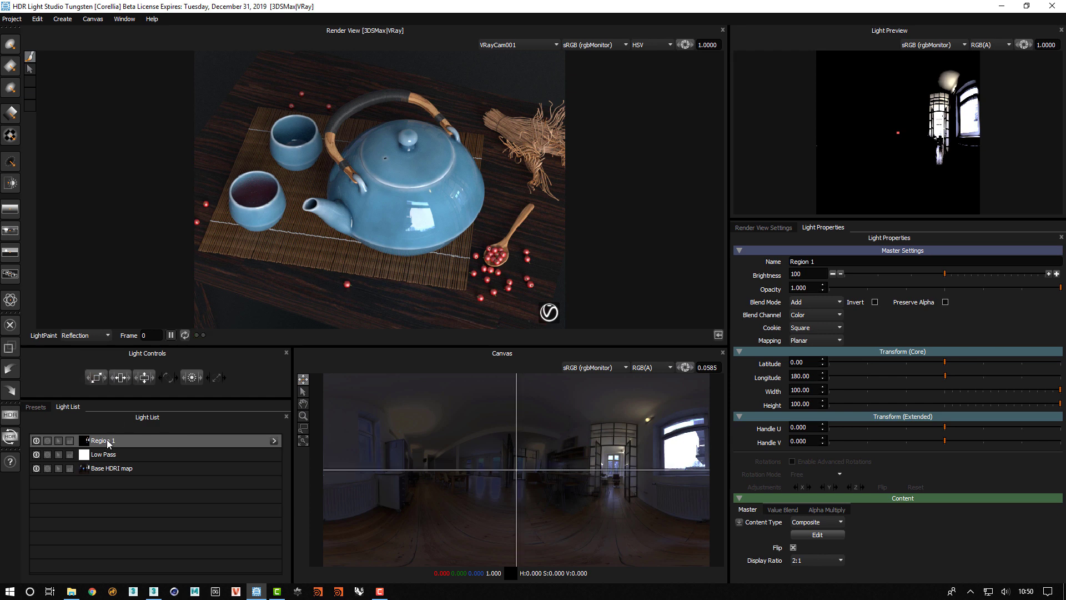
pyautogui.rightClick(109, 442)
pyautogui.click(128, 445)
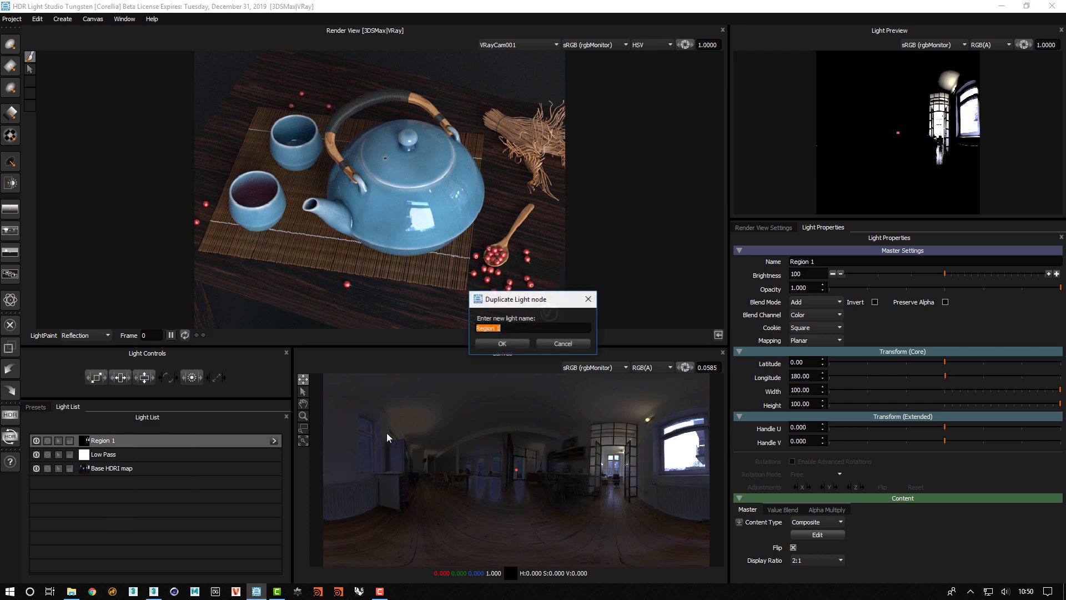
pyautogui.click(507, 331)
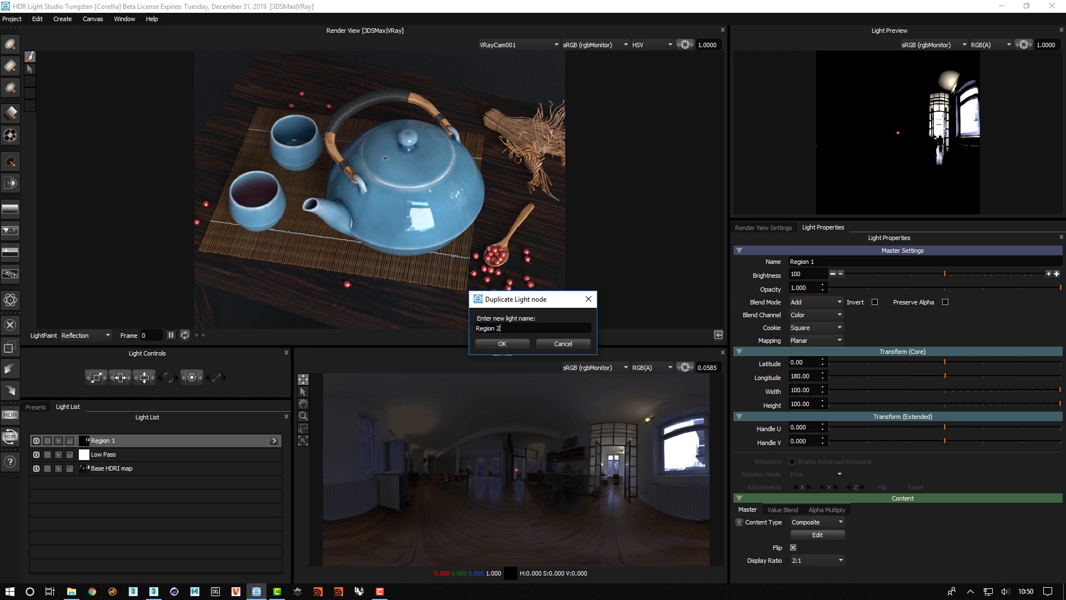
pyautogui.press('Return')
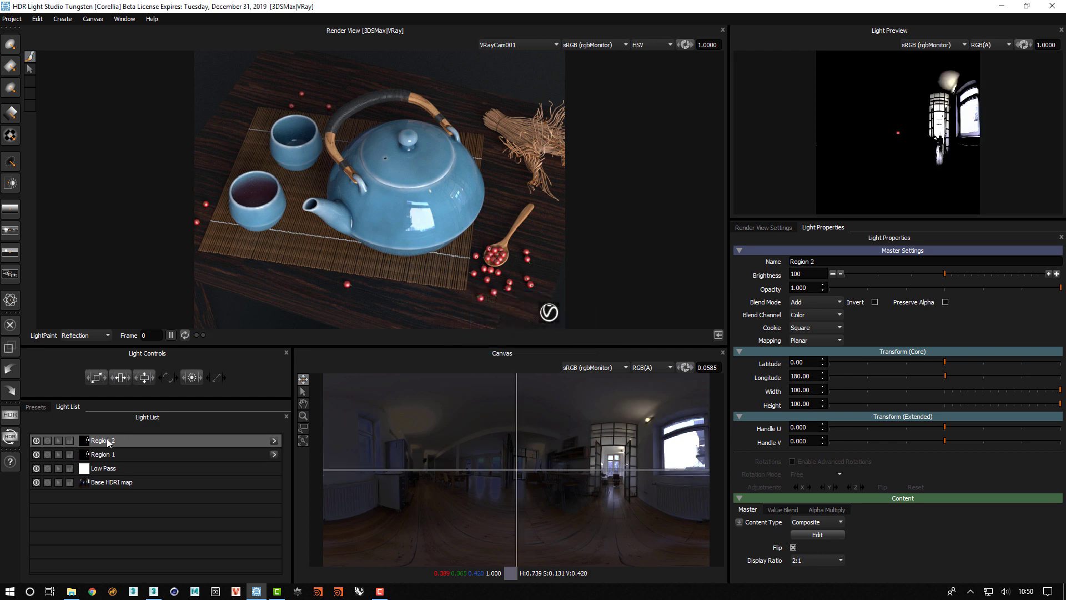
pyautogui.rightClick(107, 439)
pyautogui.click(127, 445)
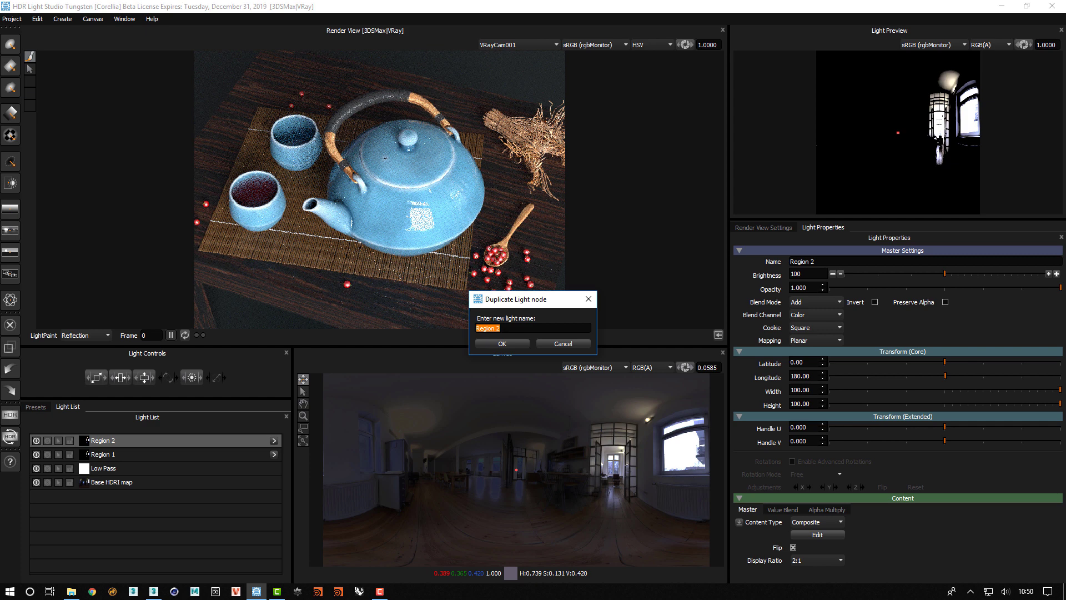
pyautogui.click(499, 328)
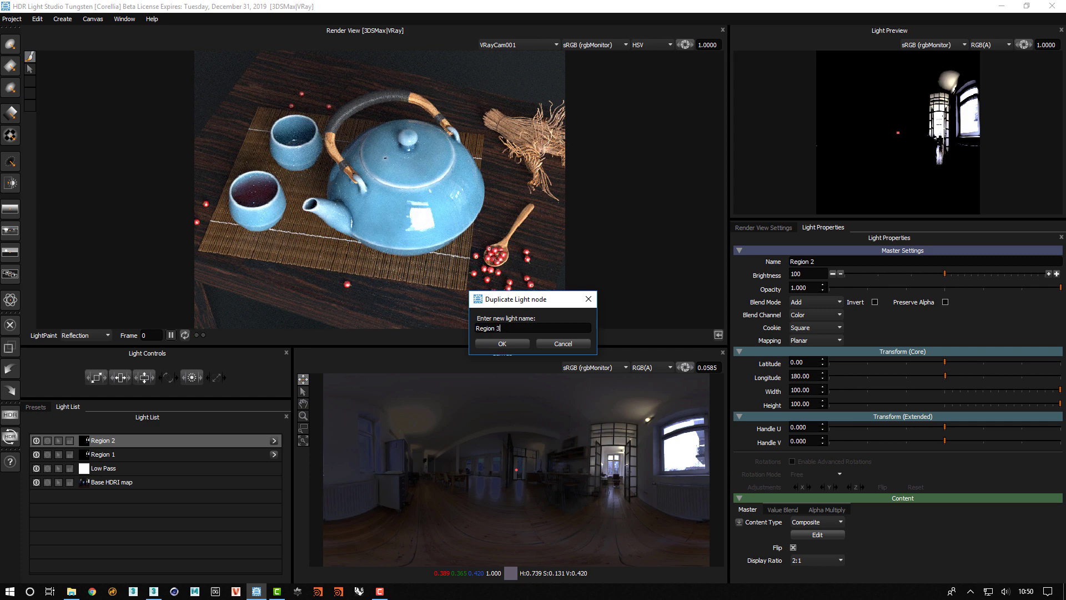
pyautogui.press('Return')
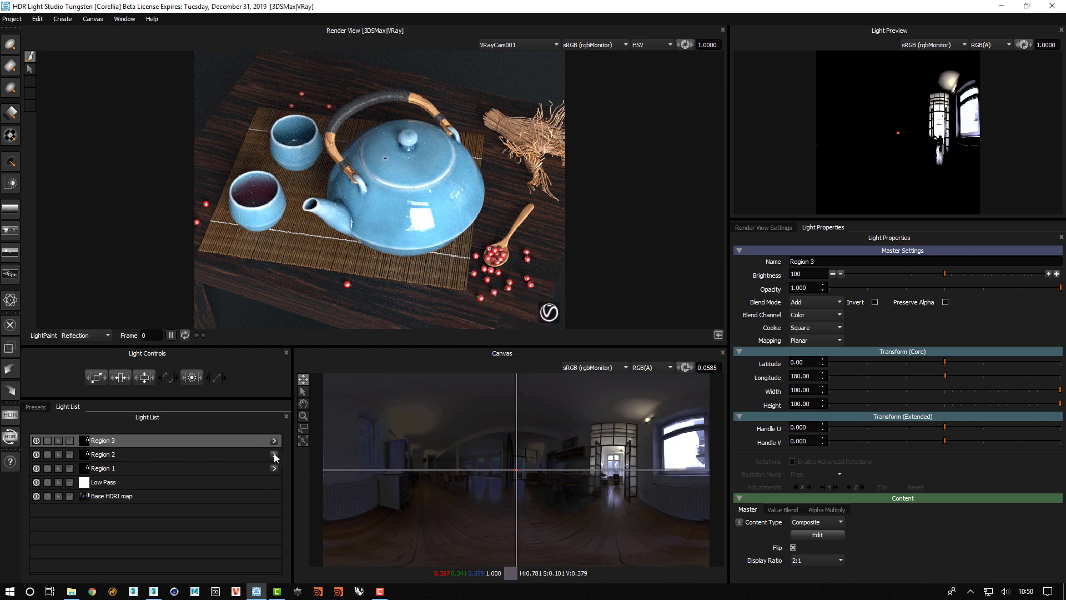
pyautogui.click(275, 456)
pyautogui.click(274, 455)
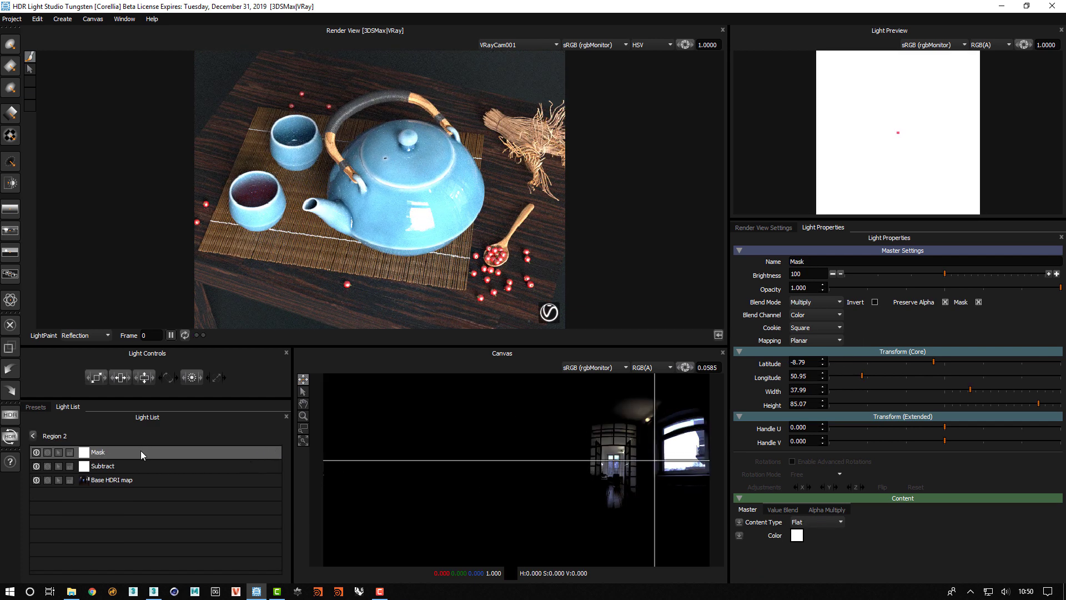
# Switch Region 2's mask to Over to see it as solid grey, and place it near the canvas centre
pyautogui.click(828, 302)
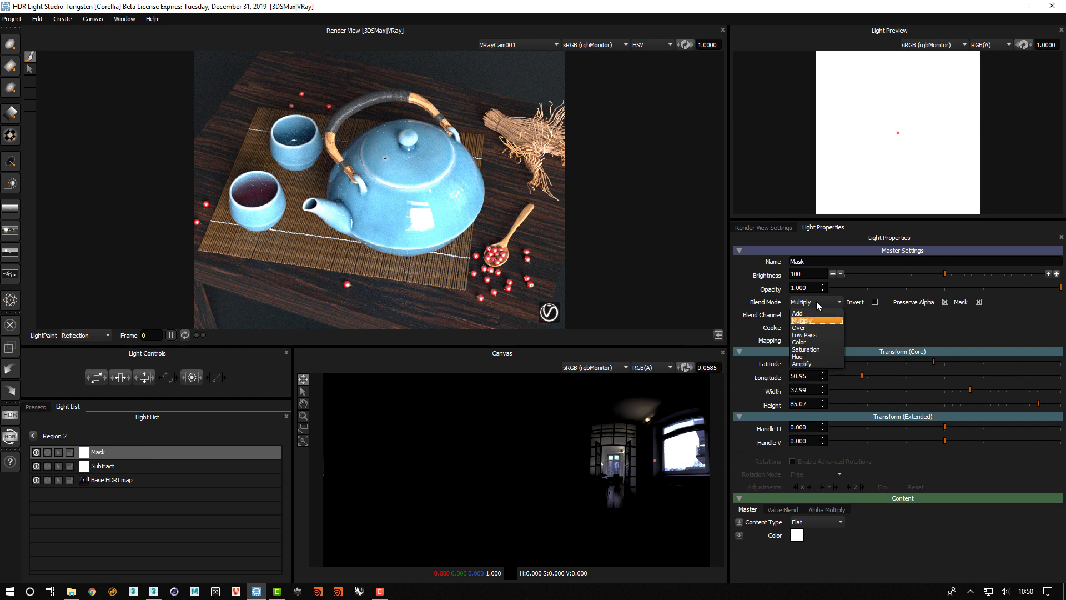
pyautogui.click(804, 328)
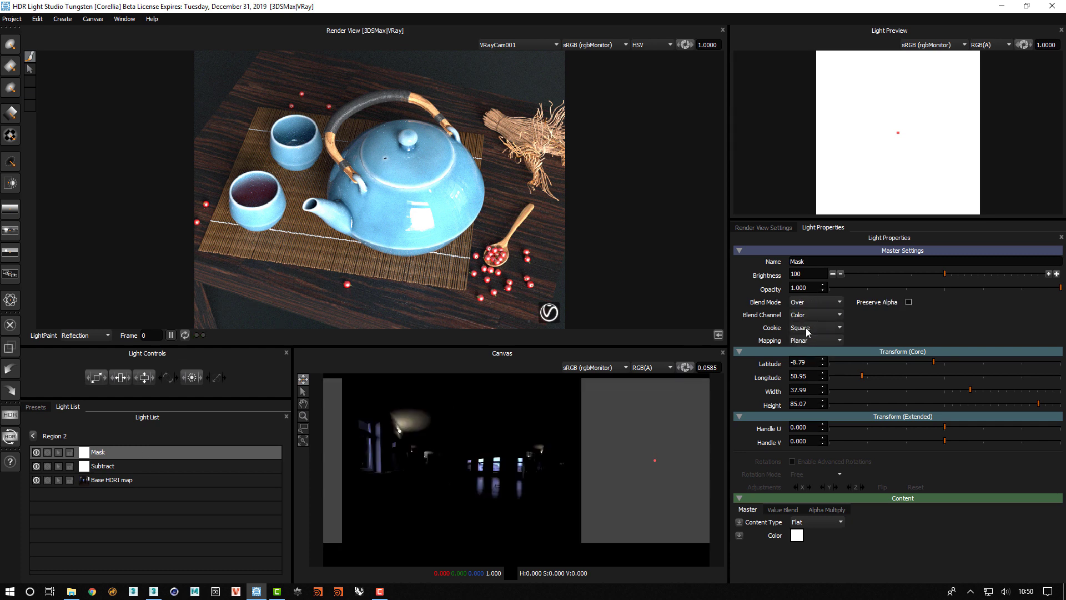
pyautogui.click(511, 463)
pyautogui.moveTo(511, 463); pyautogui.dragTo(509, 464)
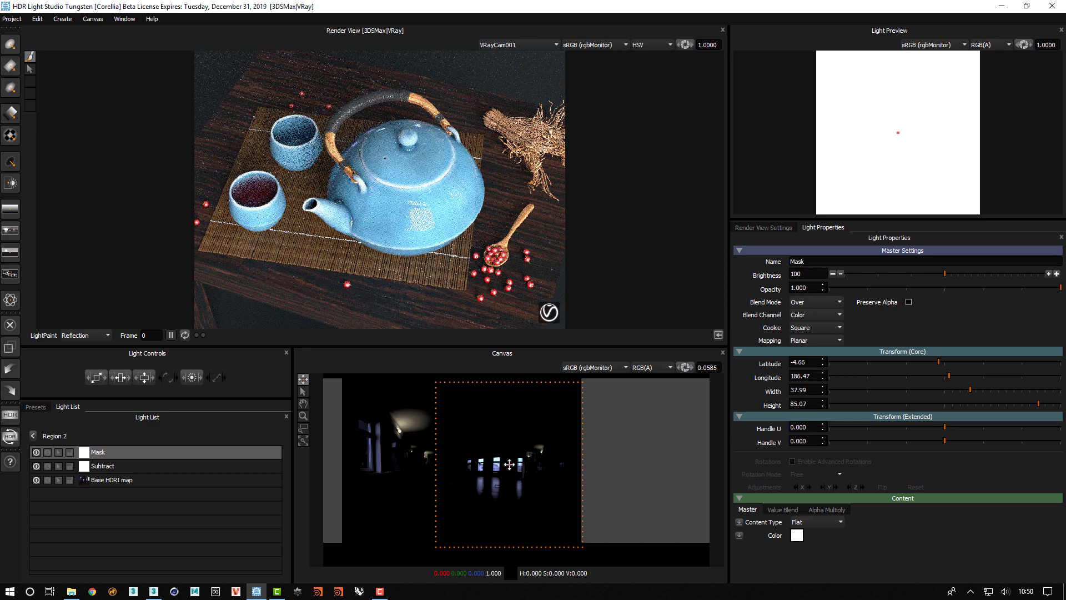
# Resize the mask to 28.42 by 57.51 over the central windows and set it back to Multiply
pyautogui.click(925, 390)
pyautogui.click(946, 403)
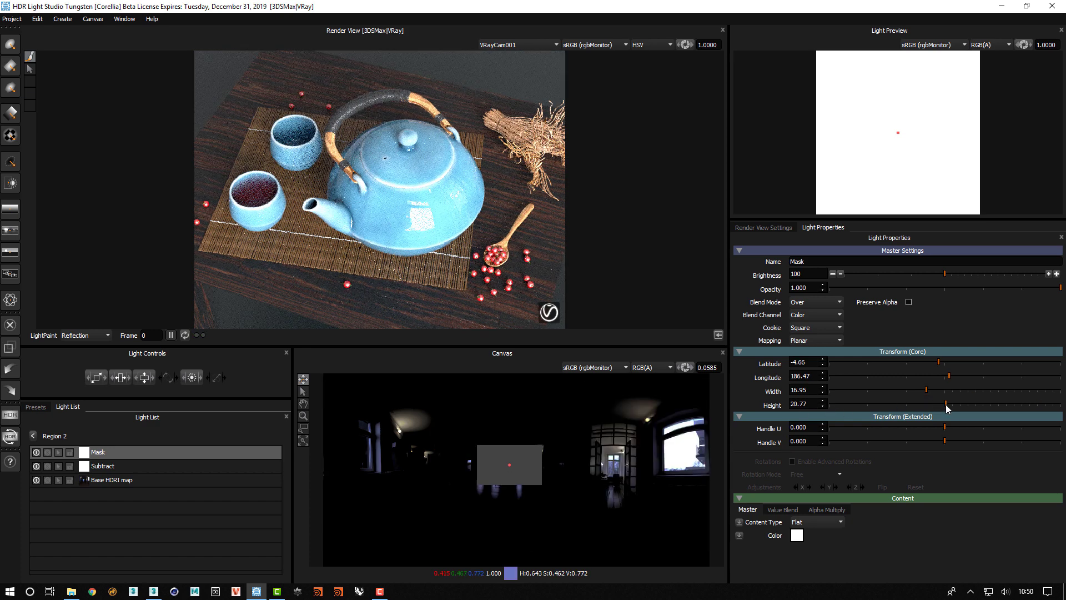
pyautogui.moveTo(946, 403); pyautogui.dragTo(999, 399)
pyautogui.moveTo(934, 388); pyautogui.dragTo(958, 389)
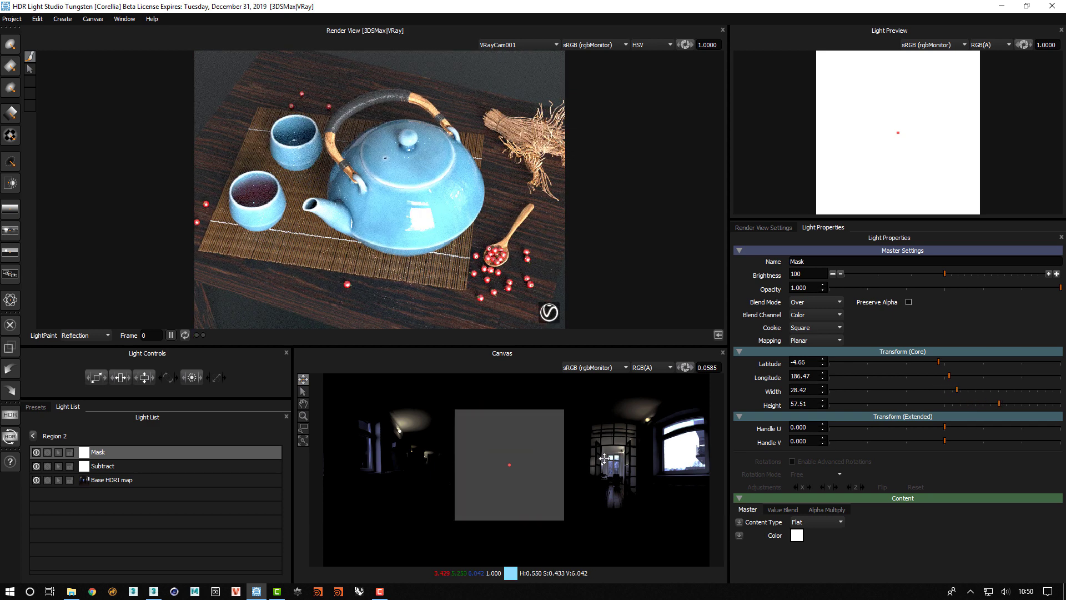
pyautogui.moveTo(509, 460); pyautogui.dragTo(514, 463)
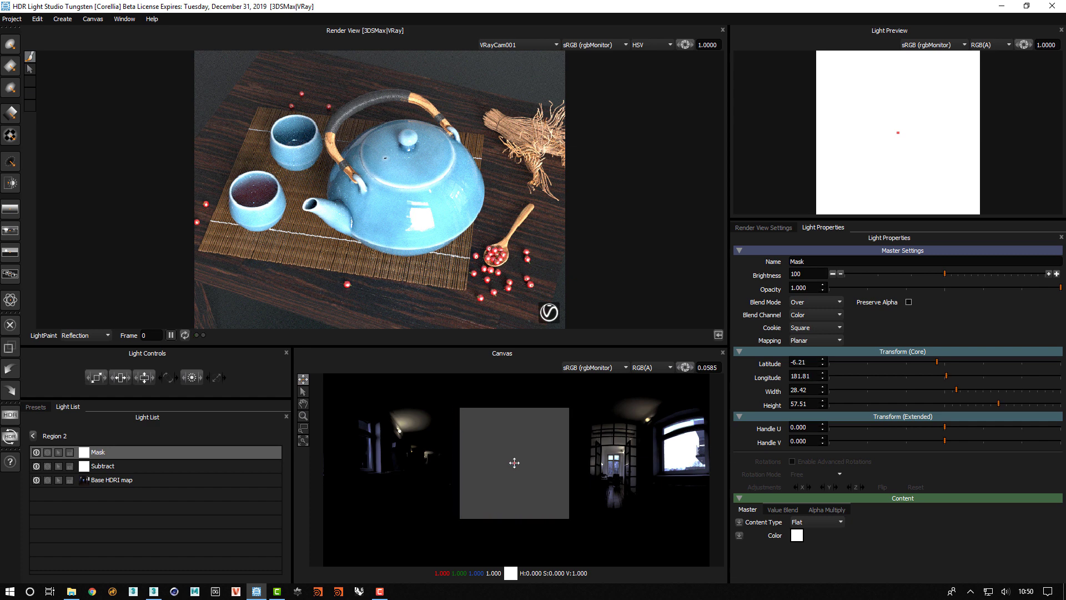
pyautogui.click(808, 302)
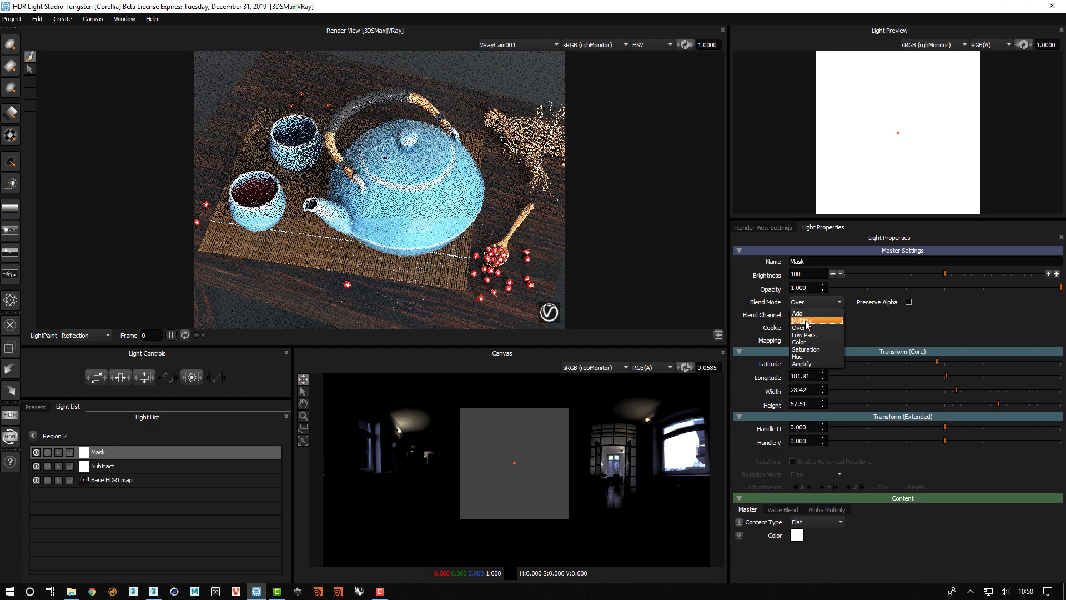
pyautogui.click(817, 321)
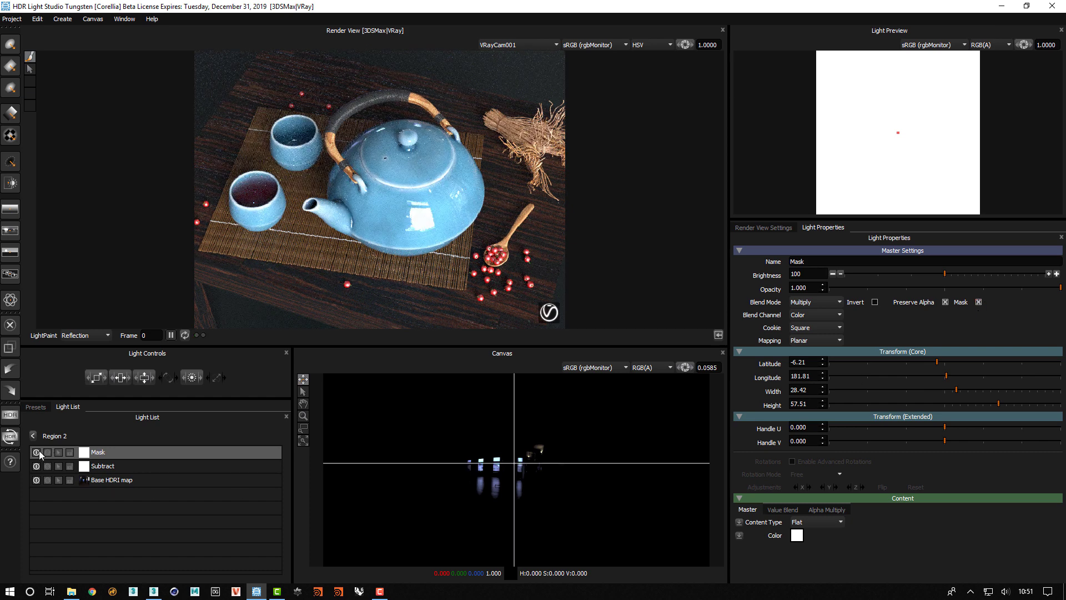
# Open Region 3 and switch its mask to Over to see it as a solid grey area
pyautogui.click(33, 435)
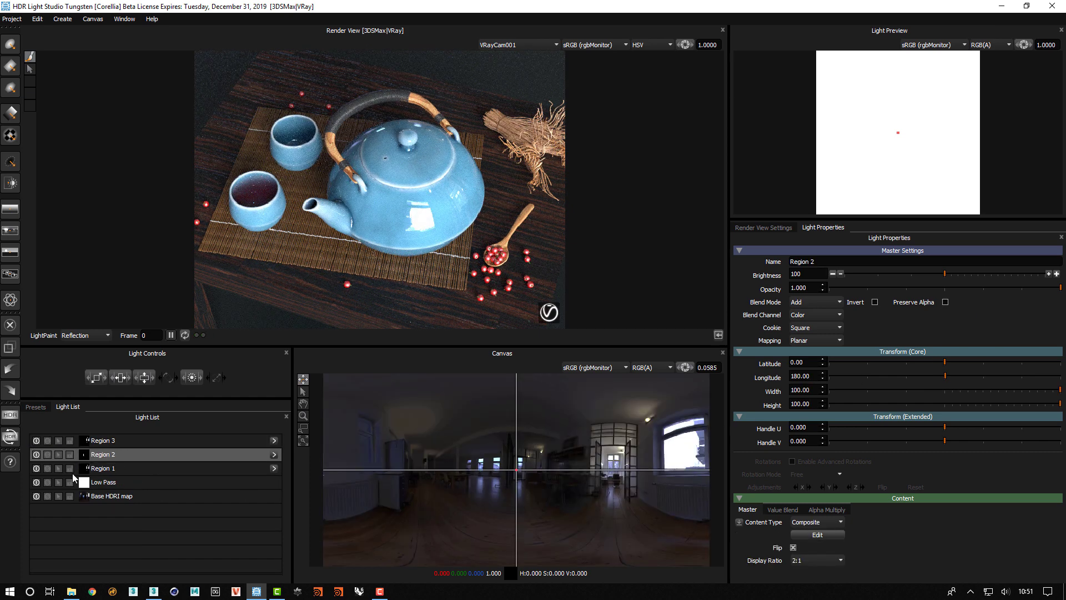
pyautogui.click(115, 441)
pyautogui.click(273, 441)
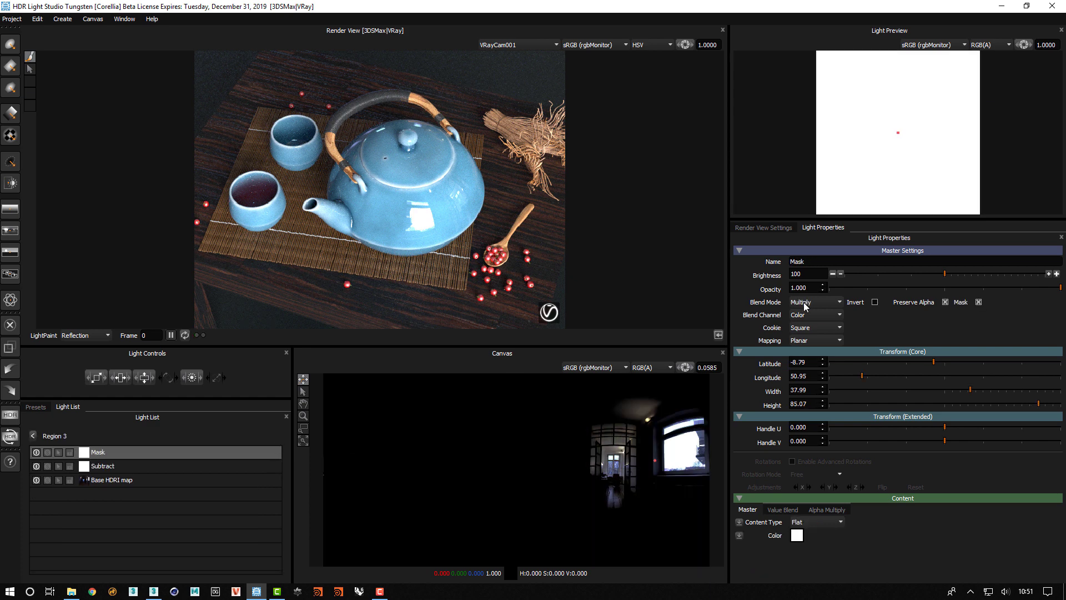
pyautogui.click(803, 302)
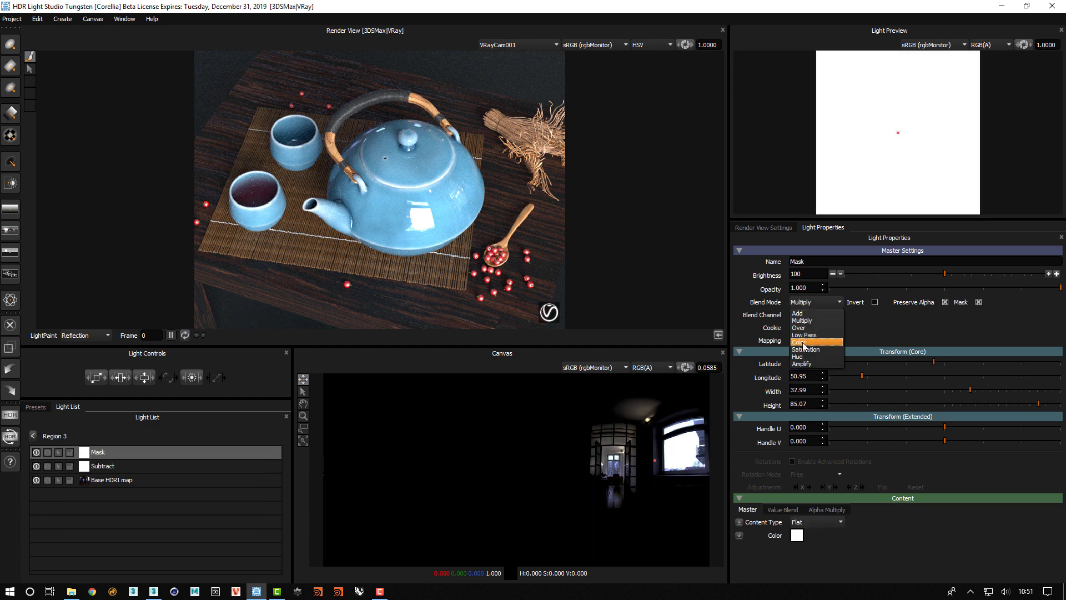
pyautogui.click(799, 328)
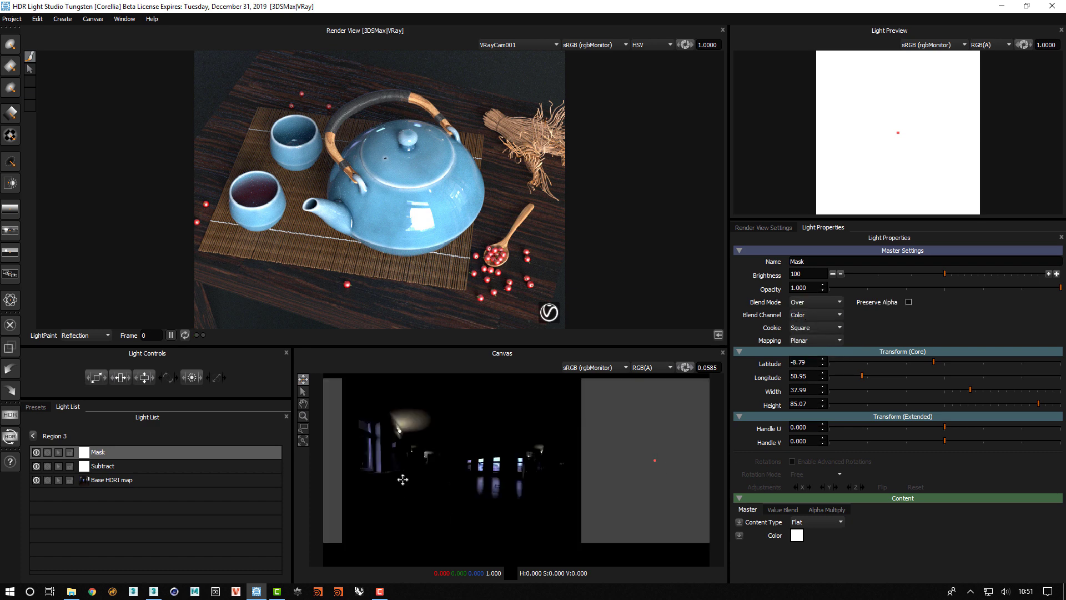
# Fit the mask over the left lamp at 24.98 by 61.72 and blend it Multiply
pyautogui.click(404, 448)
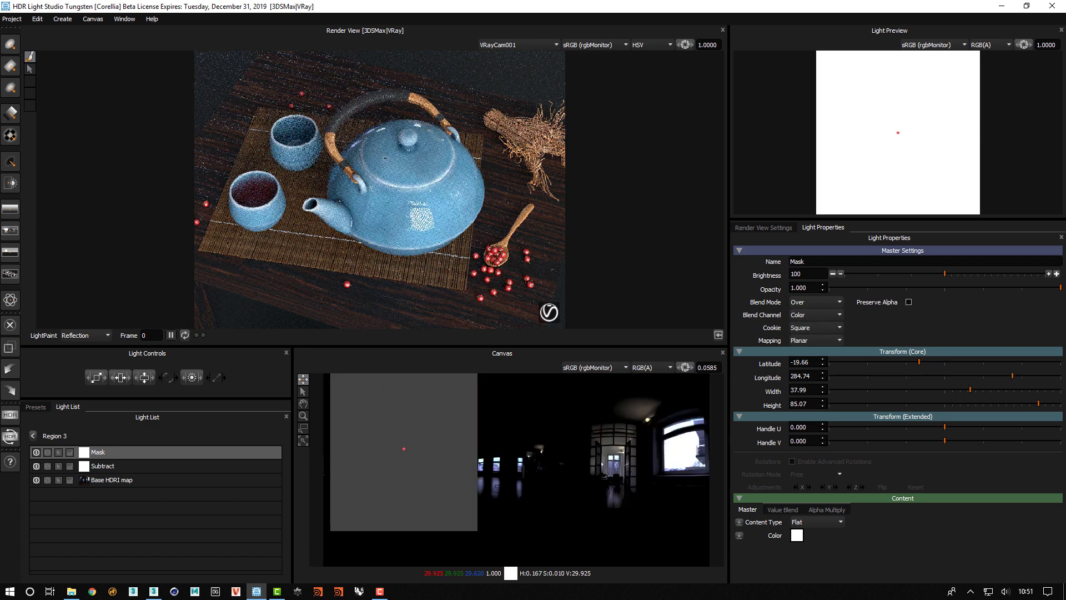
pyautogui.click(920, 389)
pyautogui.moveTo(935, 403); pyautogui.dragTo(1017, 376)
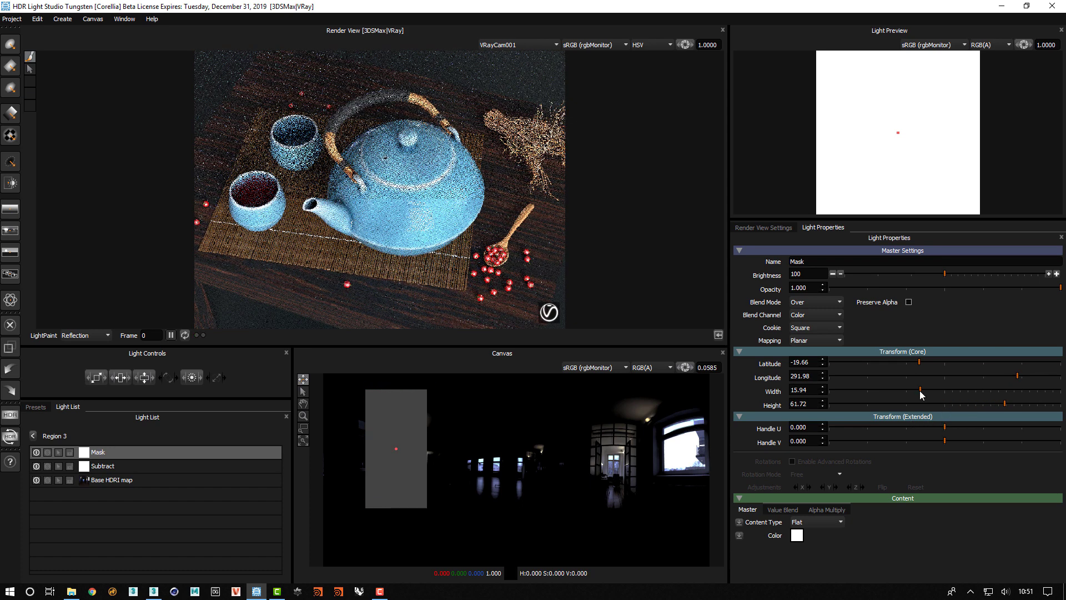
pyautogui.moveTo(920, 389); pyautogui.dragTo(953, 396)
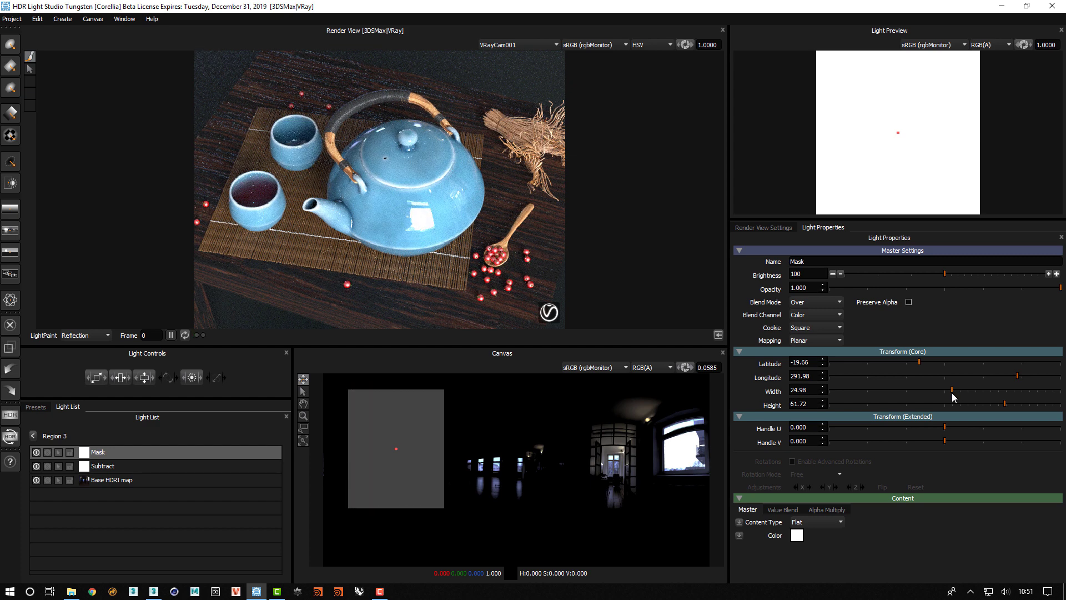
pyautogui.click(817, 302)
pyautogui.click(813, 325)
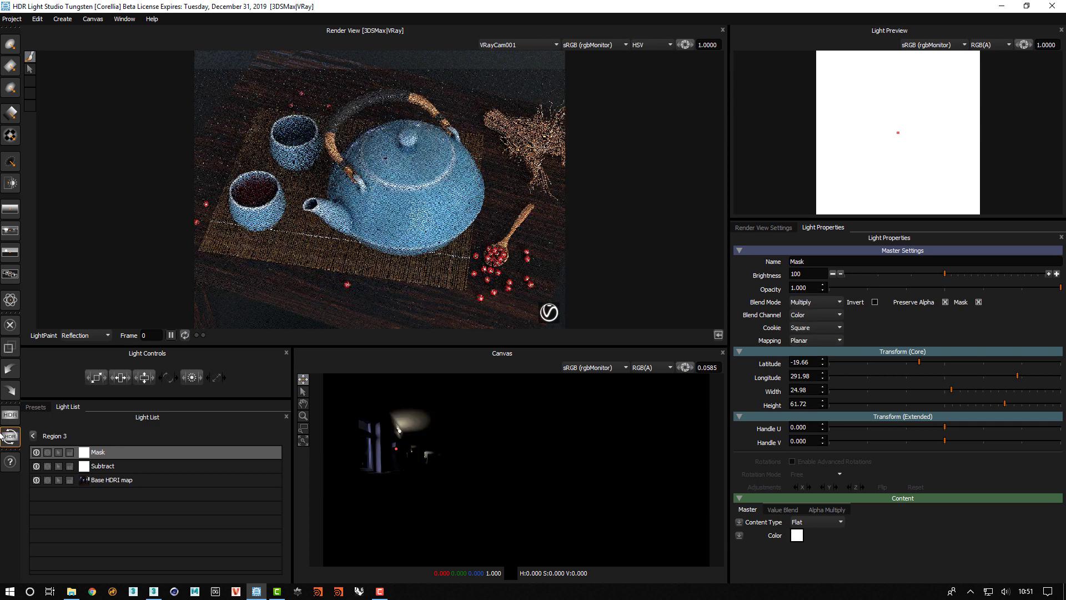
pyautogui.click(35, 436)
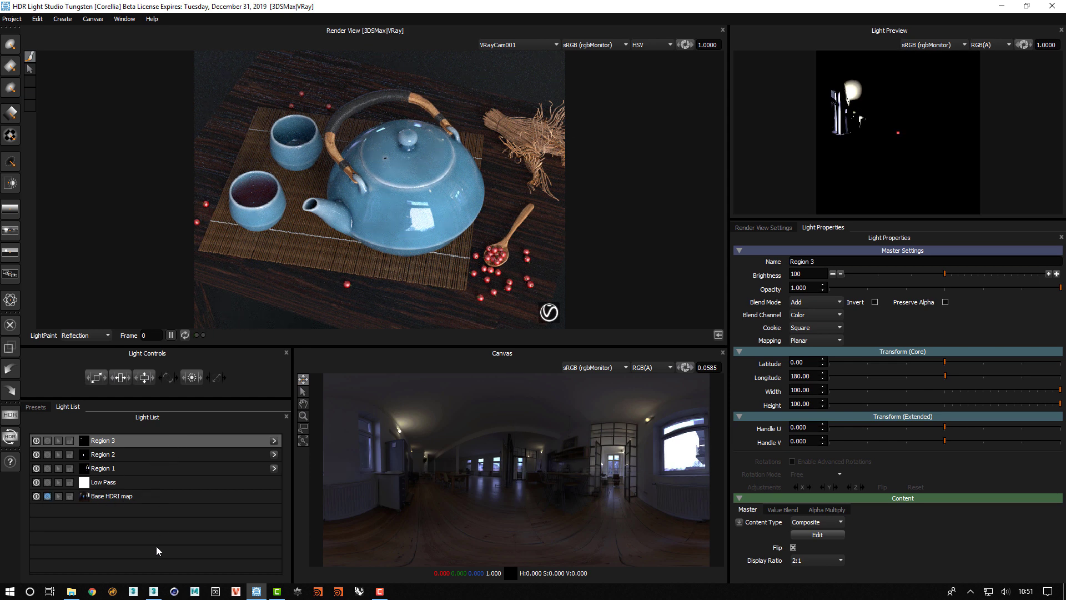
# Hide Regions 1, 2 and 3 and show them again to compare the render, then select Region 1
pyautogui.click(48, 496)
pyautogui.click(36, 468)
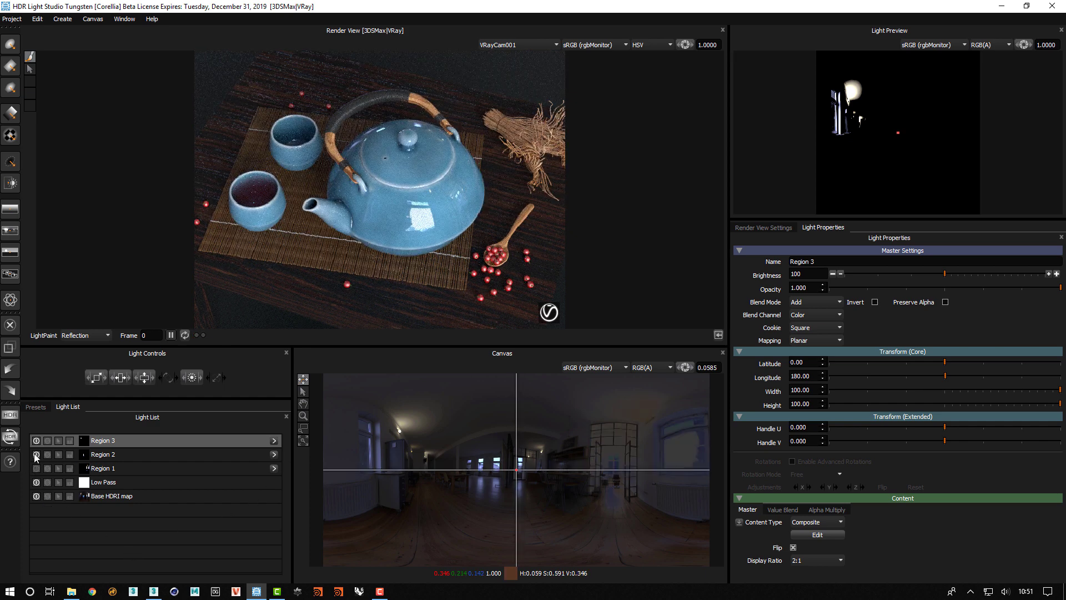
pyautogui.click(35, 452)
pyautogui.click(36, 440)
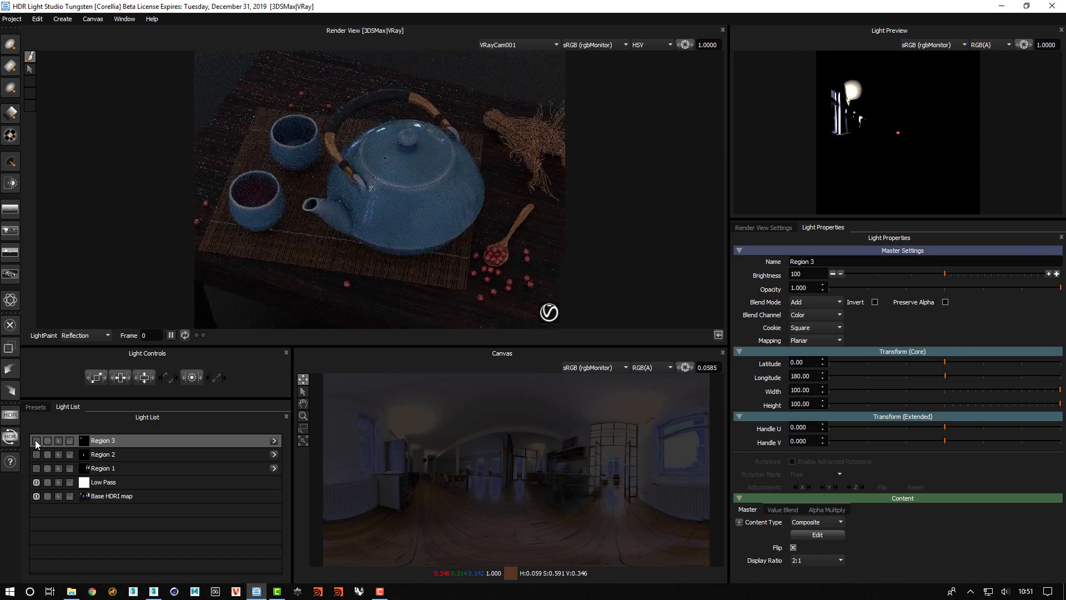
pyautogui.click(36, 440)
pyautogui.click(35, 453)
pyautogui.click(35, 468)
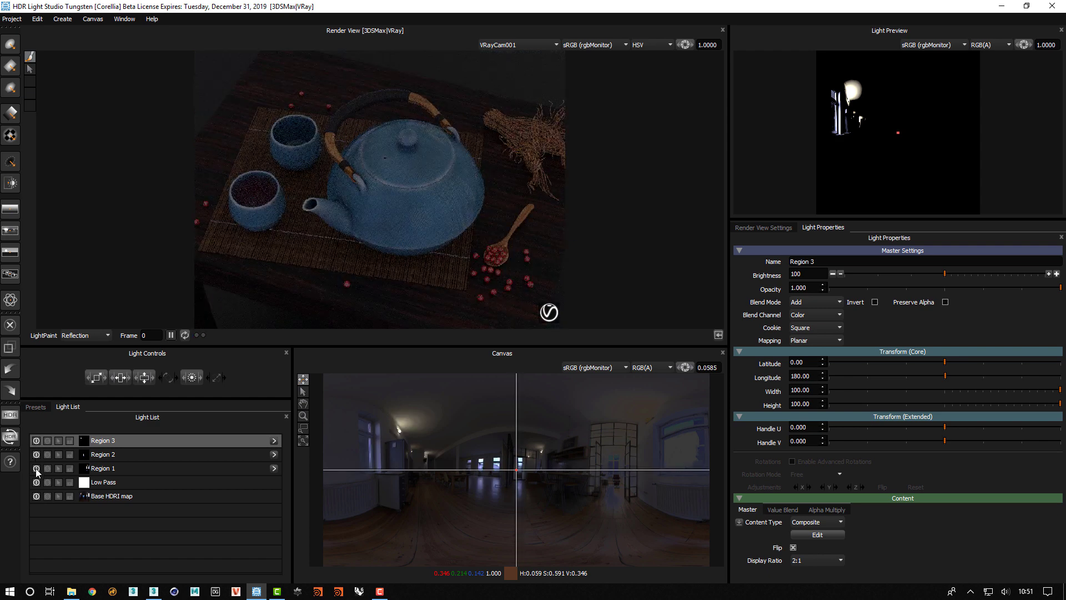
pyautogui.click(129, 469)
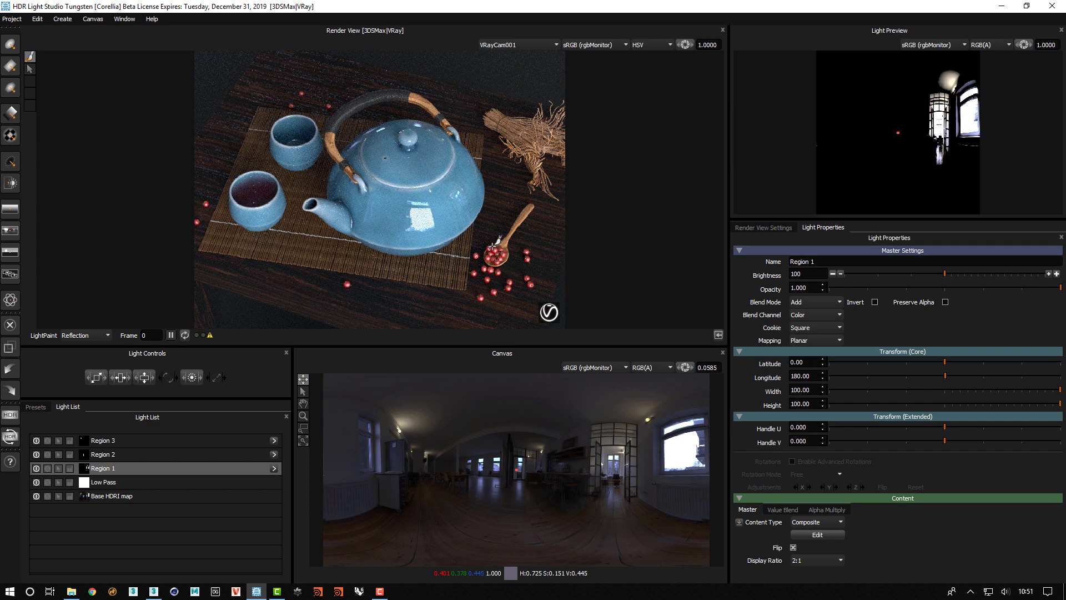
# Set Region 1's window light brightness to 200, trying 400 before settling back
pyautogui.click(1057, 275)
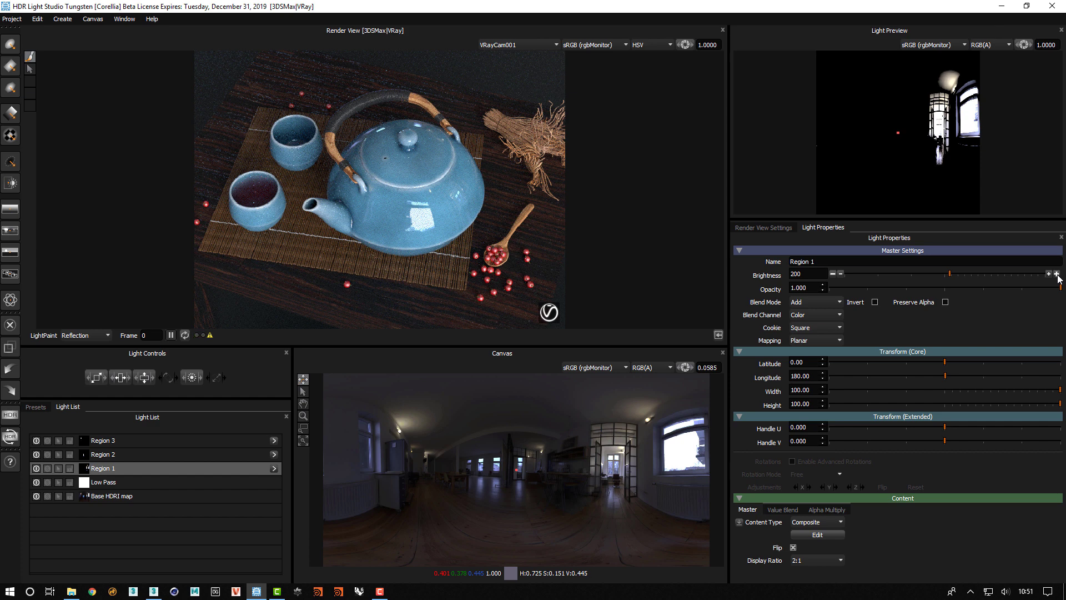
pyautogui.click(1057, 274)
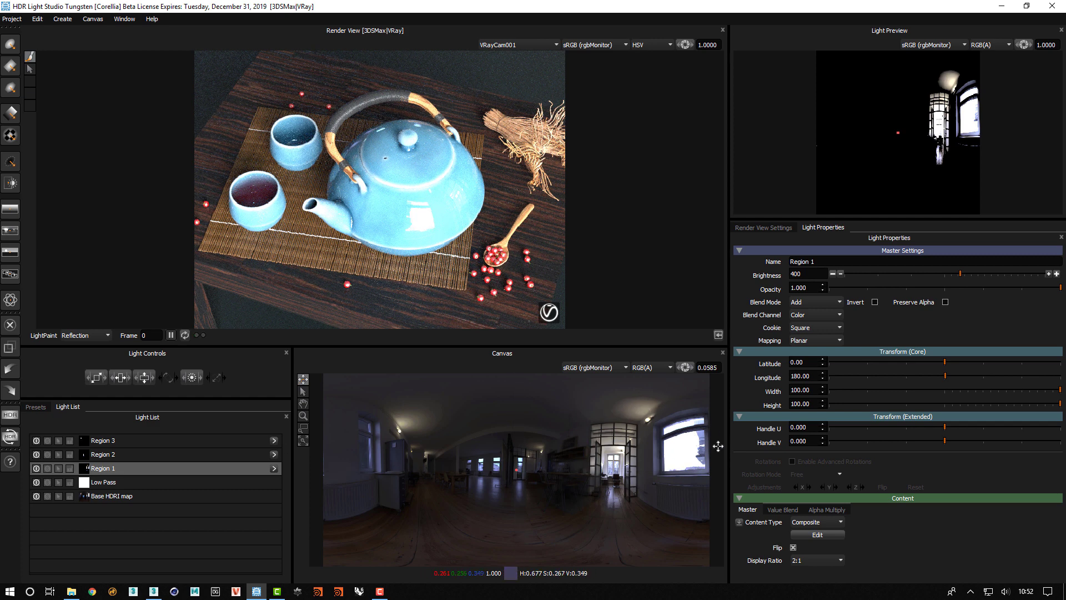
pyautogui.click(833, 274)
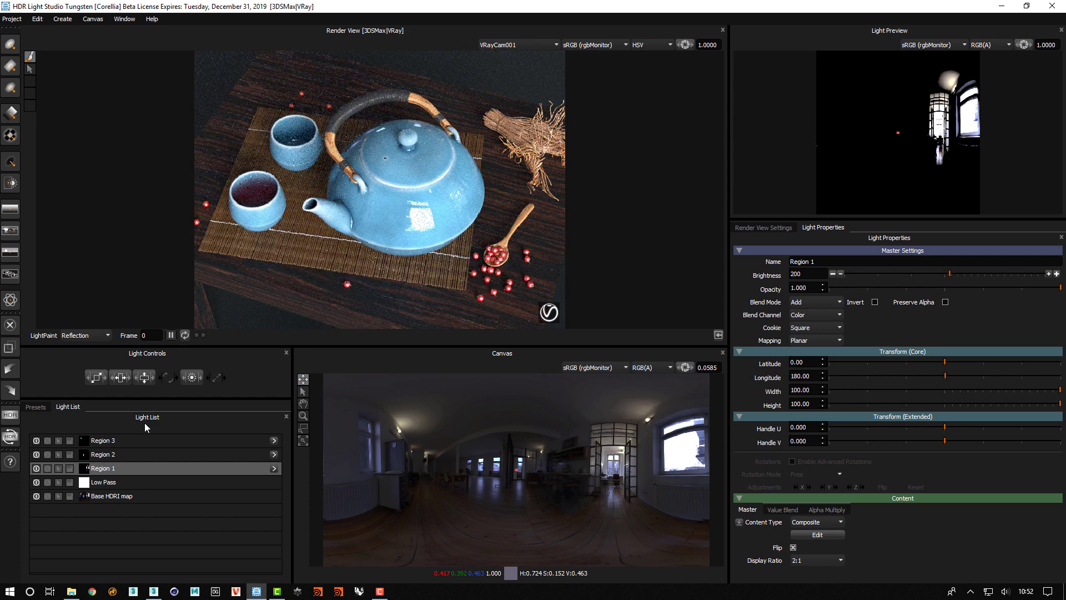
# Select Region 2, then hide and re-show Regions 2 and 3 to judge their contribution
pyautogui.click(106, 456)
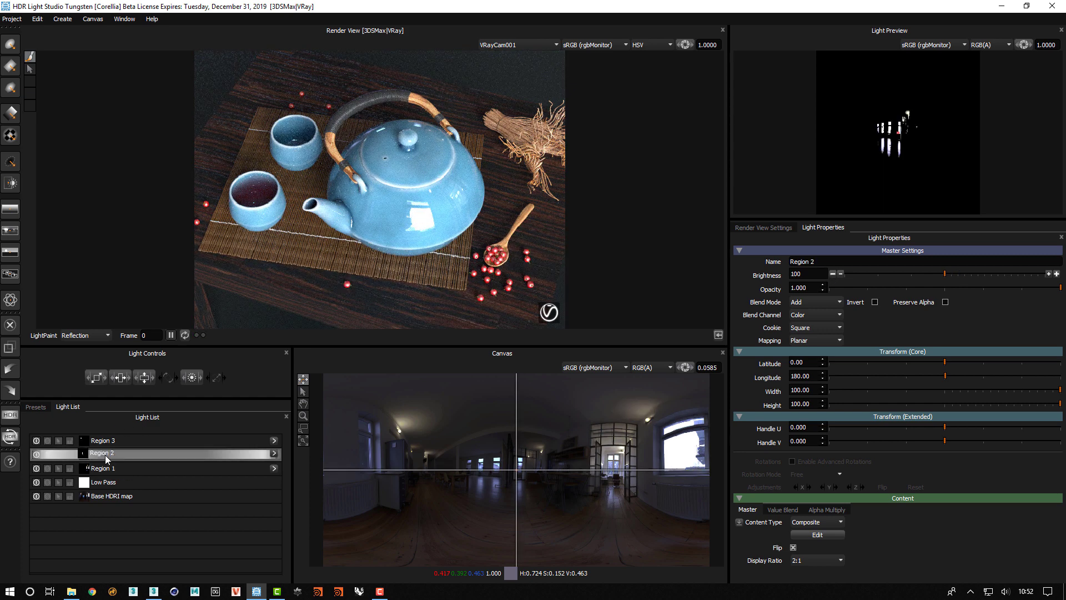
pyautogui.click(35, 452)
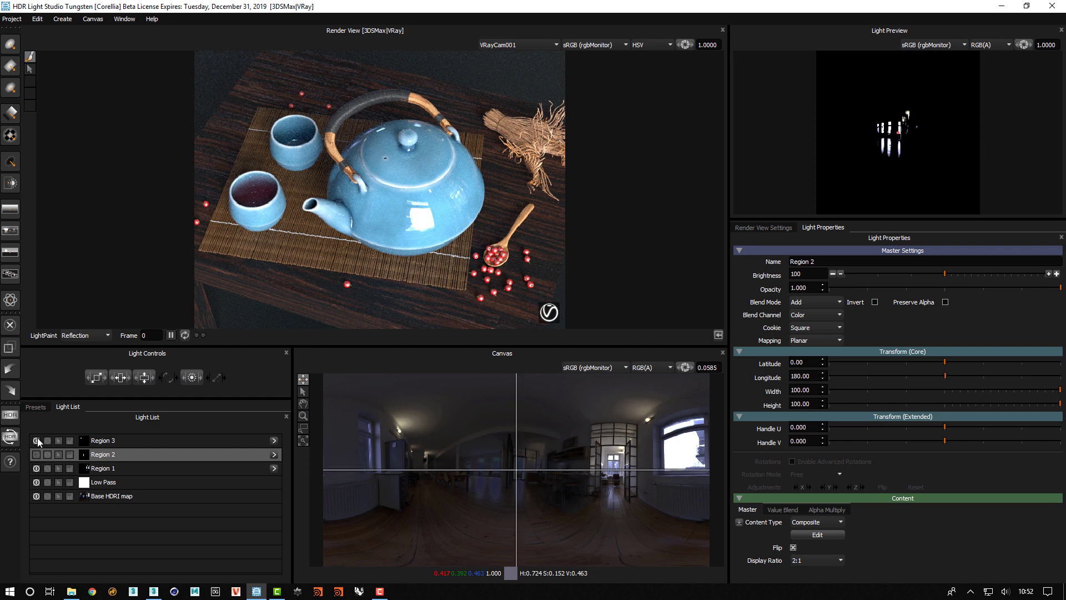
pyautogui.click(36, 441)
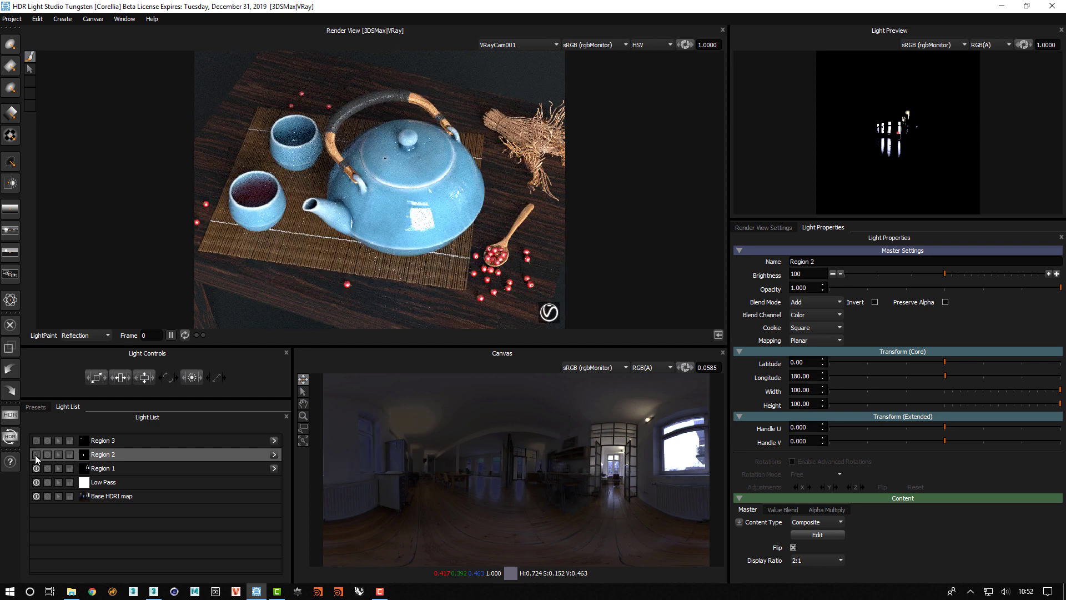
pyautogui.click(35, 454)
pyautogui.click(35, 441)
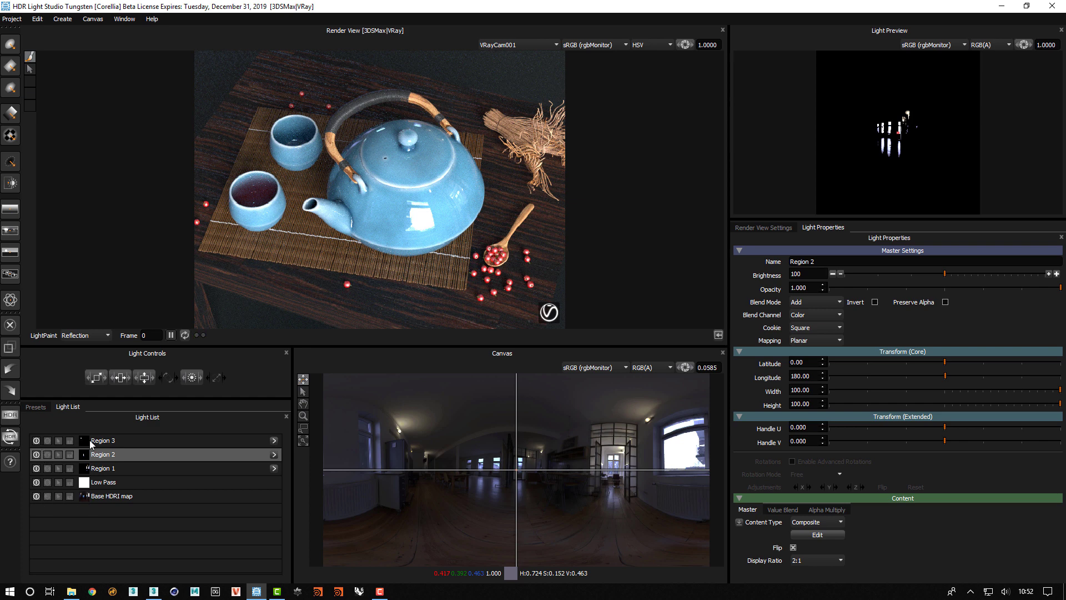
# Select Region 3 through Base HDRI map and merge them into one Composite Light
pyautogui.click(159, 439)
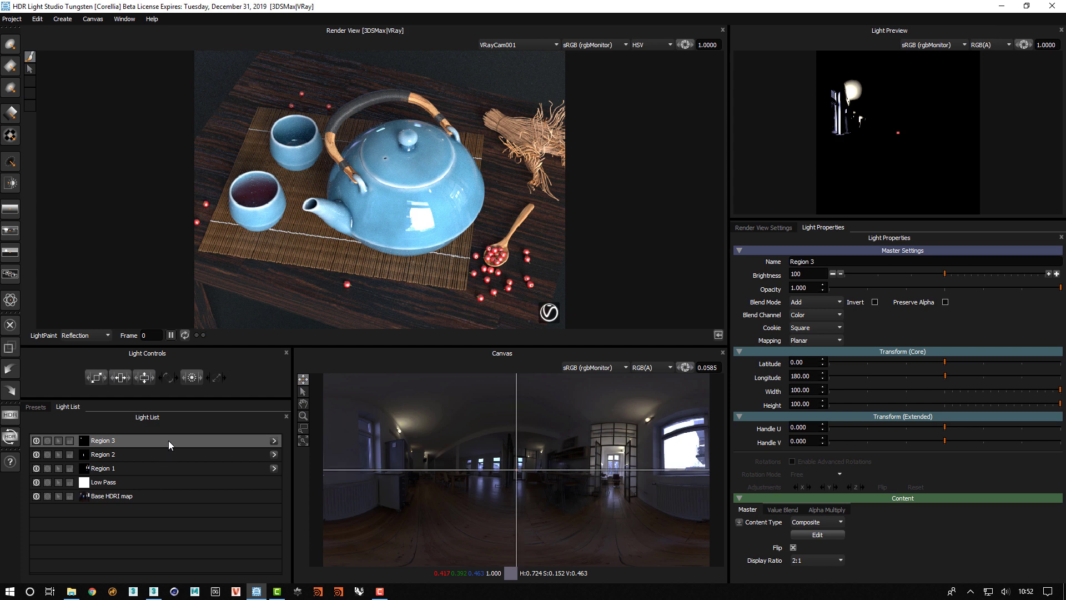
pyautogui.keyDown('shift'); pyautogui.click(158, 496); pyautogui.keyUp('shift')
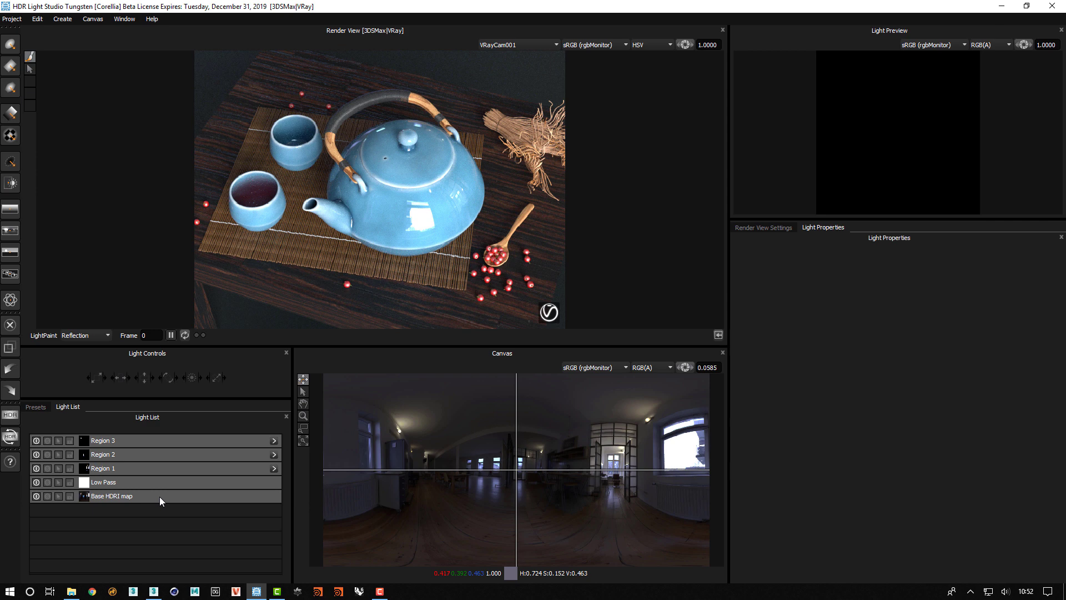
pyautogui.rightClick(160, 497)
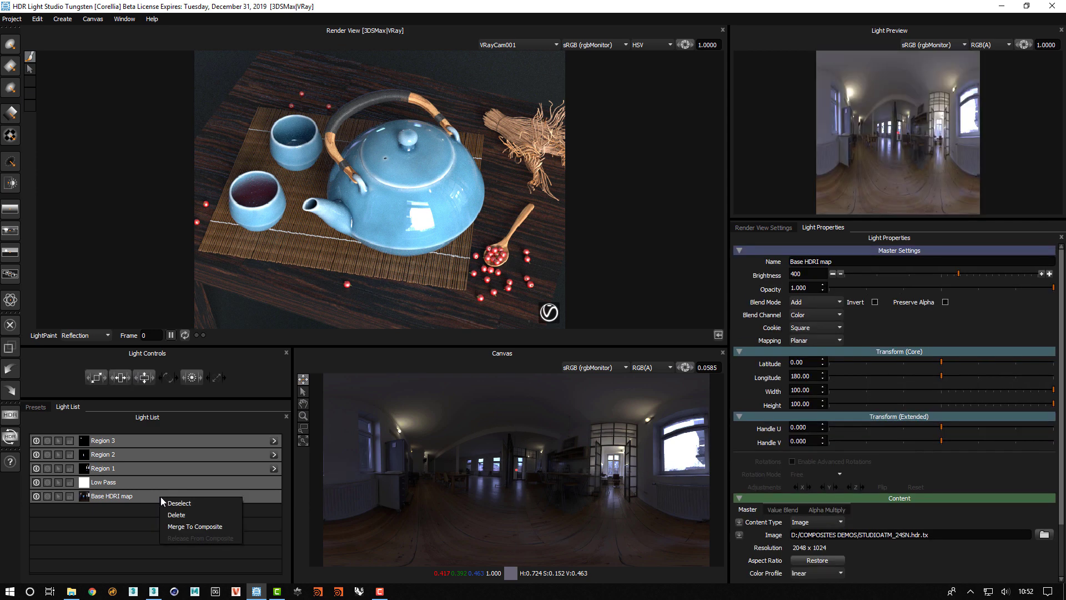
pyautogui.click(223, 527)
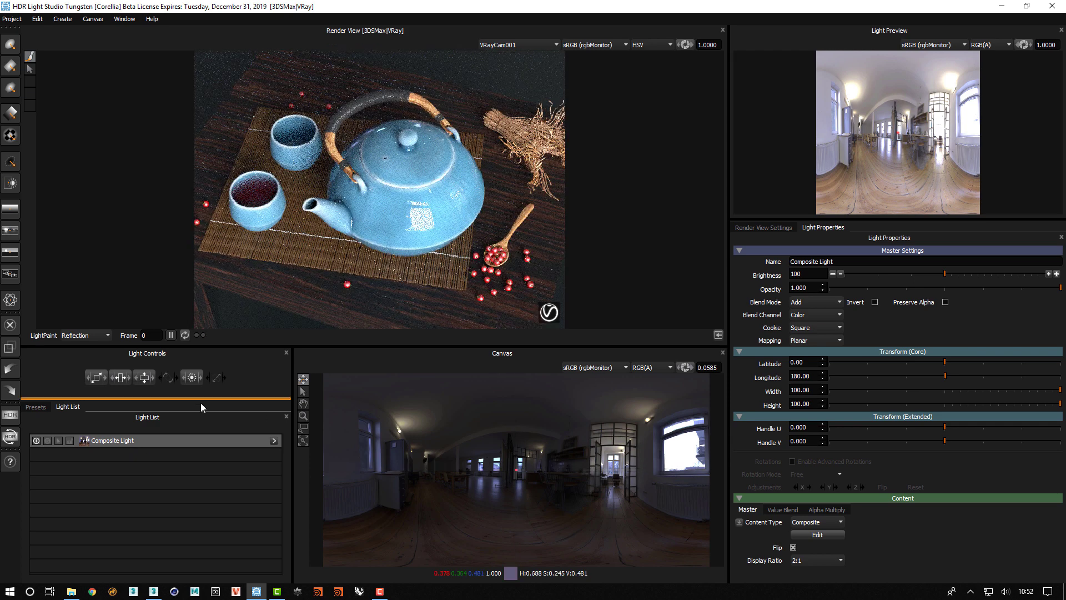
# Inspect the Composite Light's contents, then lower its brightness to 49
pyautogui.click(274, 440)
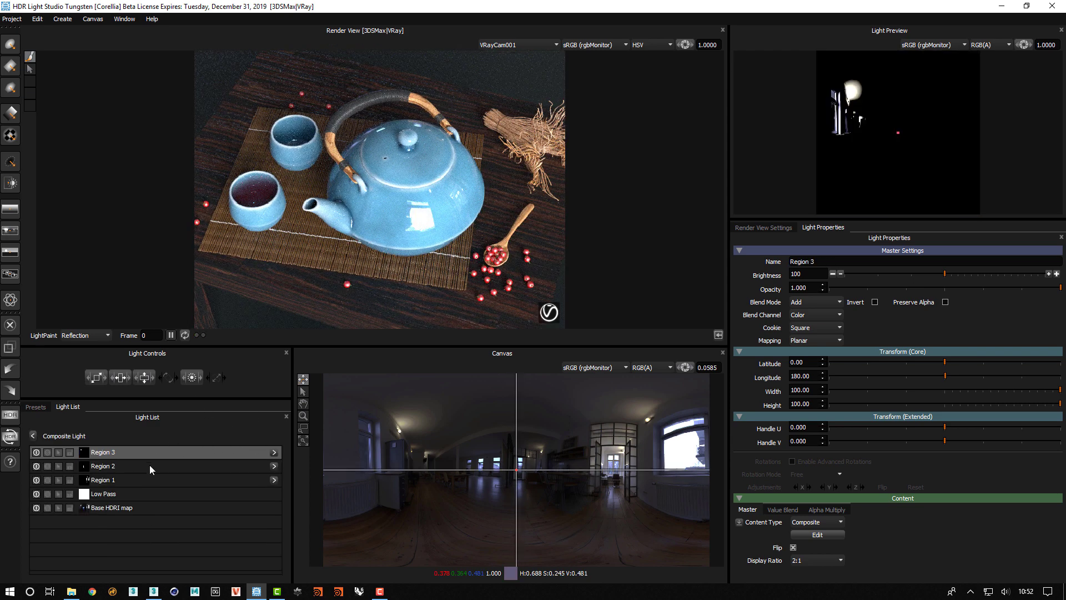
pyautogui.click(33, 436)
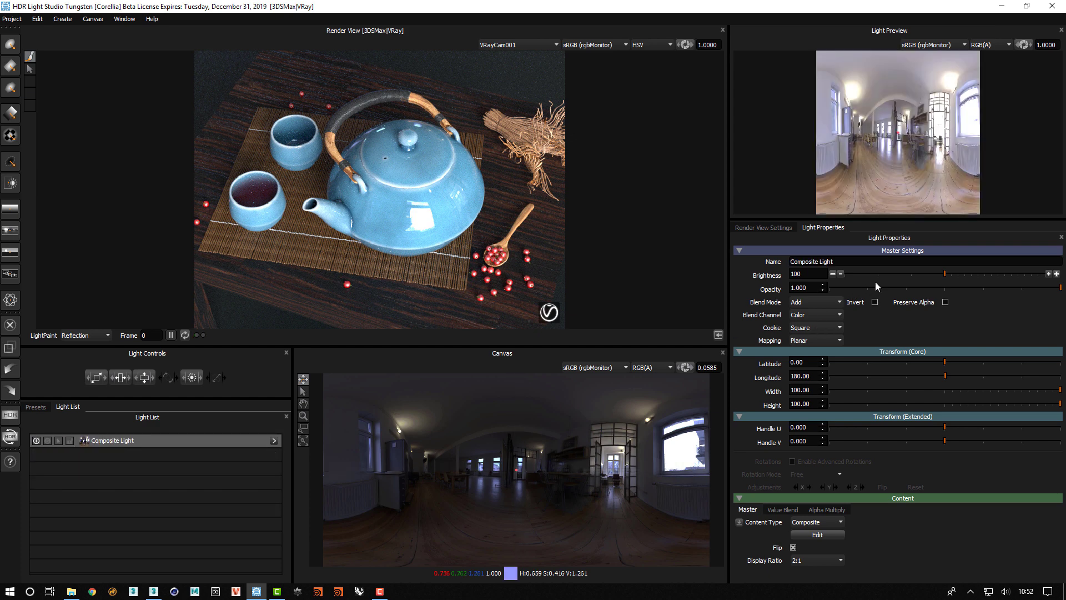
pyautogui.moveTo(927, 273); pyautogui.dragTo(894, 271)
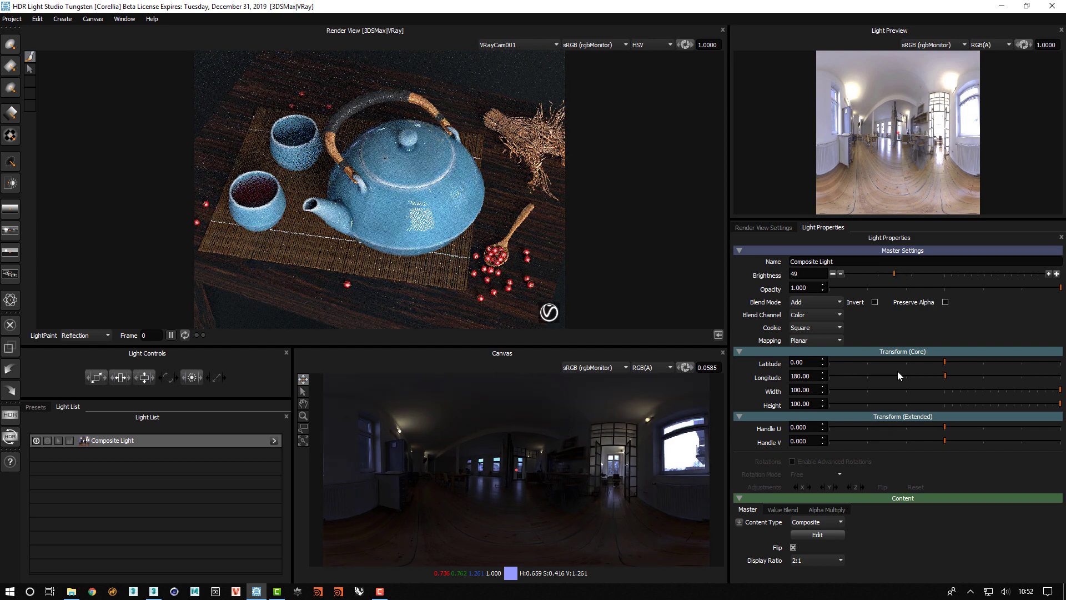
# Rotate the Composite Light to longitude 104.17
pyautogui.click(927, 376)
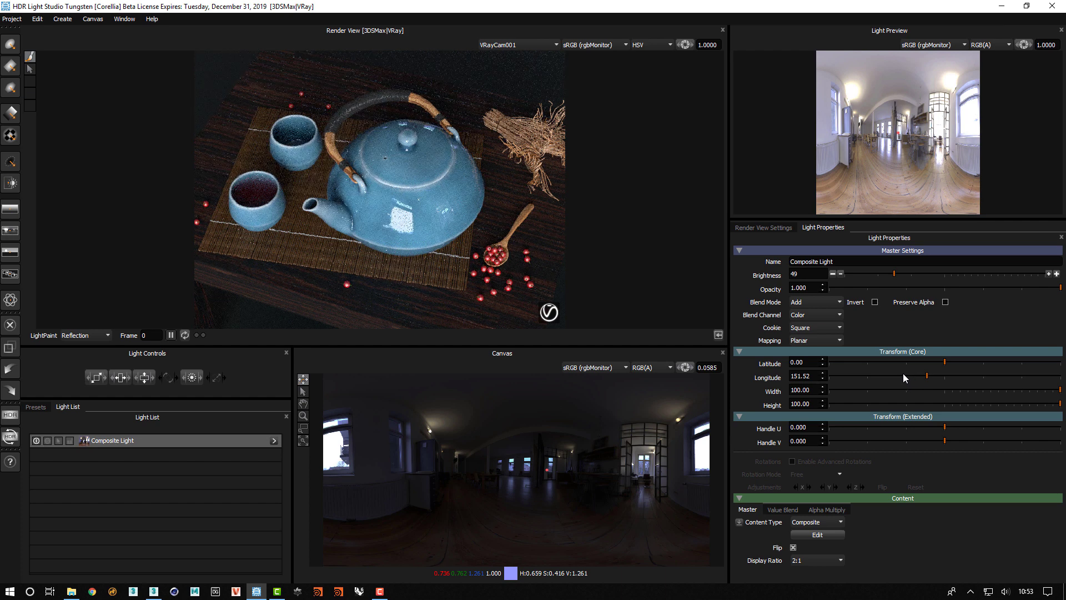
pyautogui.click(904, 376)
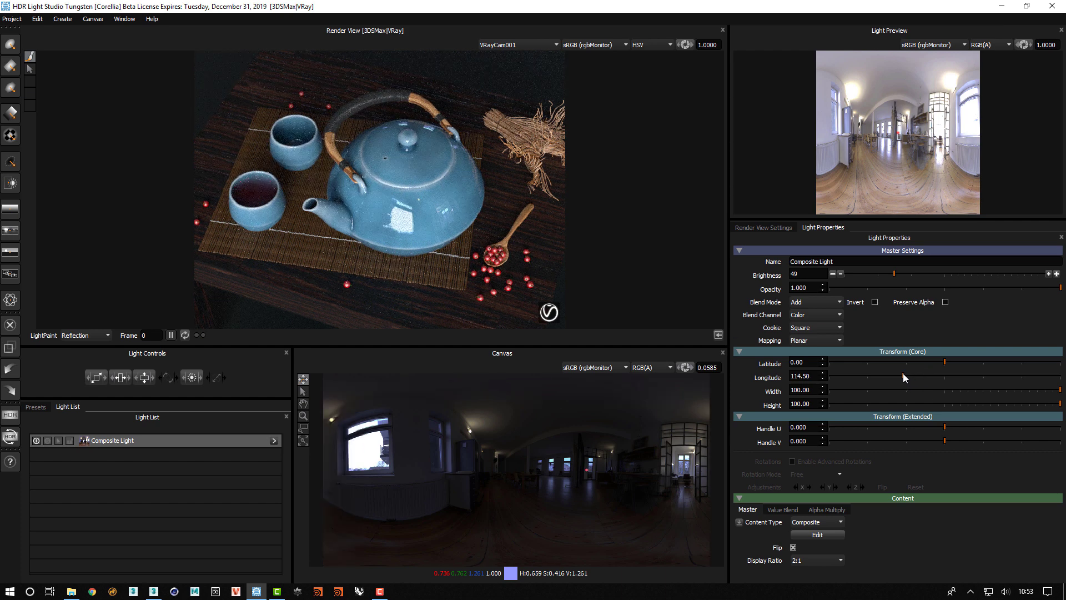
pyautogui.click(896, 375)
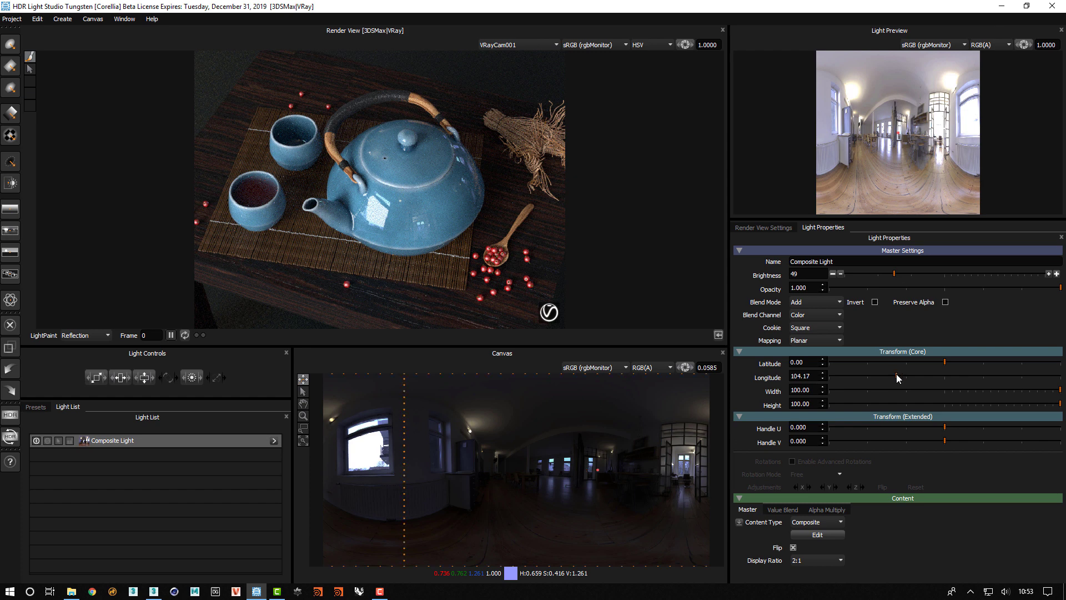